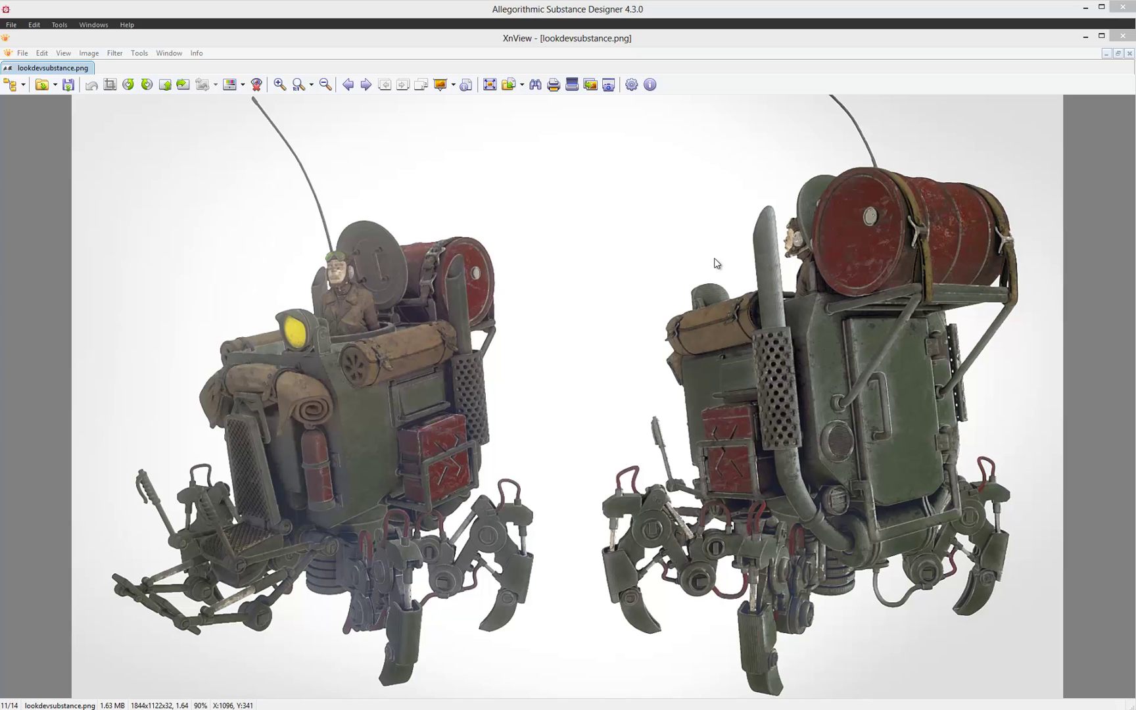
# - Close the lookdevsubstance.png image viewer and switch back to Substance Designer
pyautogui.click(688, 37)
pyautogui.moveTo(686, 35)
pyautogui.mouseDown()
pyautogui.moveTo(680, 25)
pyautogui.moveTo(683, 41)
pyautogui.mouseUp()
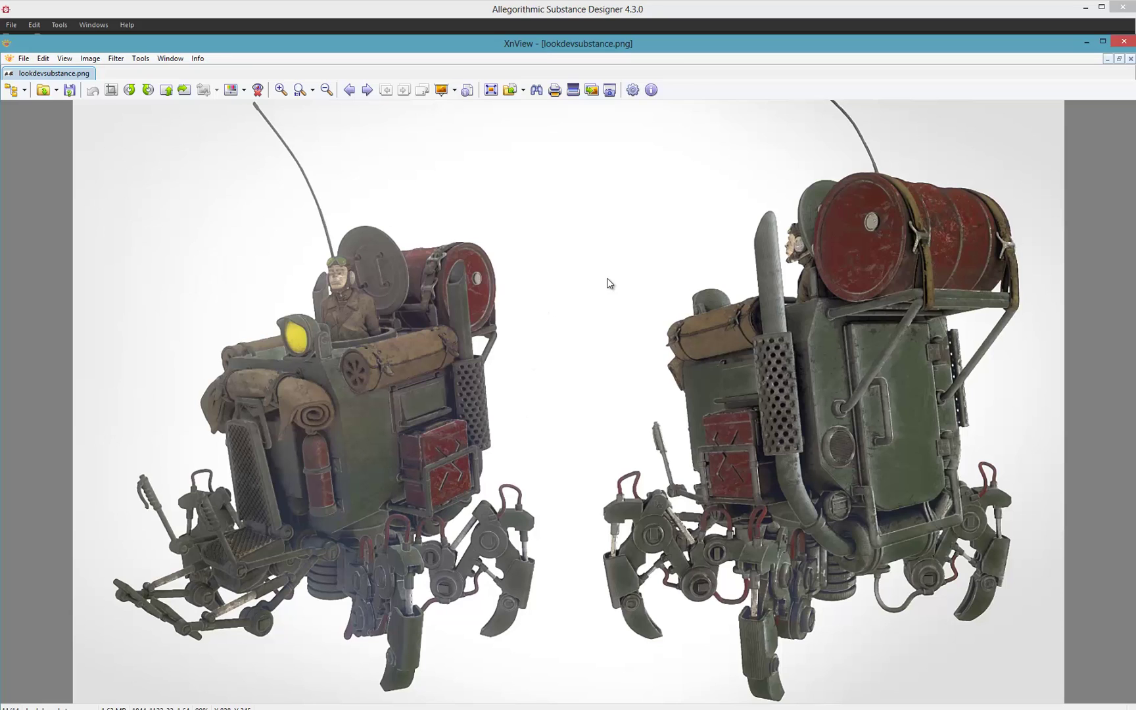
pyautogui.doubleClick(762, 48)
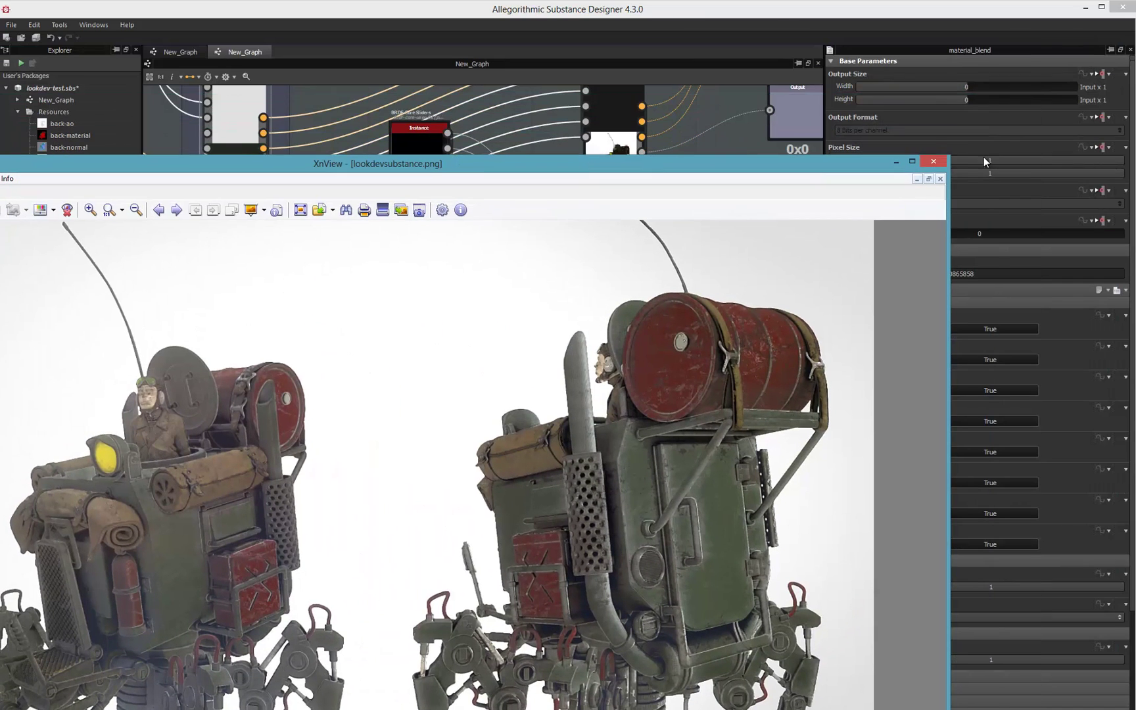
pyautogui.click(930, 160)
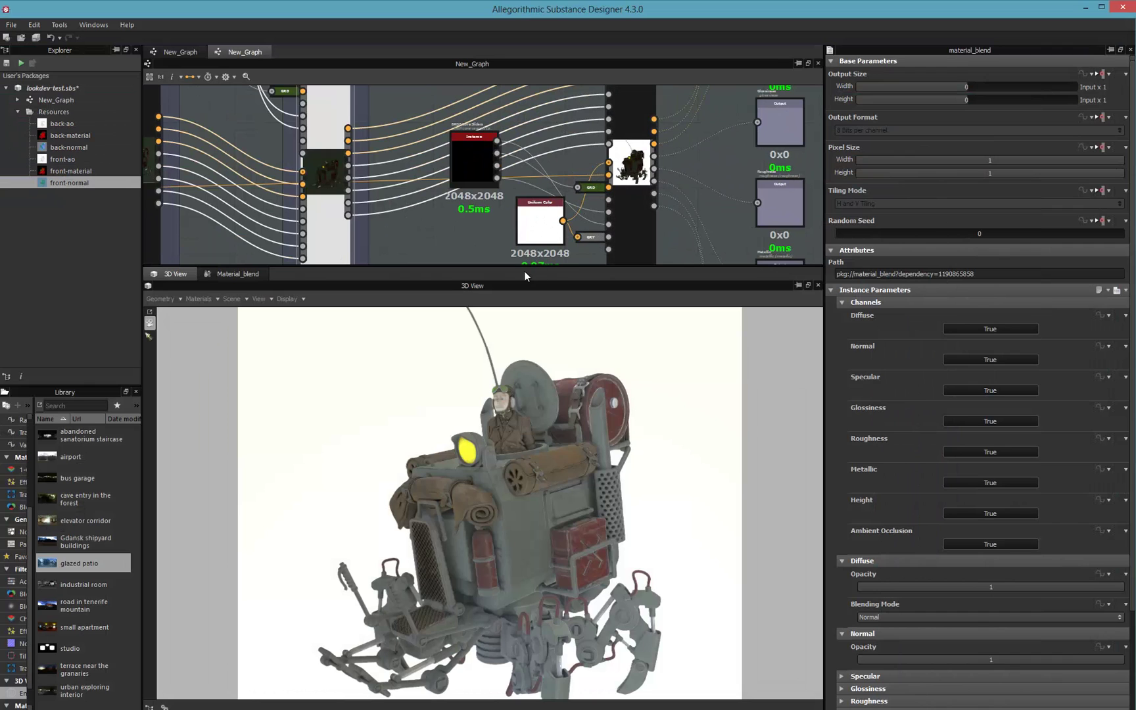
# - Enlarge the graph view and examine the node network from the input bitmaps and basecolor frame through the material layers to the outputs
pyautogui.moveTo(525, 270); pyautogui.dragTo(518, 551)
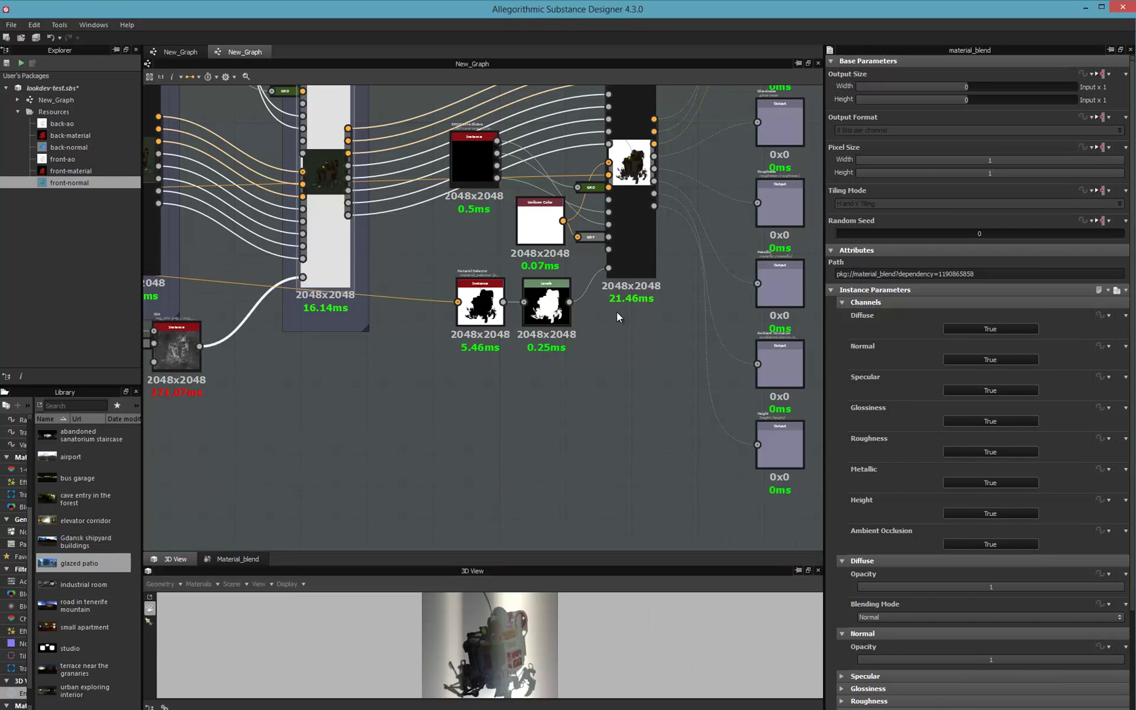
pyautogui.scroll(-2, 617, 317)
pyautogui.moveTo(472, 255); pyautogui.dragTo(913, 434, button='middle')
pyautogui.moveTo(519, 341); pyautogui.dragTo(823, 273, button='middle')
pyautogui.moveTo(434, 298); pyautogui.dragTo(867, 307, button='middle')
pyautogui.moveTo(642, 319); pyautogui.dragTo(1109, 363, button='middle')
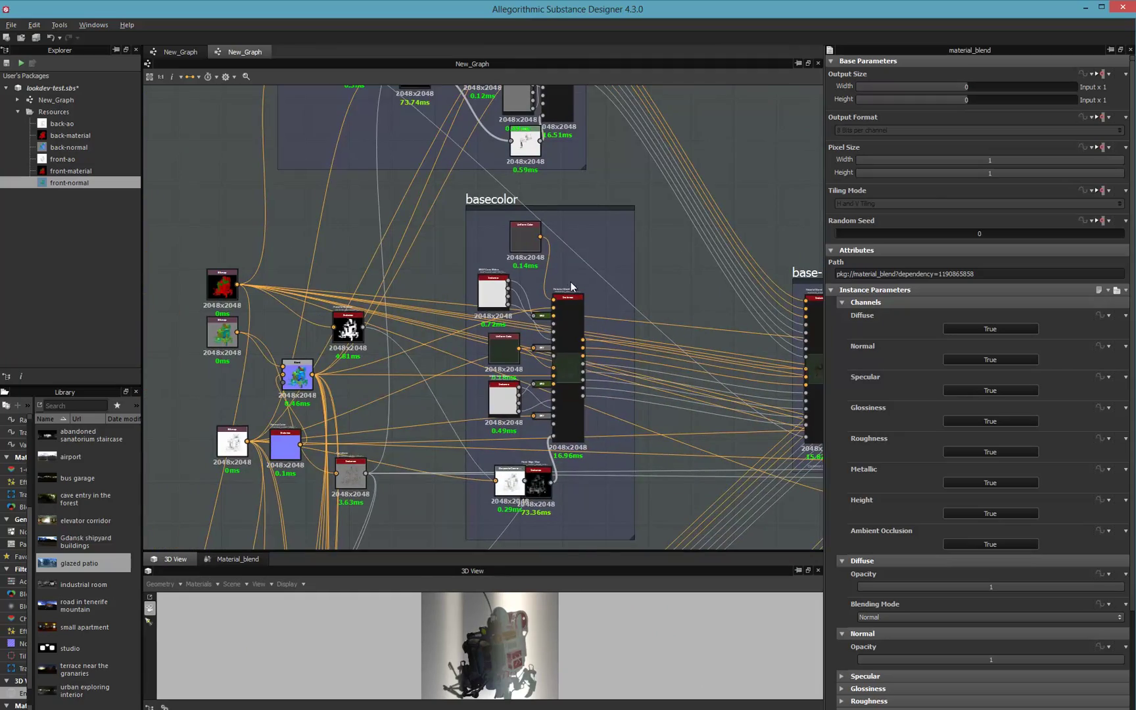
pyautogui.moveTo(579, 273); pyautogui.dragTo(766, 289, button='middle')
pyautogui.moveTo(637, 263); pyautogui.dragTo(157, 329, button='middle')
pyautogui.moveTo(789, 289); pyautogui.dragTo(455, 268, button='middle')
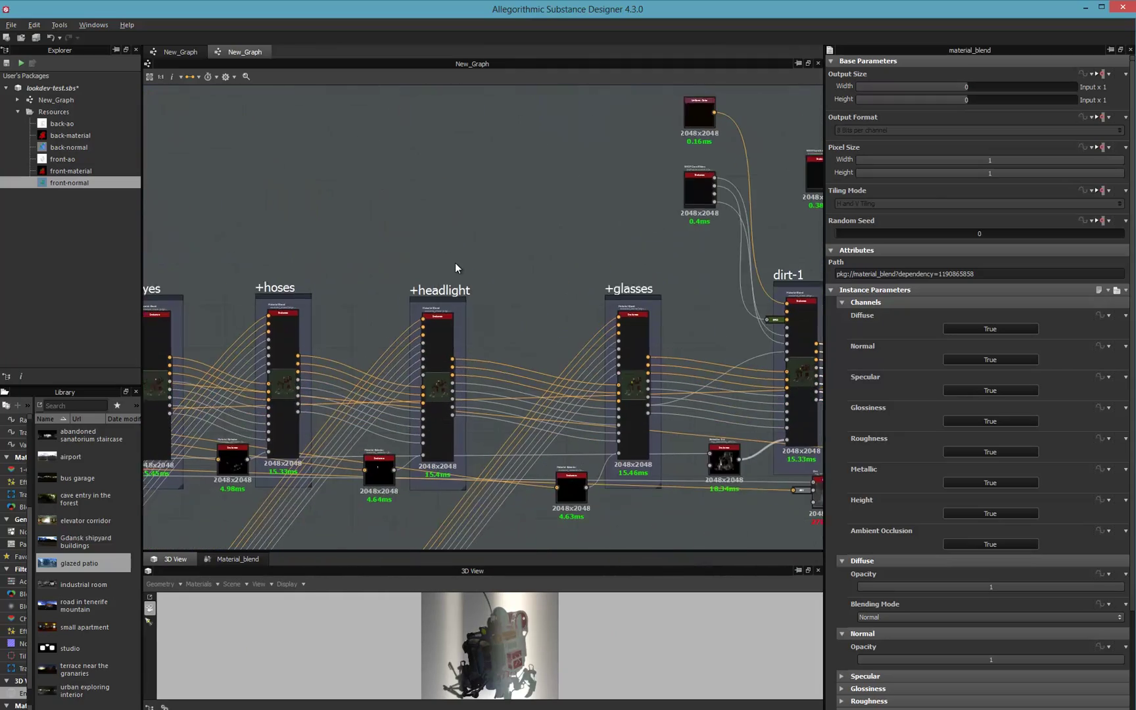
pyautogui.moveTo(584, 237); pyautogui.dragTo(308, 200, button='middle')
pyautogui.moveTo(493, 206); pyautogui.dragTo(269, 192, button='middle')
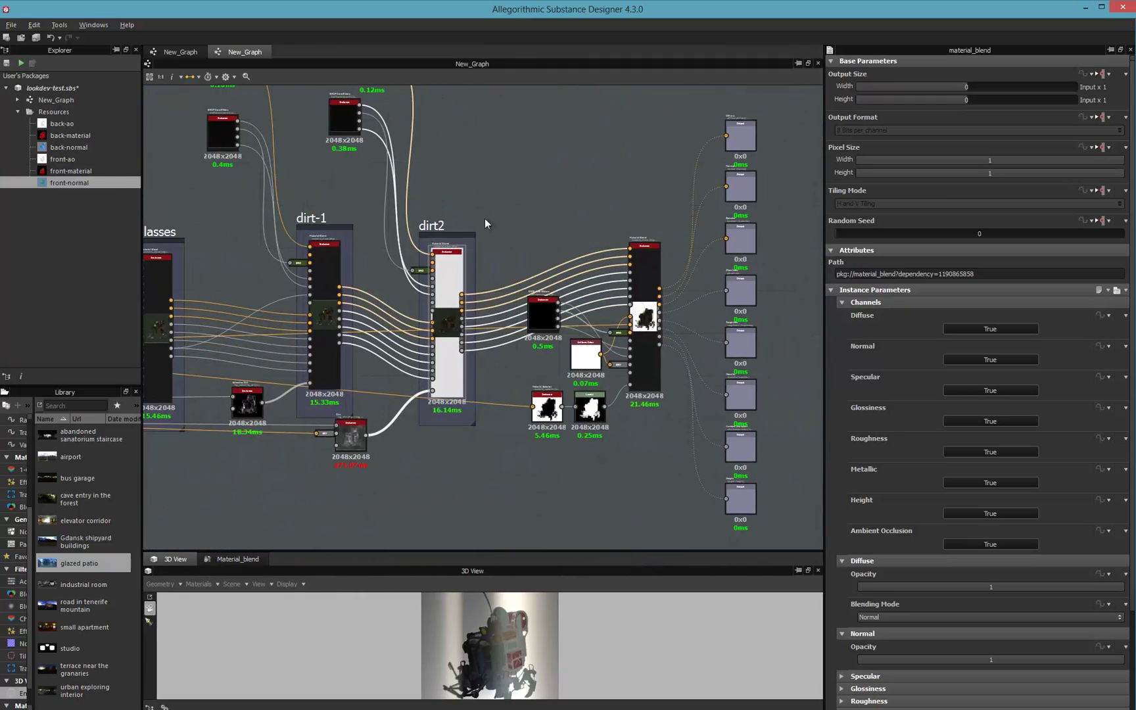
pyautogui.moveTo(270, 328); pyautogui.dragTo(845, 413, button='middle')
pyautogui.moveTo(385, 312); pyautogui.dragTo(624, 257, button='middle')
pyautogui.moveTo(376, 280); pyautogui.dragTo(801, 310, button='middle')
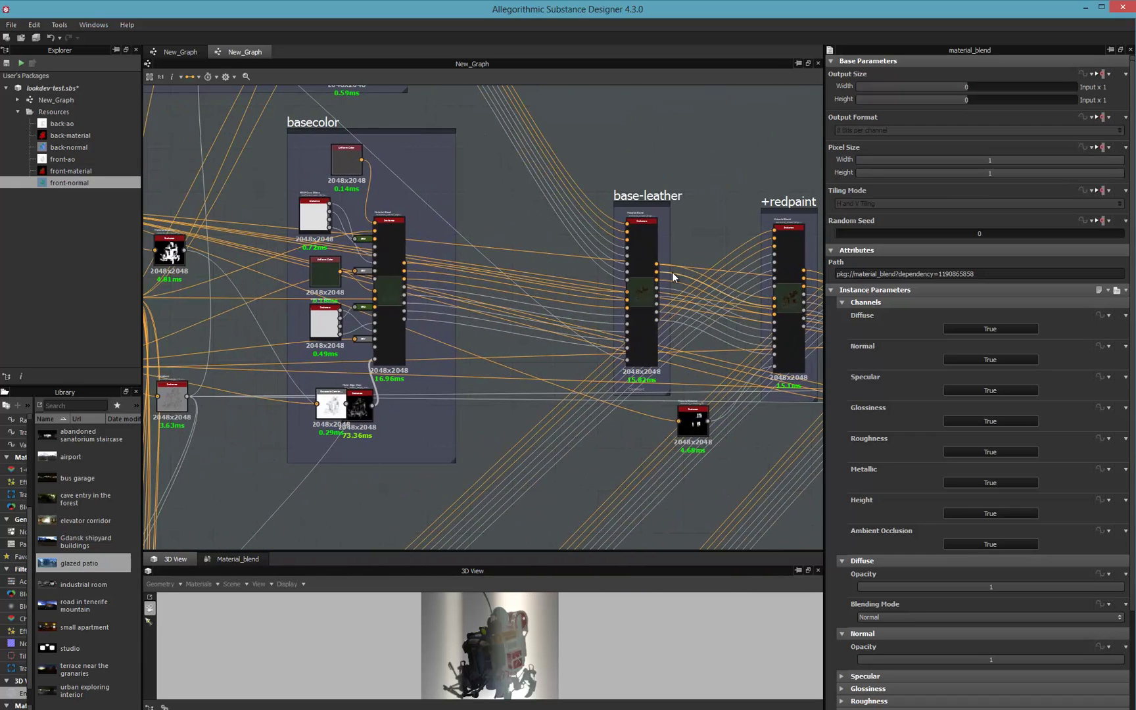
pyautogui.moveTo(509, 167); pyautogui.dragTo(686, 338, button='middle')
# - Adjust the 3D preview and display the final material blend node's outputs in it
pyautogui.moveTo(519, 630); pyautogui.dragTo(748, 494)
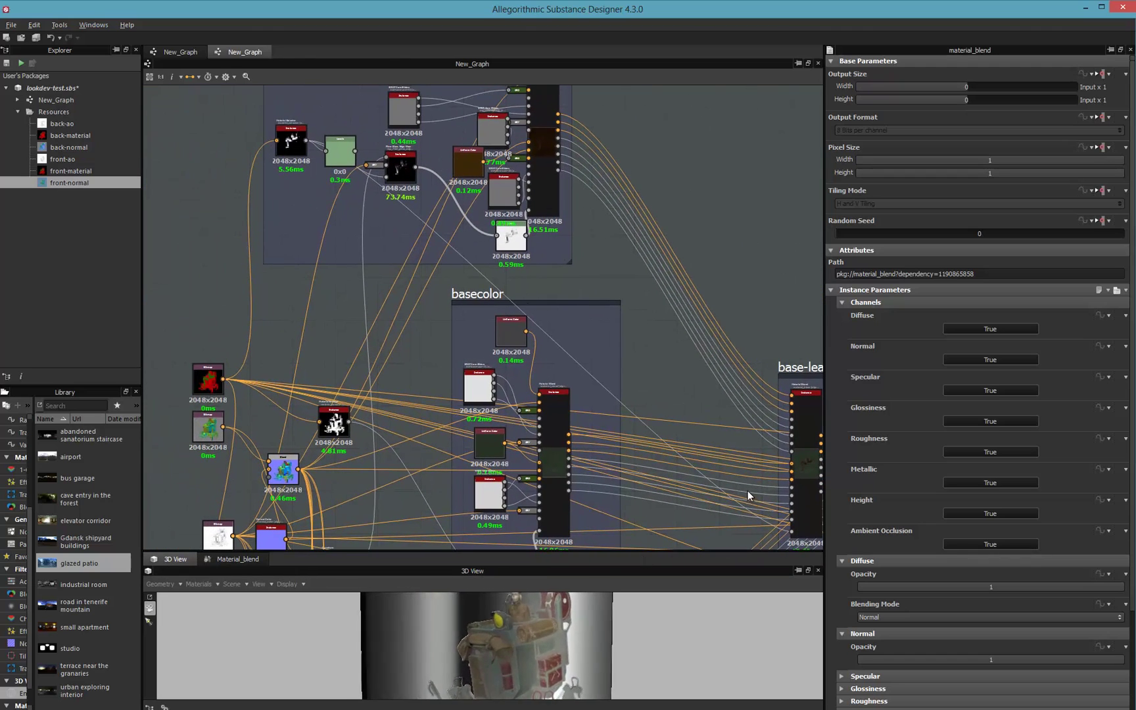
pyautogui.moveTo(769, 332); pyautogui.dragTo(39, 178, button='middle')
pyautogui.moveTo(715, 196); pyautogui.dragTo(351, 186, button='middle')
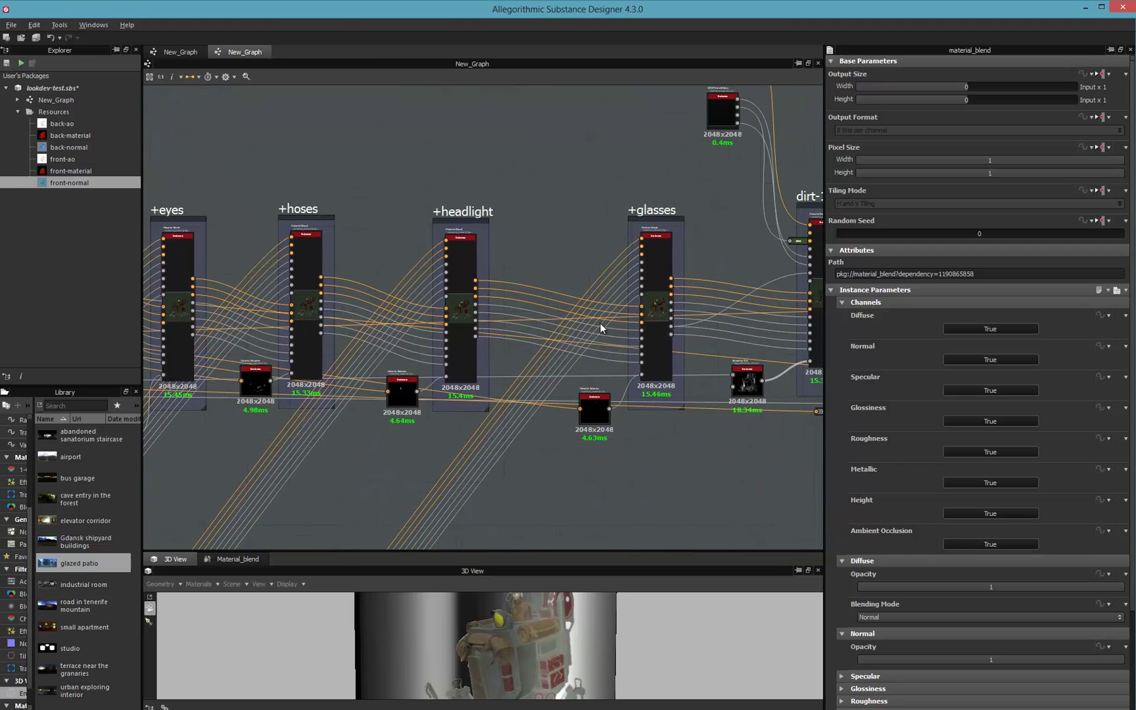
pyautogui.moveTo(663, 207); pyautogui.dragTo(307, 198, button='middle')
pyautogui.moveTo(671, 153); pyautogui.dragTo(591, 194, button='middle')
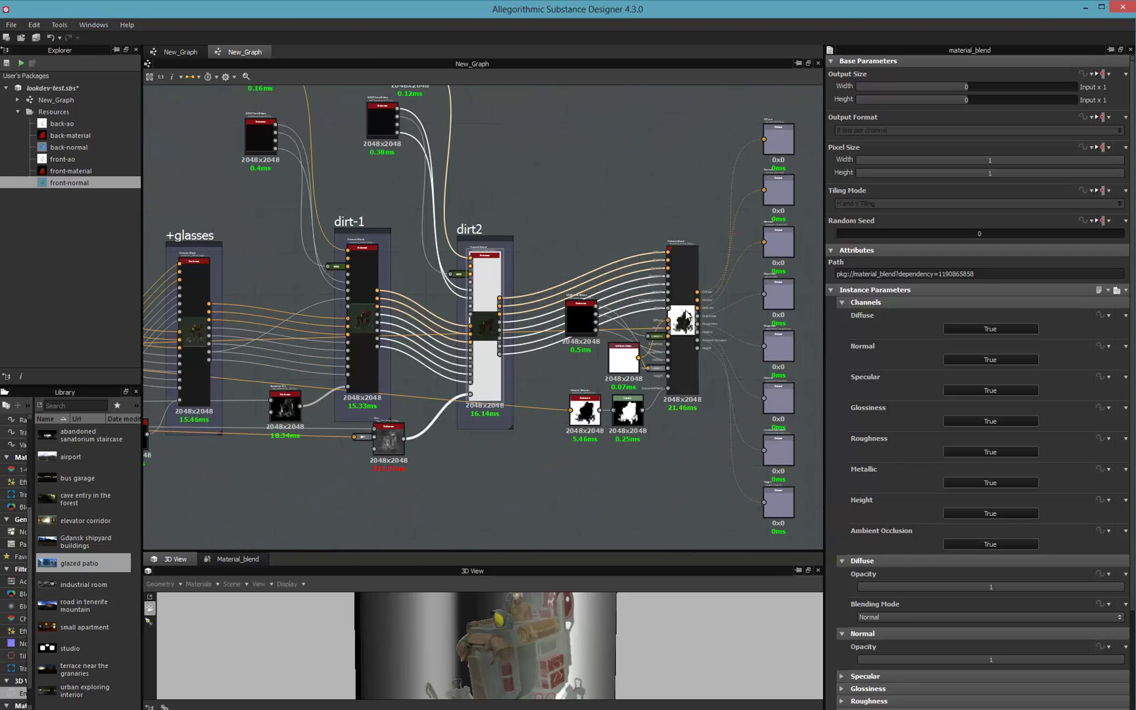
pyautogui.moveTo(685, 313); pyautogui.dragTo(493, 664, button='right')
pyautogui.click(483, 258)
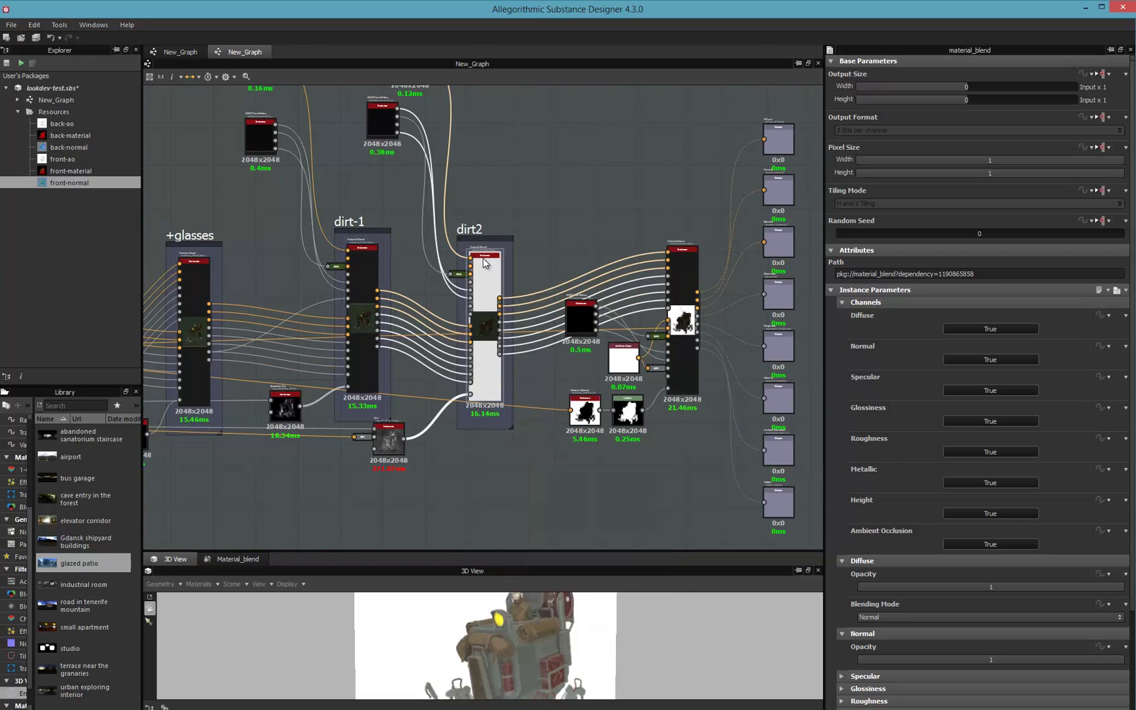
pyautogui.click(556, 235)
# - Preview the front-material bitmap node at the start of the graph in an enlarged 2D view
pyautogui.moveTo(429, 201); pyautogui.dragTo(747, 248, button='middle')
pyautogui.moveTo(327, 313); pyautogui.dragTo(767, 270, button='middle')
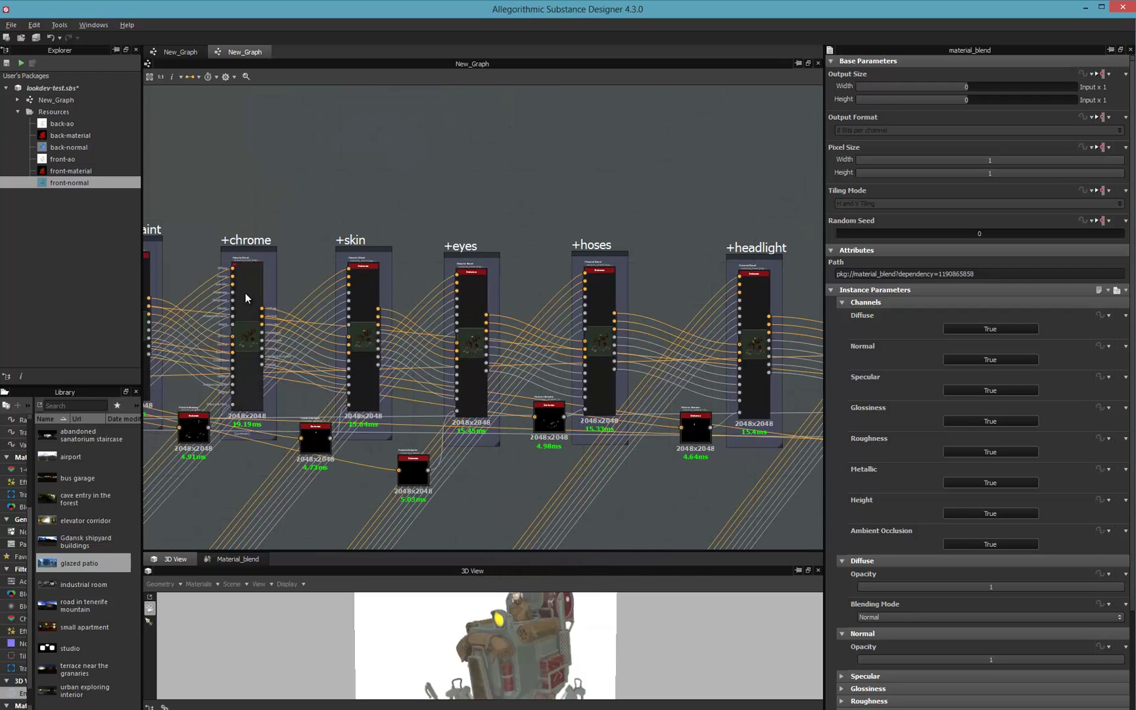
pyautogui.moveTo(247, 298); pyautogui.dragTo(633, 264, button='middle')
pyautogui.moveTo(323, 298); pyautogui.dragTo(742, 297, button='middle')
pyautogui.click(223, 557)
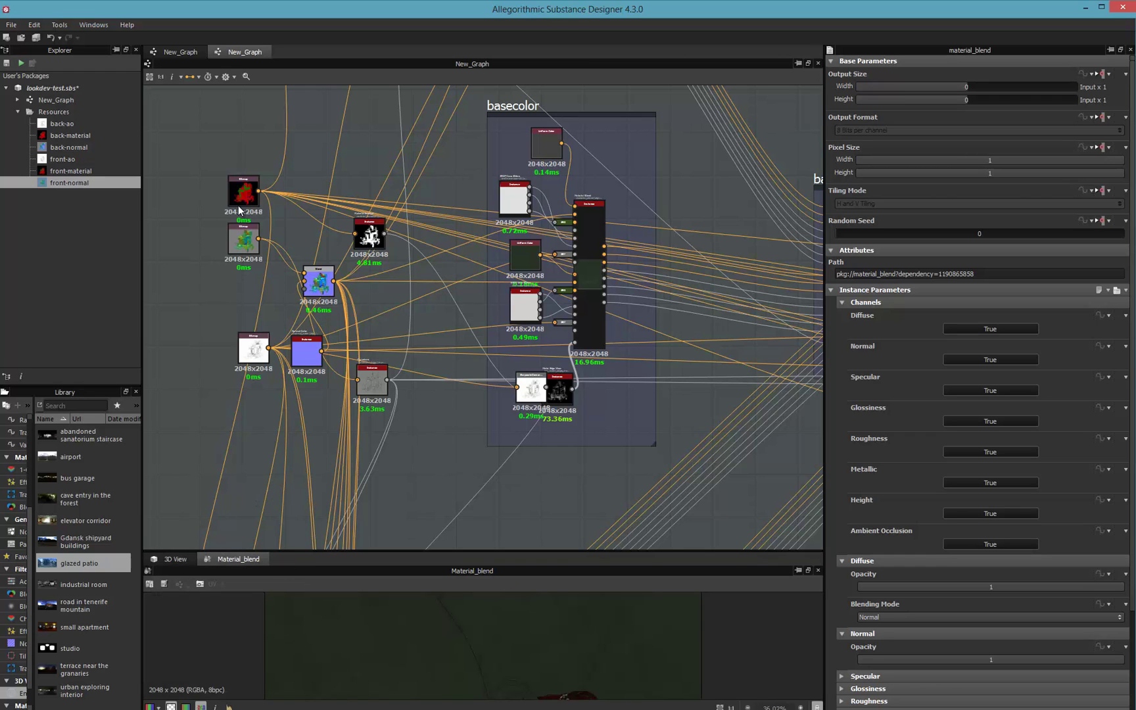
pyautogui.click(285, 137)
pyautogui.moveTo(364, 182); pyautogui.dragTo(440, 230, button='middle')
pyautogui.scroll(1, 526, 143)
pyautogui.scroll(2, 437, 186)
pyautogui.moveTo(437, 187); pyautogui.dragTo(527, 157, button='middle')
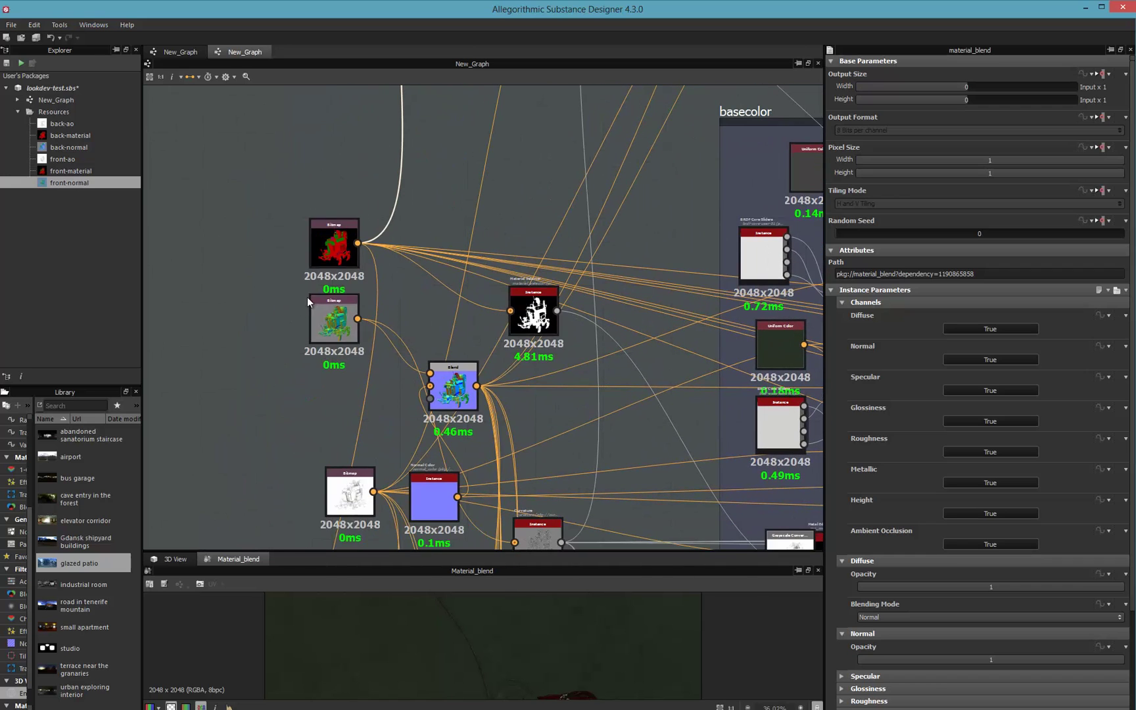
pyautogui.doubleClick(337, 257)
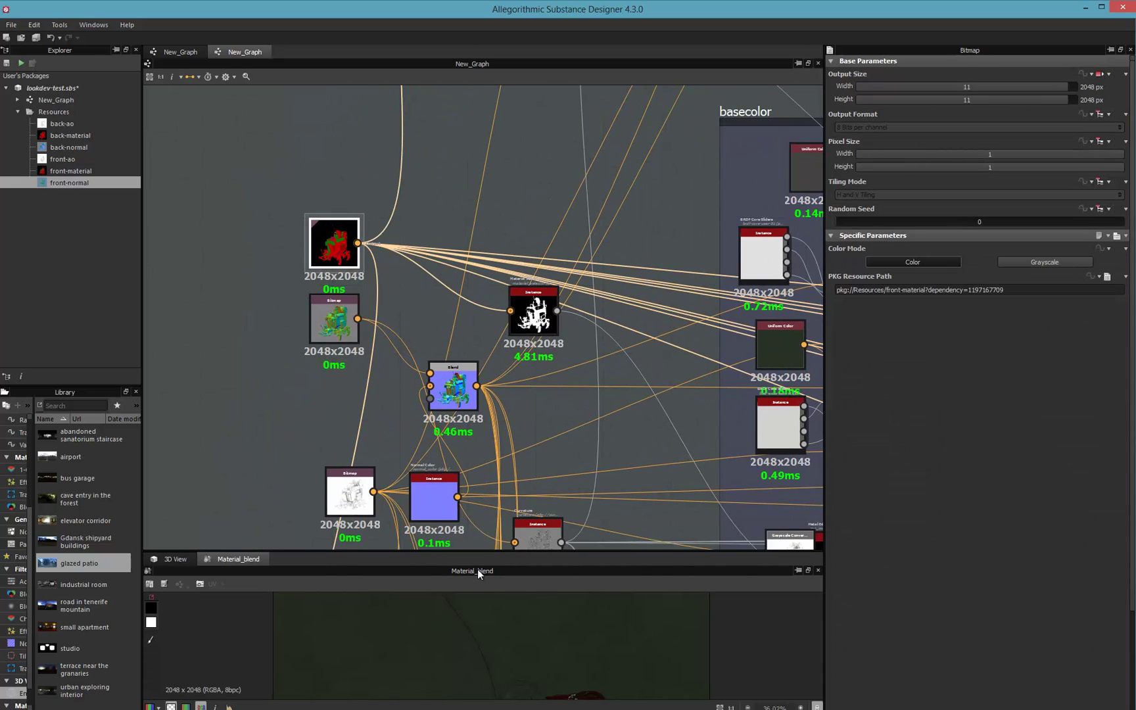
pyautogui.moveTo(478, 550); pyautogui.dragTo(490, 283)
pyautogui.moveTo(420, 231); pyautogui.dragTo(458, 108, button='middle')
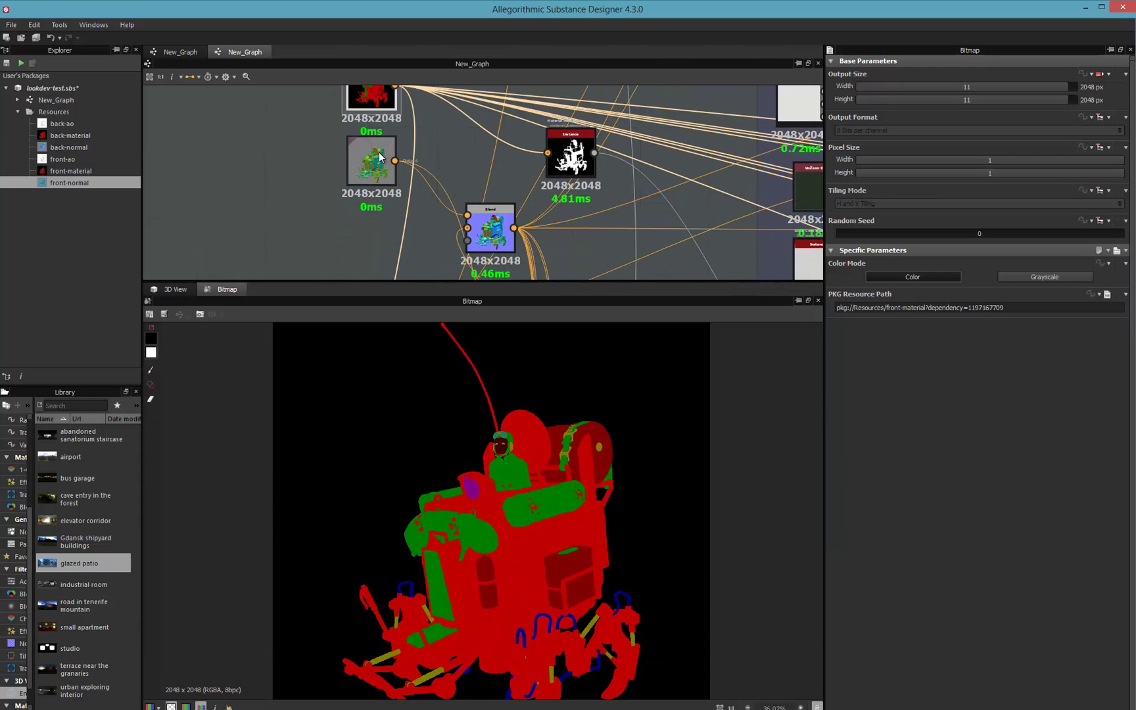
# - Preview the front-normal and front-ao bitmap nodes in the 2D view
pyautogui.doubleClick(380, 158)
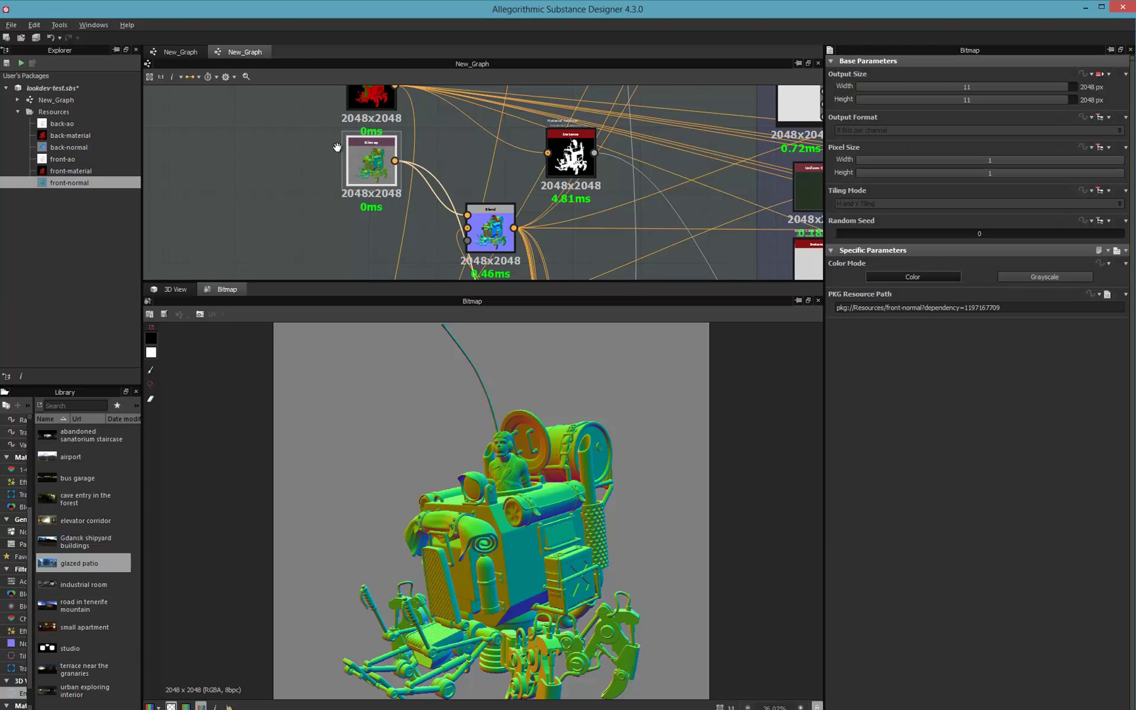
pyautogui.moveTo(335, 144); pyautogui.dragTo(292, 34, button='middle')
pyautogui.doubleClick(333, 209)
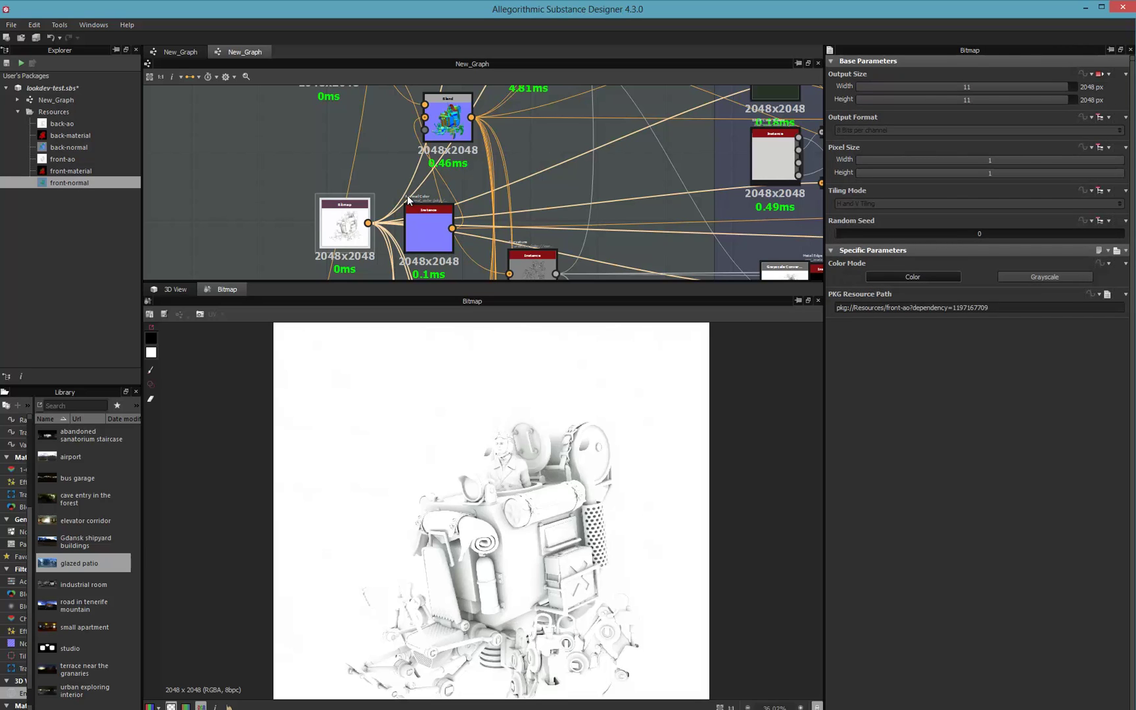
# - Preview the material blend nodes of the basecolor and base-leather frames in the 2D view
pyautogui.moveTo(693, 187); pyautogui.dragTo(312, 226, button='middle')
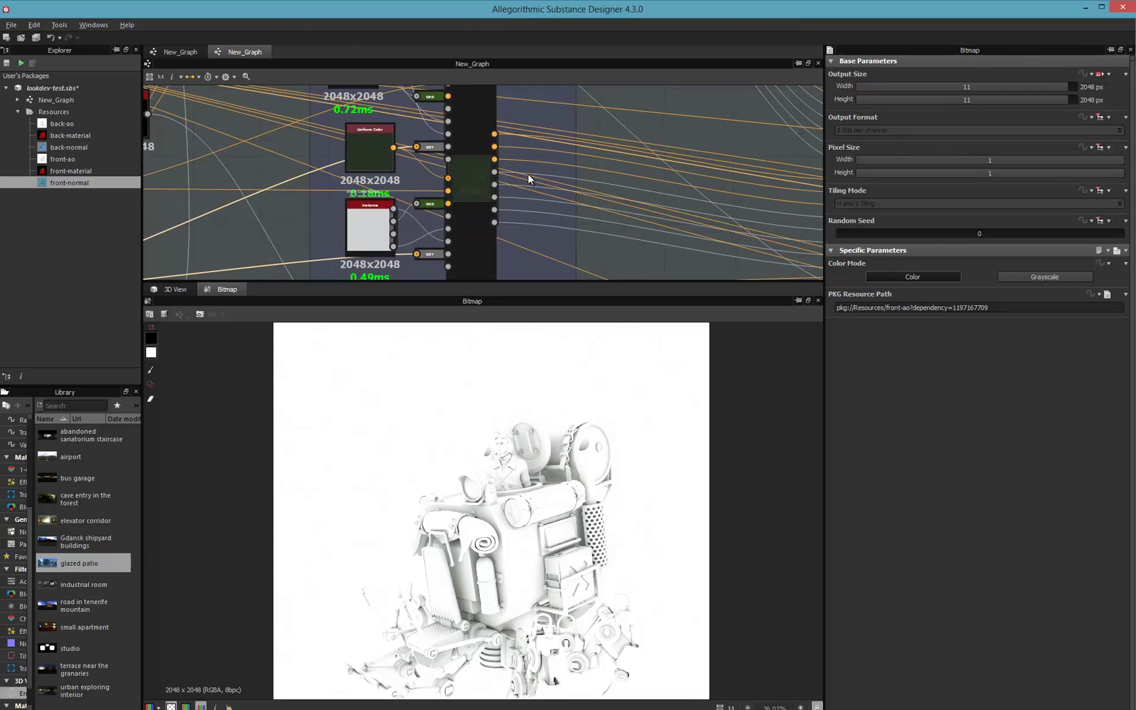
pyautogui.scroll(-2, 534, 177)
pyautogui.moveTo(557, 170); pyautogui.dragTo(529, 220, button='middle')
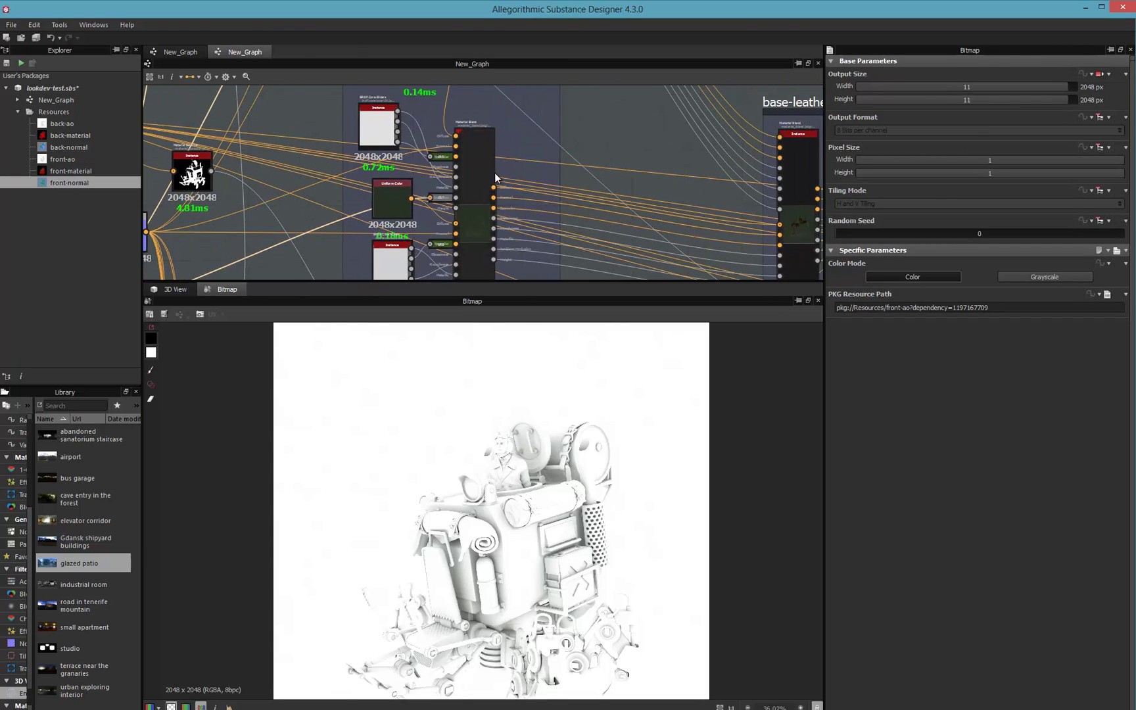
pyautogui.moveTo(617, 222); pyautogui.dragTo(566, 182, button='middle')
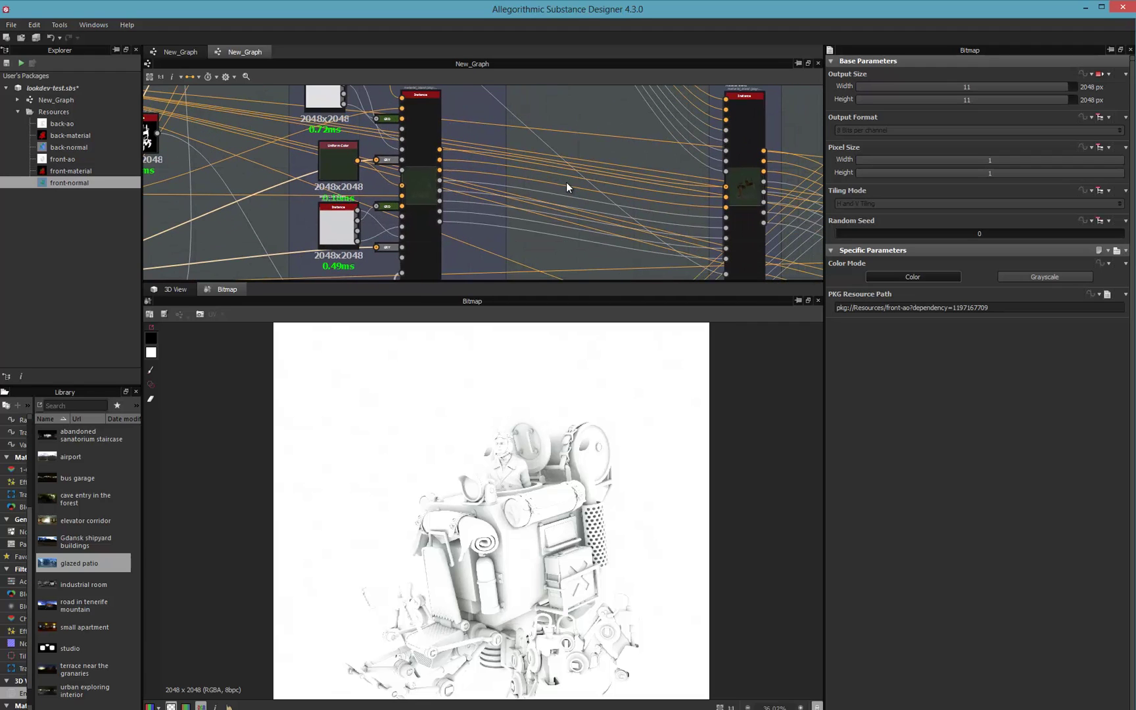
pyautogui.click(416, 187)
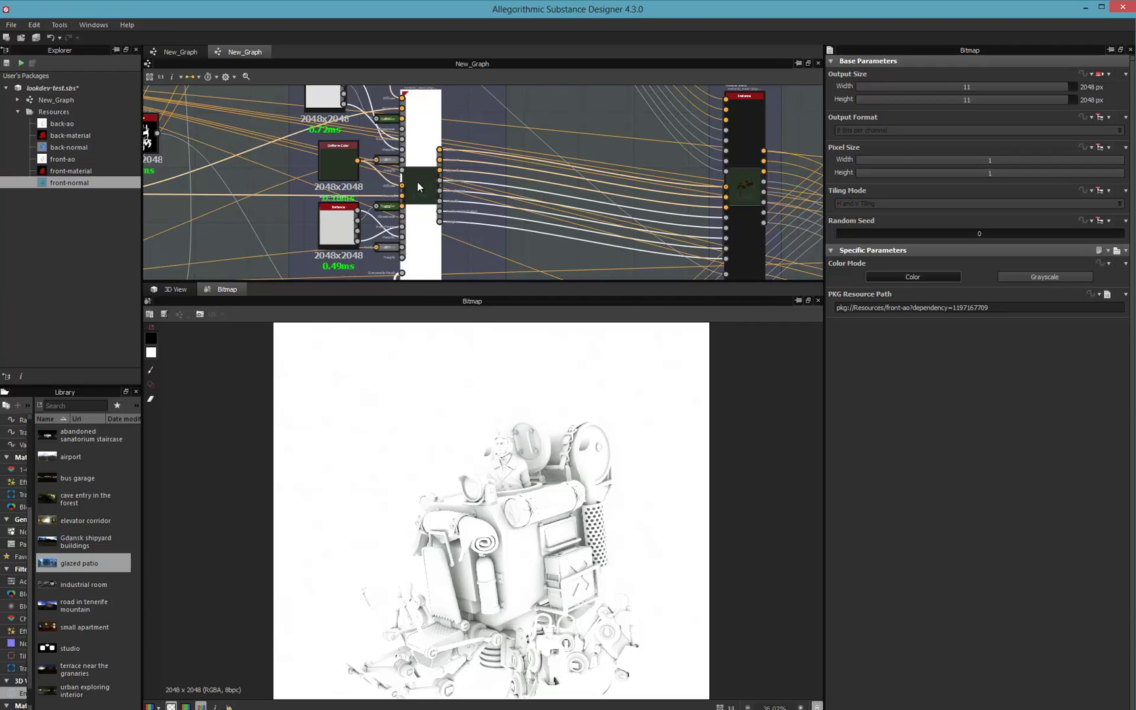
pyautogui.doubleClick(417, 180)
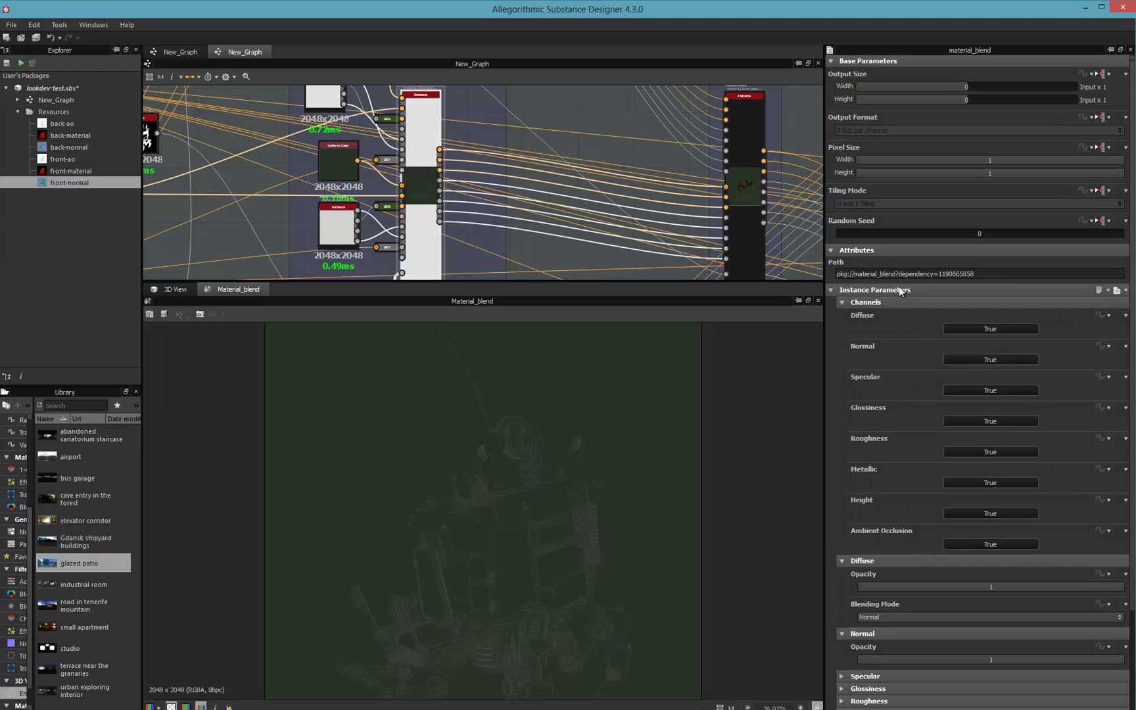
pyautogui.moveTo(625, 241); pyautogui.dragTo(437, 232, button='middle')
pyautogui.doubleClick(551, 178)
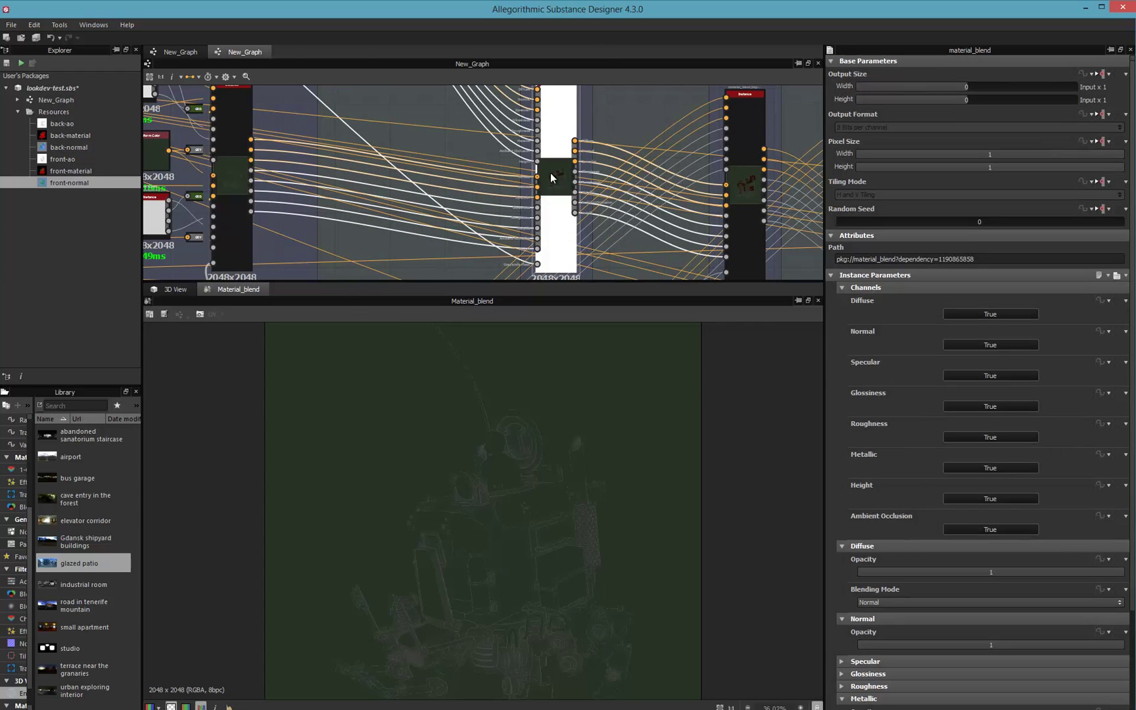
# - Preview the +redpaint, +chrome and +skin material blend nodes in the 2D view
pyautogui.moveTo(599, 188); pyautogui.dragTo(372, 199, button='middle')
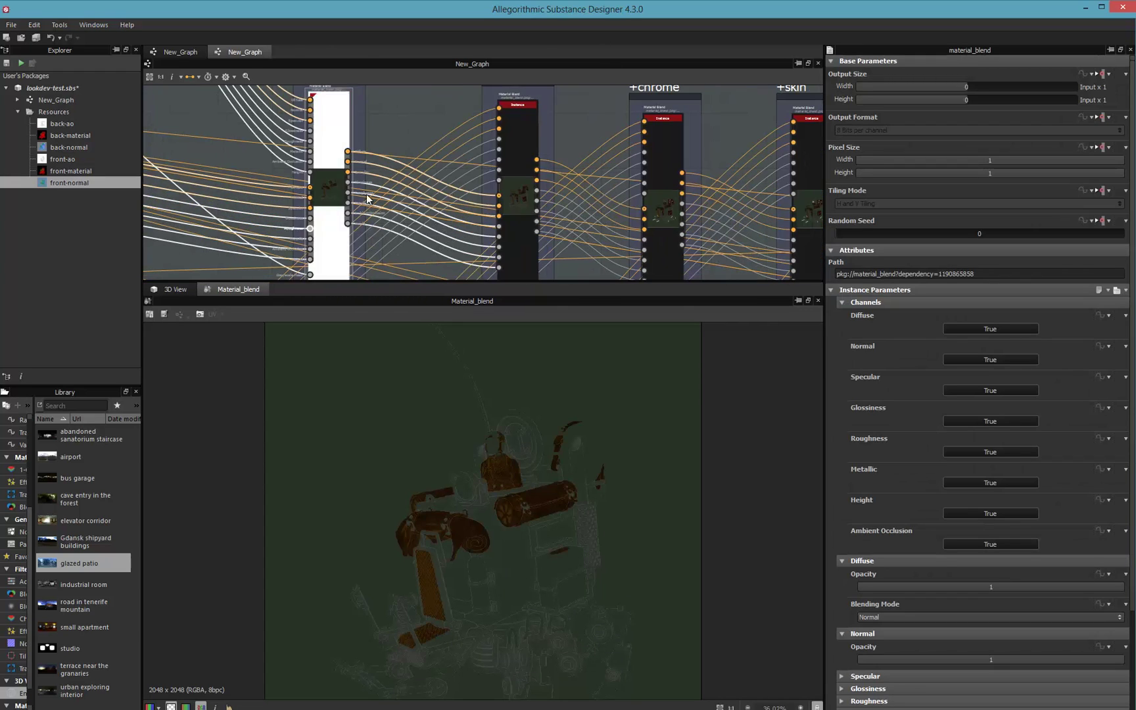
pyautogui.click(516, 196)
pyautogui.click(654, 205)
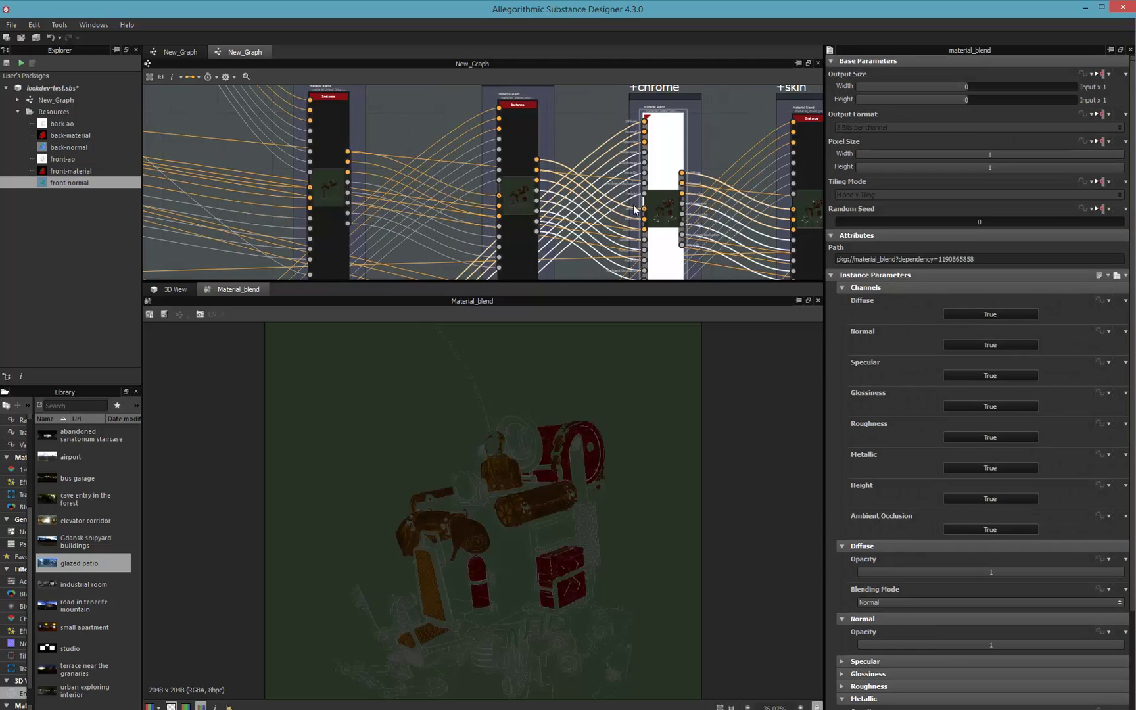
pyautogui.moveTo(517, 182); pyautogui.dragTo(343, 208, button='middle')
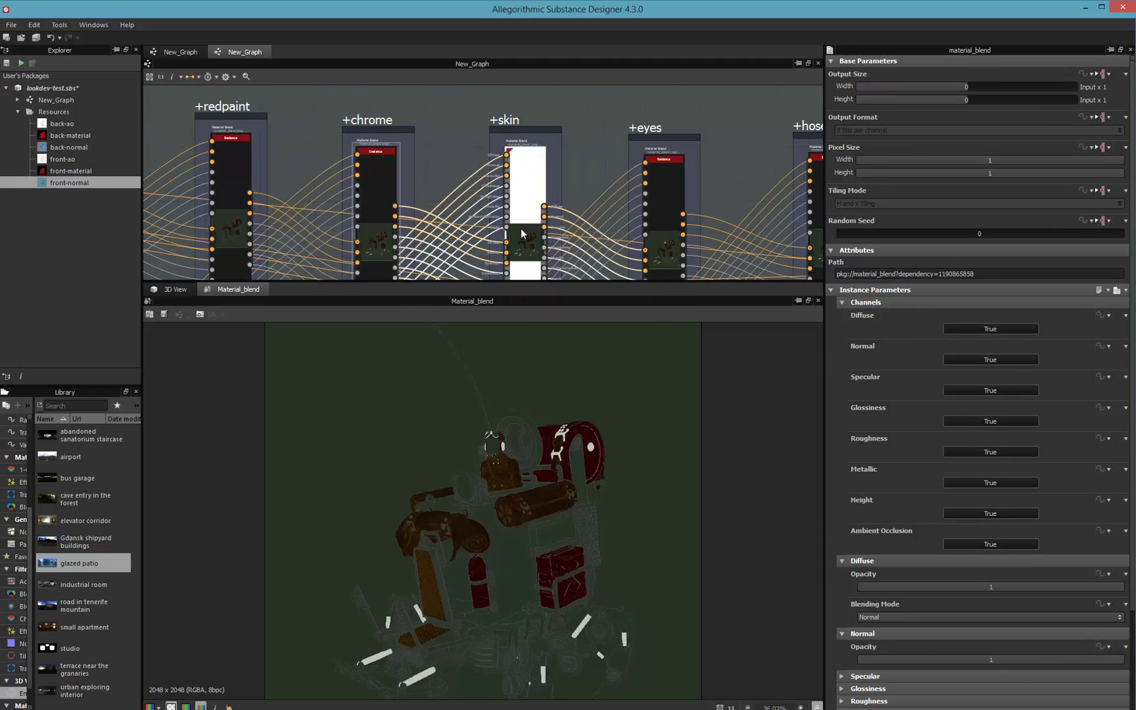
# - Preview the +eyes, +hoses and +headlight material blend nodes in the 2D view
pyautogui.doubleClick(668, 254)
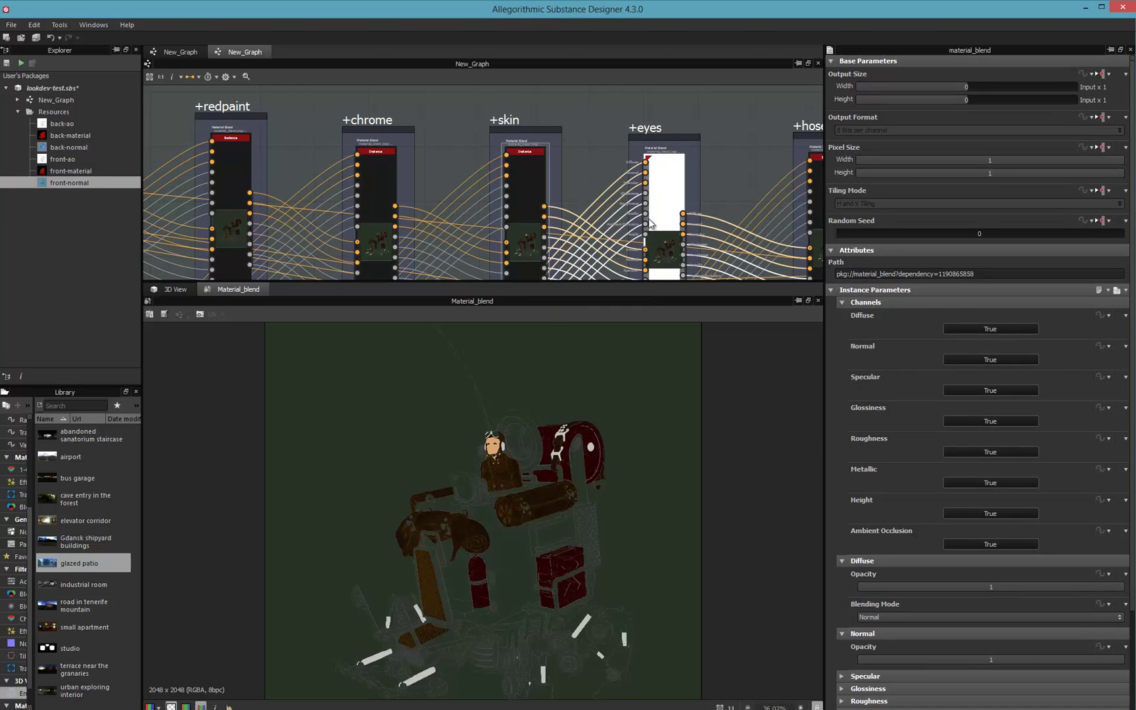
pyautogui.moveTo(652, 222); pyautogui.dragTo(453, 191, button='middle')
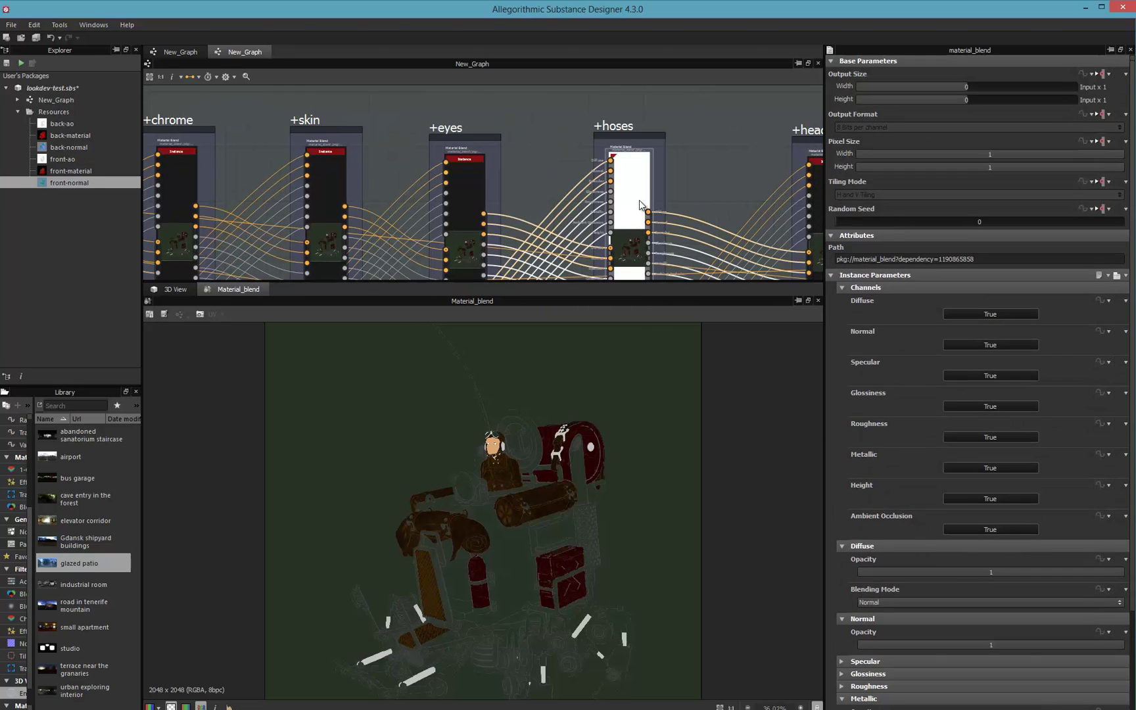
pyautogui.hscroll(3, 679, 176)
pyautogui.doubleClick(648, 242)
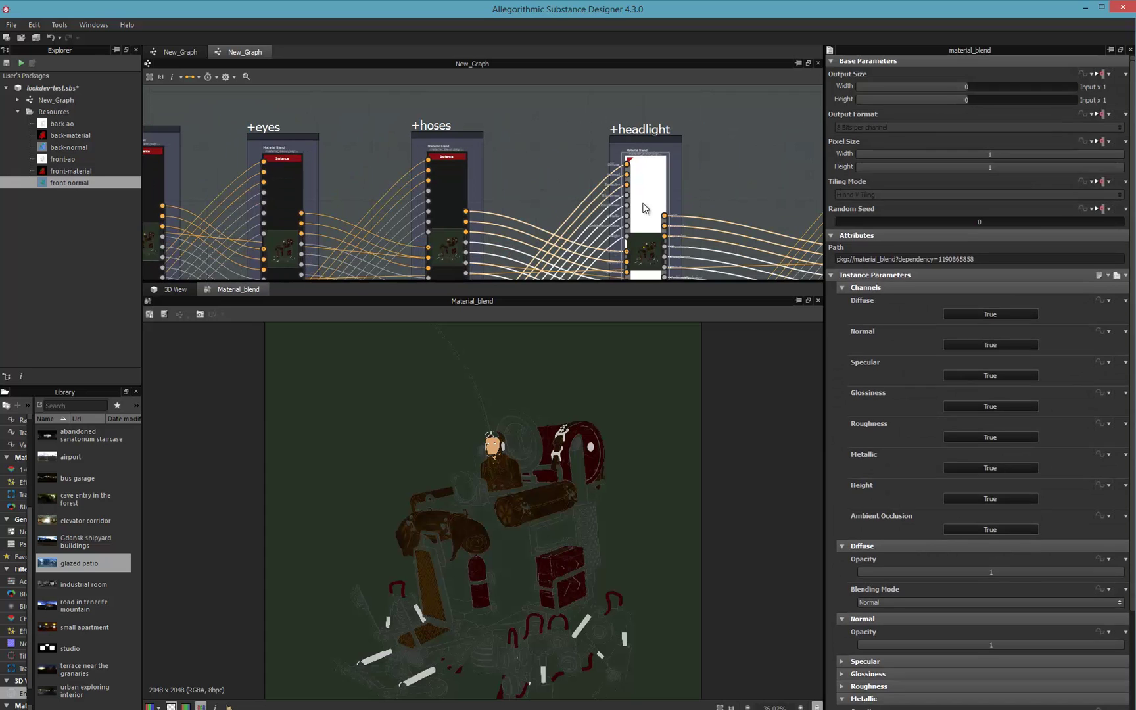
# - Preview the dirt-1, dirt2 and final background material blend nodes in the 2D view
pyautogui.moveTo(677, 207); pyautogui.dragTo(291, 213, button='middle')
pyautogui.moveTo(576, 167); pyautogui.dragTo(372, 76, button='middle')
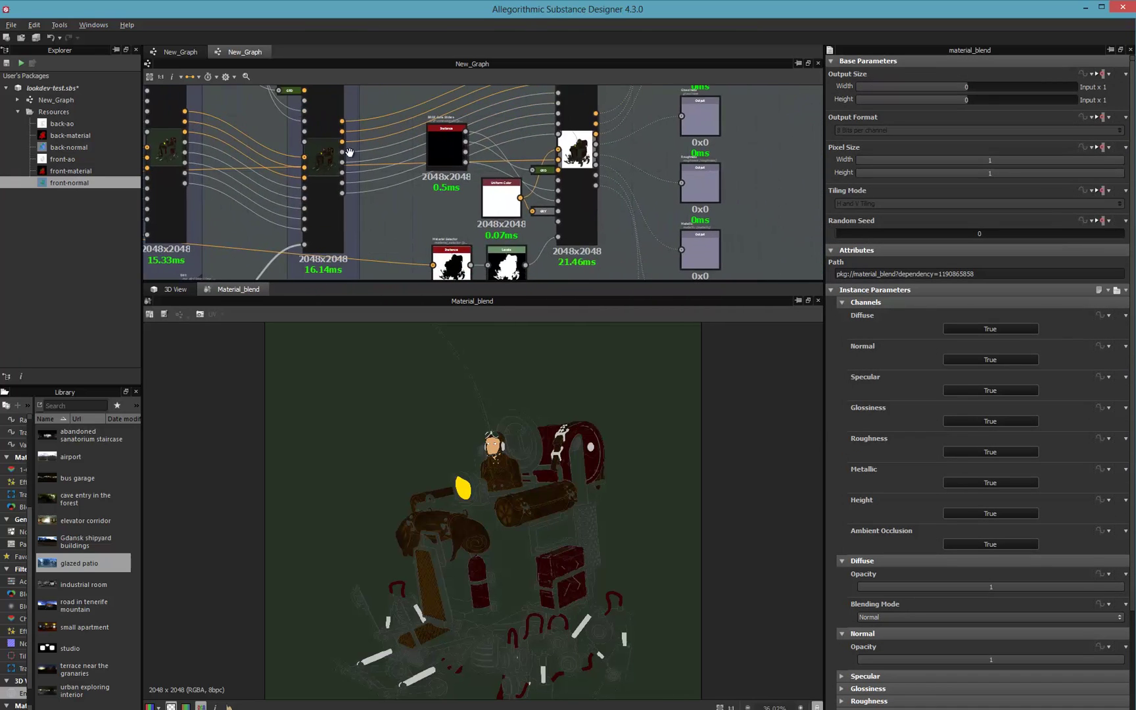
pyautogui.moveTo(350, 152); pyautogui.dragTo(590, 162, button='middle')
pyautogui.click(410, 159)
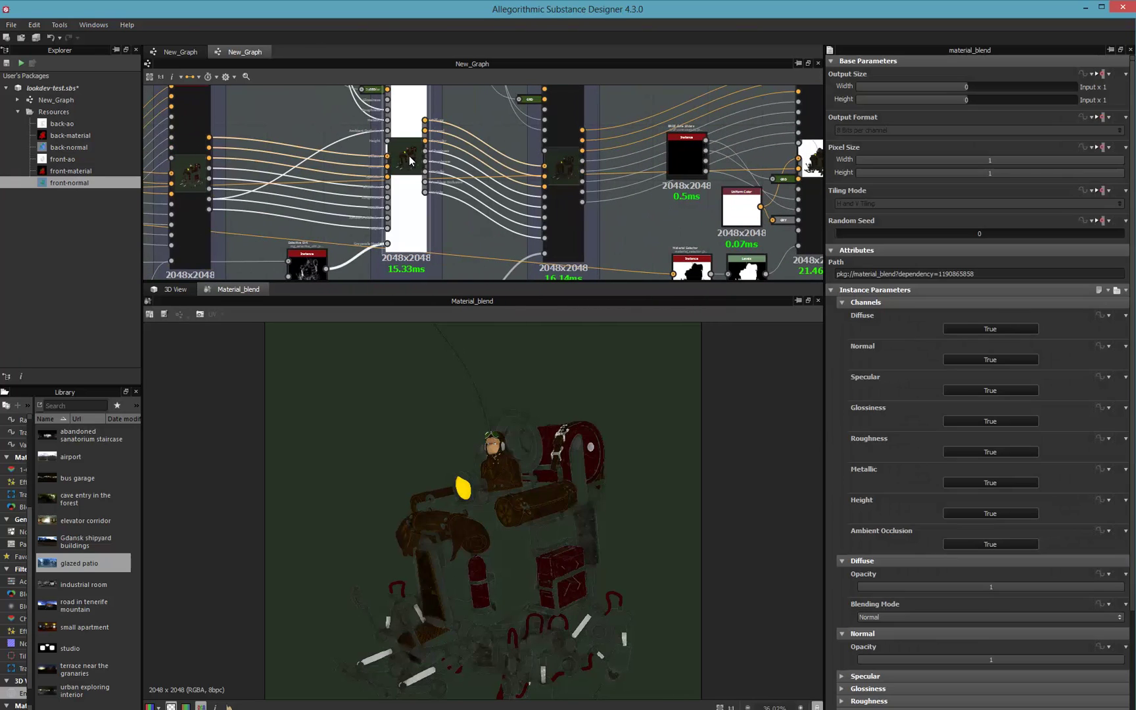
pyautogui.click(562, 166)
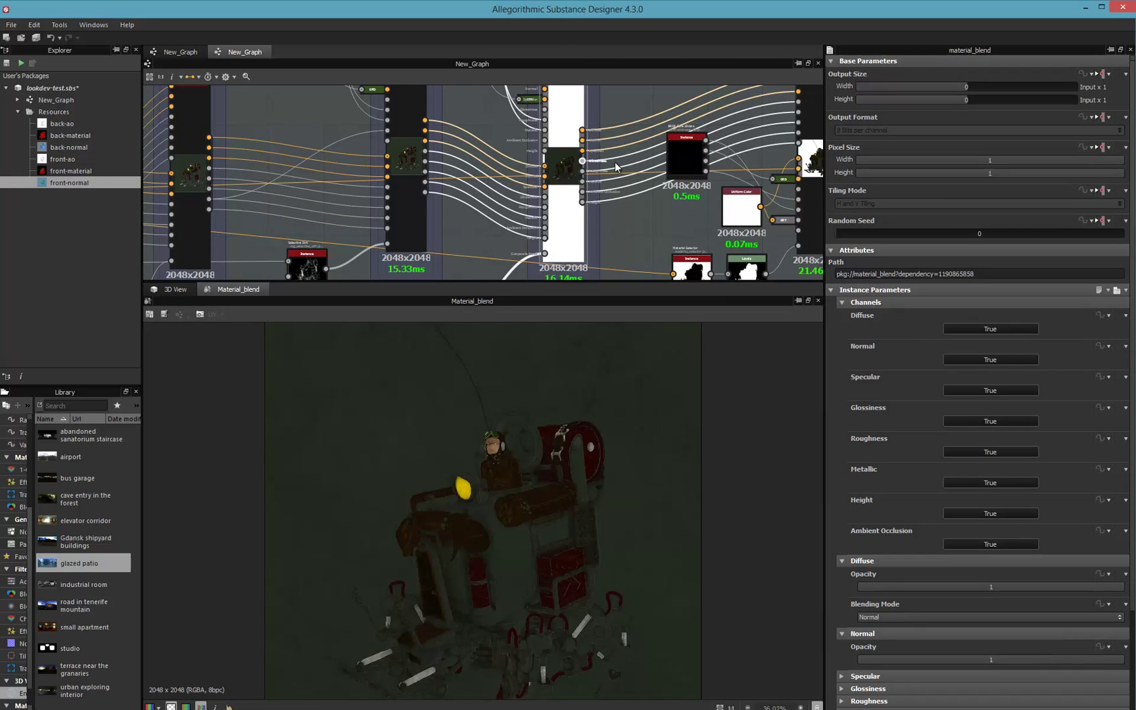
pyautogui.moveTo(683, 150); pyautogui.dragTo(419, 190, button='middle')
pyautogui.click(594, 190)
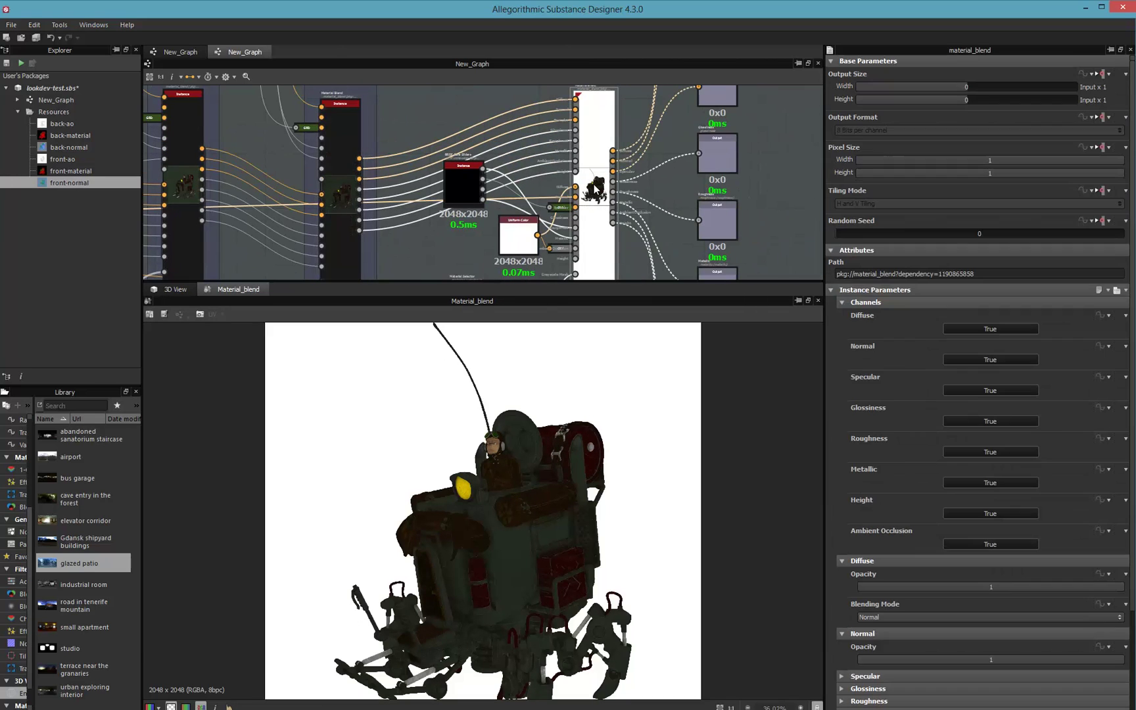
# - Inspect the fully textured walker in the 3D view, rotating the lighting and adjusting the camera angle
pyautogui.moveTo(365, 198); pyautogui.dragTo(501, 176, button='middle')
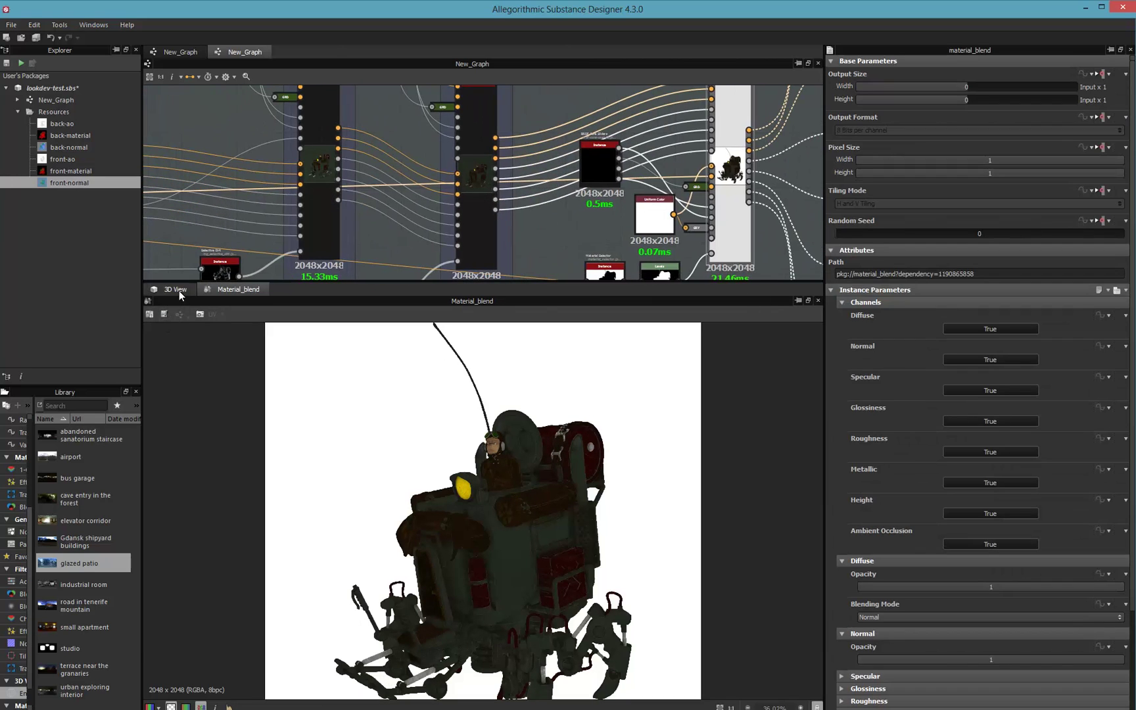
pyautogui.click(180, 292)
pyautogui.moveTo(493, 498); pyautogui.dragTo(171, 578, button='right')
pyautogui.moveTo(650, 471); pyautogui.dragTo(453, 509)
pyautogui.moveTo(580, 480); pyautogui.dragTo(573, 502)
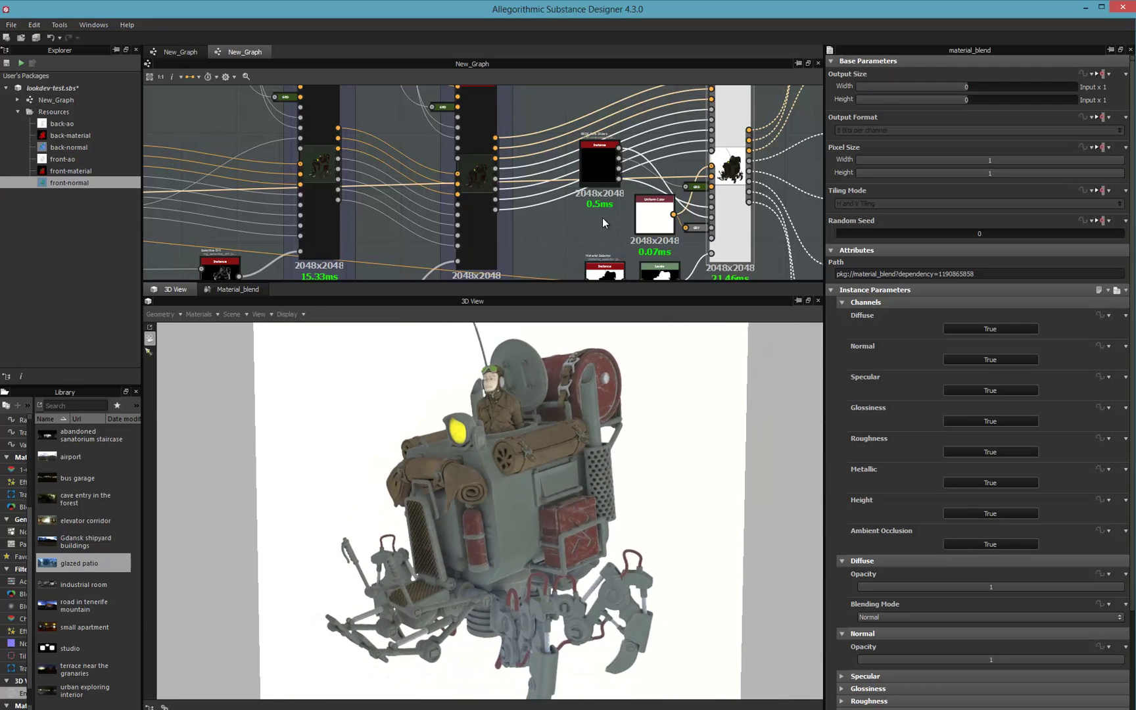
pyautogui.moveTo(473, 196)
pyautogui.moveTo(501, 458); pyautogui.dragTo(479, 500)
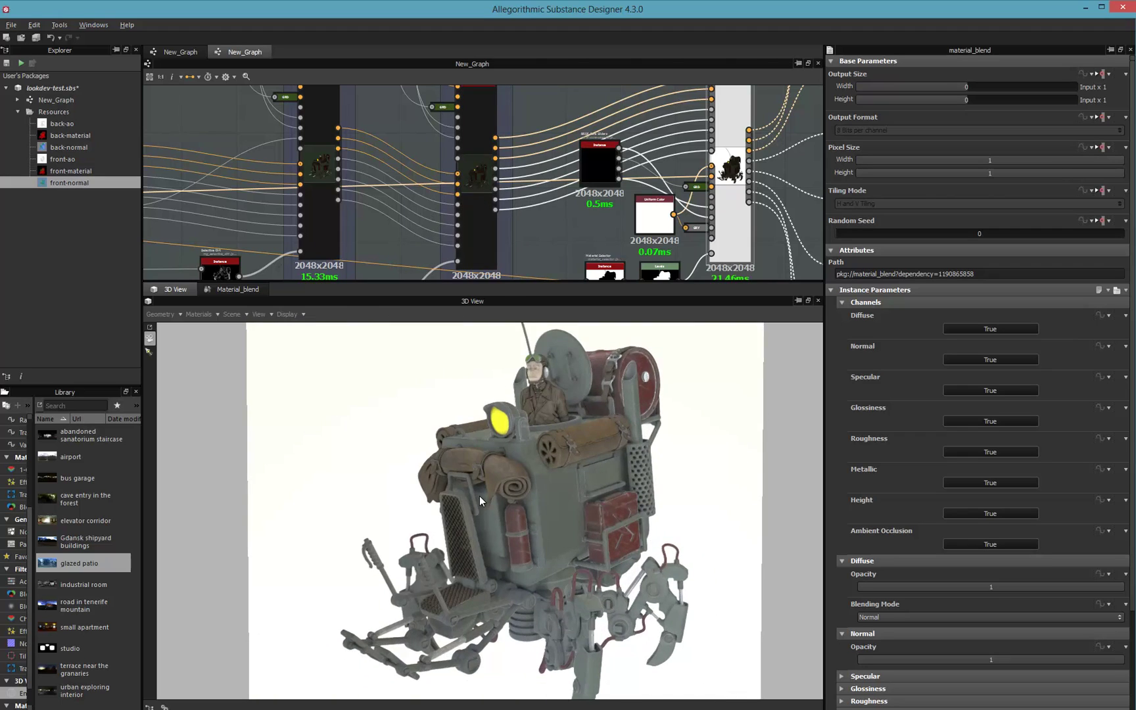
# - Light the 3D scene with the elevator corridor environment and set its background image rotation to 0.48 turns
pyautogui.moveTo(52, 520); pyautogui.dragTo(452, 485)
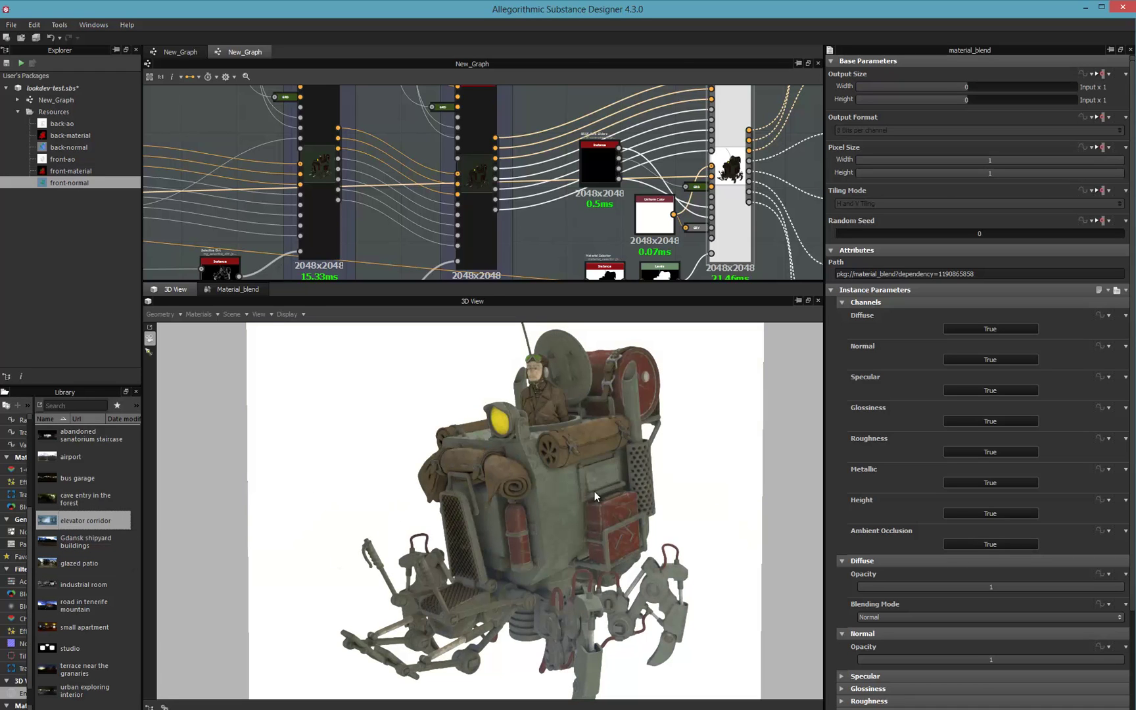
pyautogui.moveTo(595, 491); pyautogui.dragTo(722, 412)
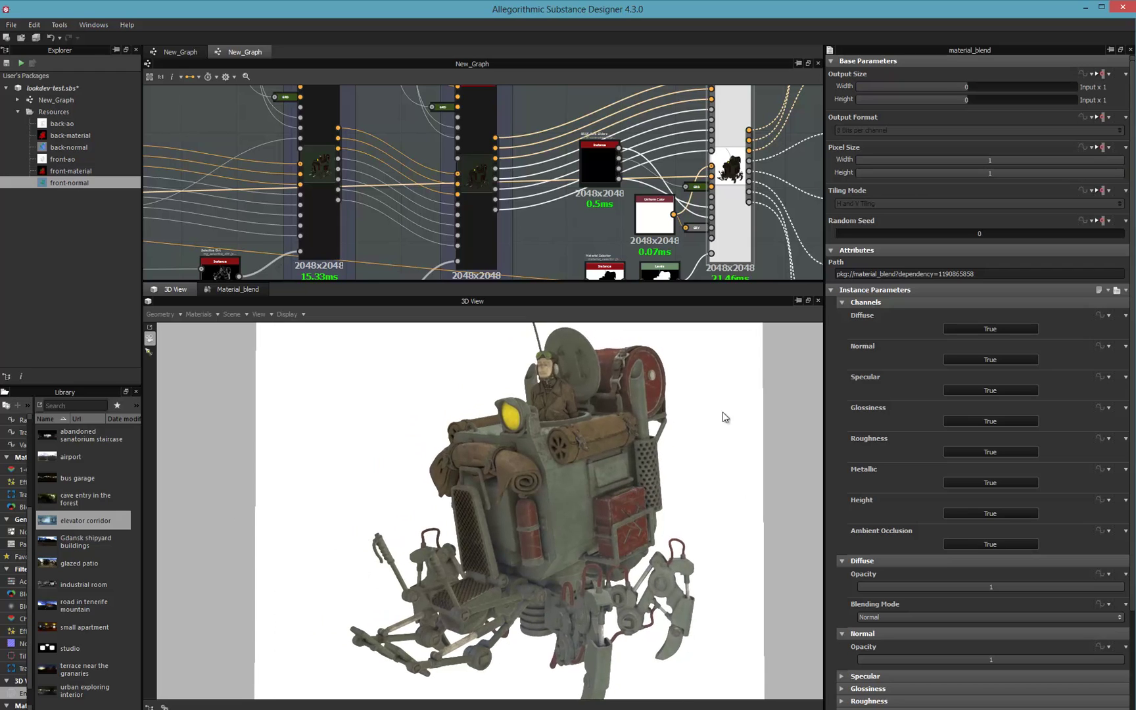
pyautogui.click(165, 707)
pyautogui.moveTo(982, 576); pyautogui.dragTo(1013, 578)
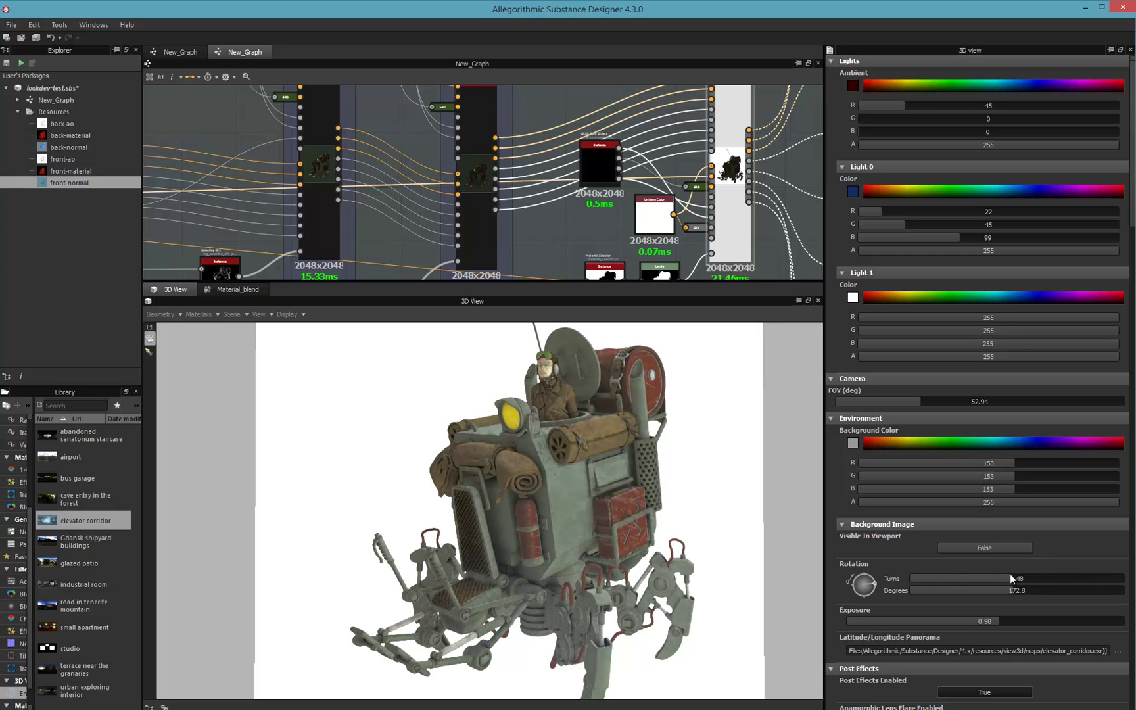
pyautogui.scroll(-1, 532, 496)
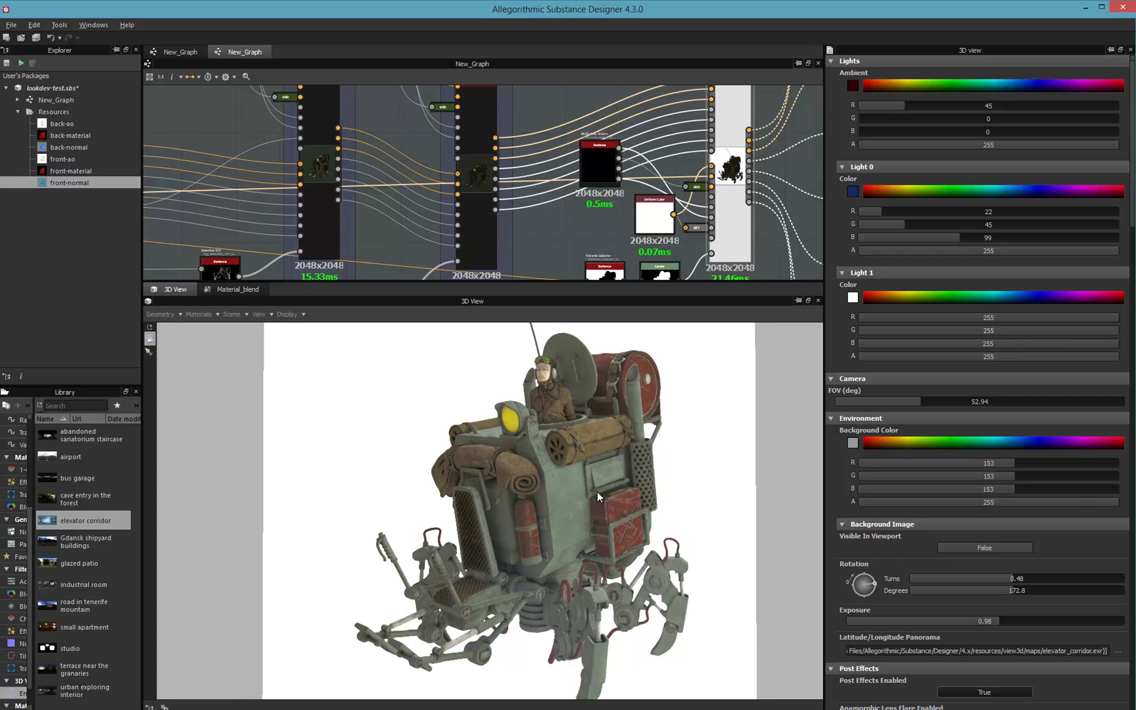
pyautogui.moveTo(626, 484); pyautogui.dragTo(595, 504, button='middle')
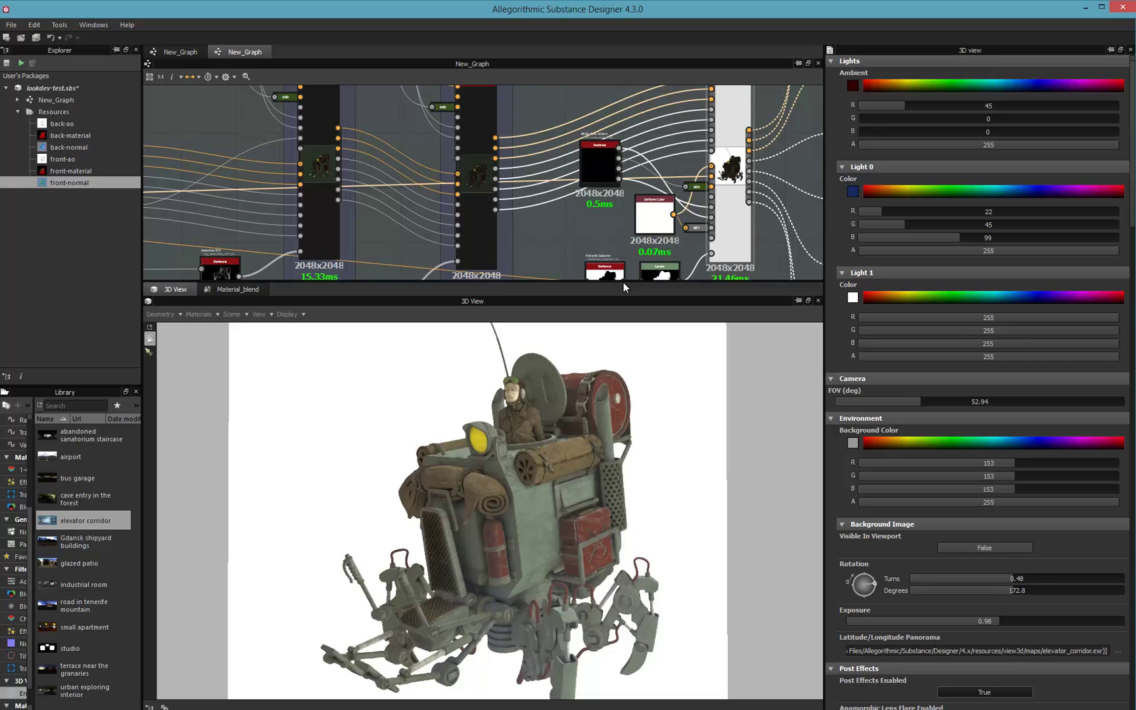
# - Preview the front-material bitmap and the curvature node at the start of the graph in the 2D view
pyautogui.moveTo(416, 205)
pyautogui.mouseDown(button='middle')
pyautogui.moveTo(920, 247)
pyautogui.moveTo(893, 209)
pyautogui.mouseUp(button='middle')
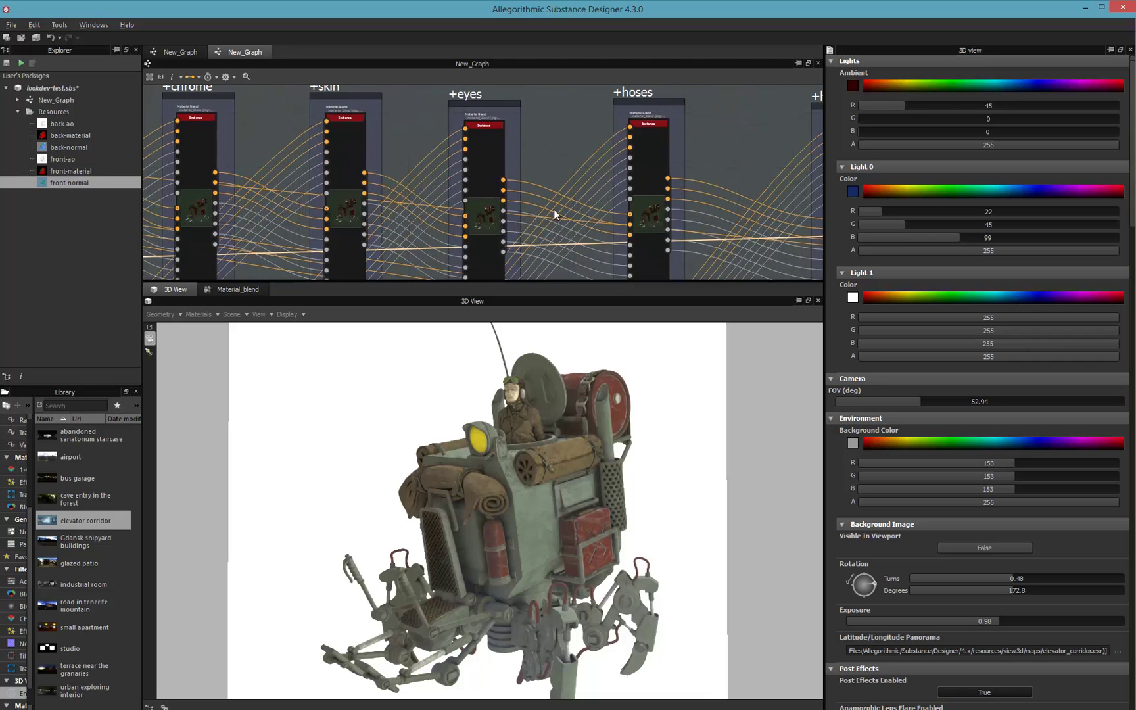
pyautogui.moveTo(441, 179)
pyautogui.mouseDown(button='middle')
pyautogui.moveTo(685, 146)
pyautogui.moveTo(801, 249)
pyautogui.mouseUp(button='middle')
pyautogui.moveTo(461, 213)
pyautogui.mouseDown(button='middle')
pyautogui.moveTo(612, 246)
pyautogui.moveTo(727, 238)
pyautogui.moveTo(588, 218)
pyautogui.moveTo(689, 214)
pyautogui.mouseUp(button='middle')
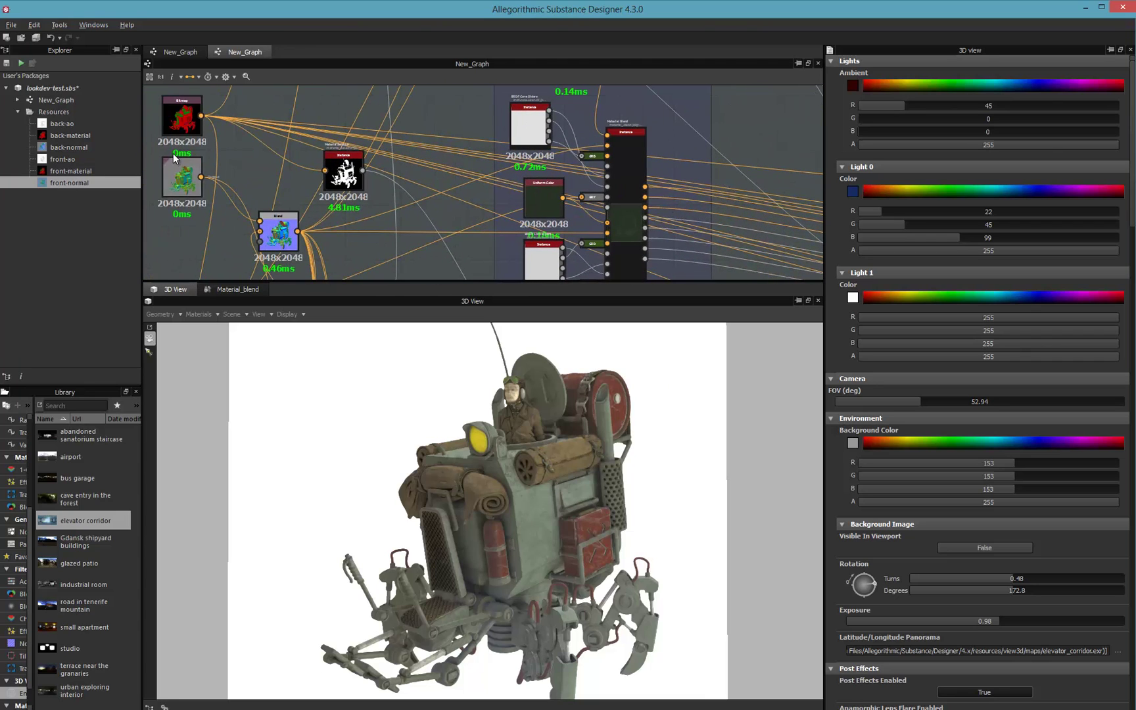
pyautogui.doubleClick(171, 119)
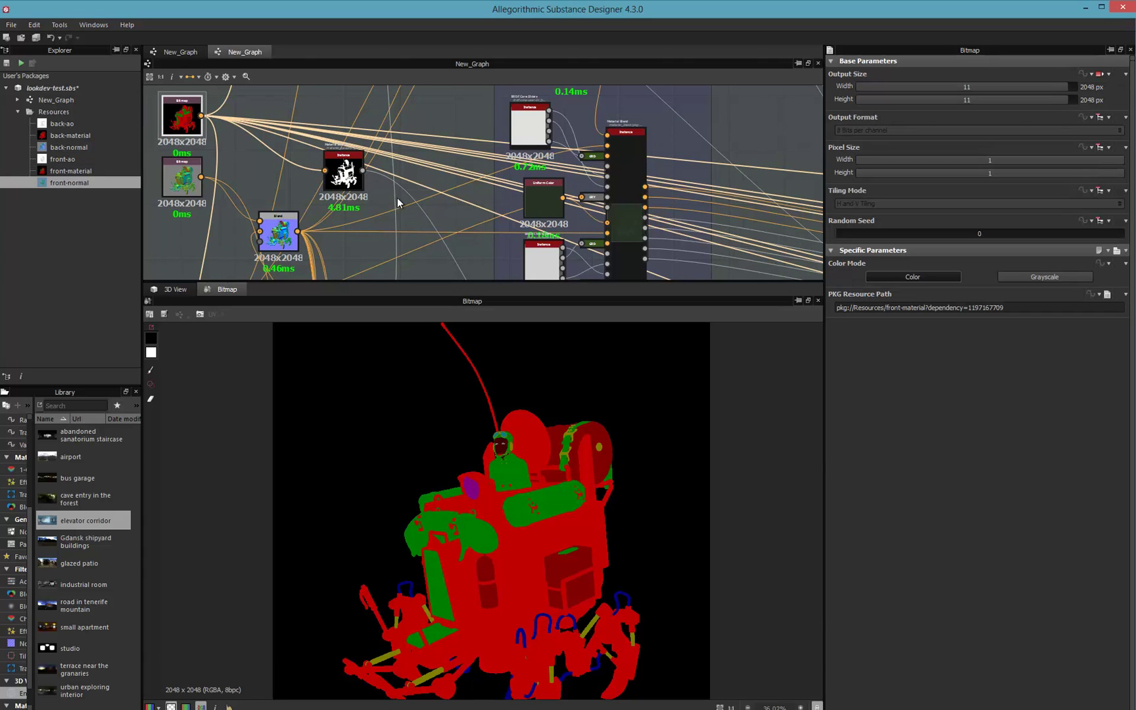
pyautogui.moveTo(517, 234); pyautogui.dragTo(480, 160, button='middle')
pyautogui.moveTo(337, 243); pyautogui.dragTo(536, 192, button='middle')
pyautogui.doubleClick(304, 234)
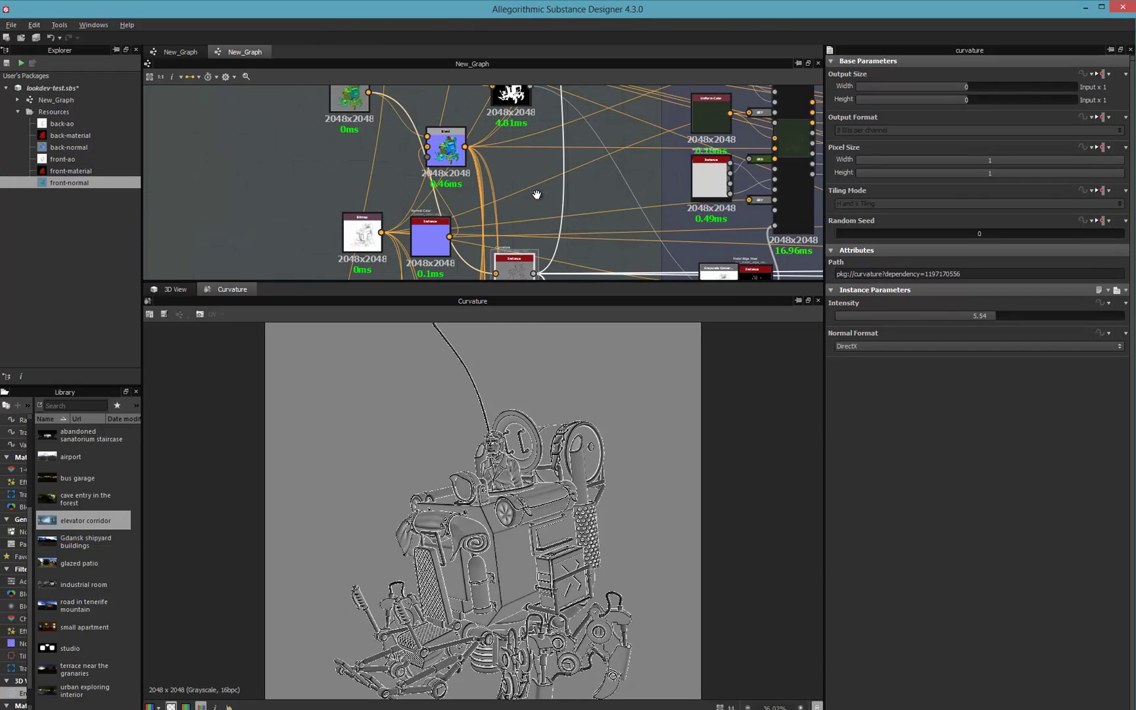
# - Preview the normal map's Add Sub blend, the curvature node and the base material blend in the 2D view
pyautogui.click(447, 149)
pyautogui.doubleClick(447, 149)
pyautogui.moveTo(572, 206); pyautogui.dragTo(471, 139, button='middle')
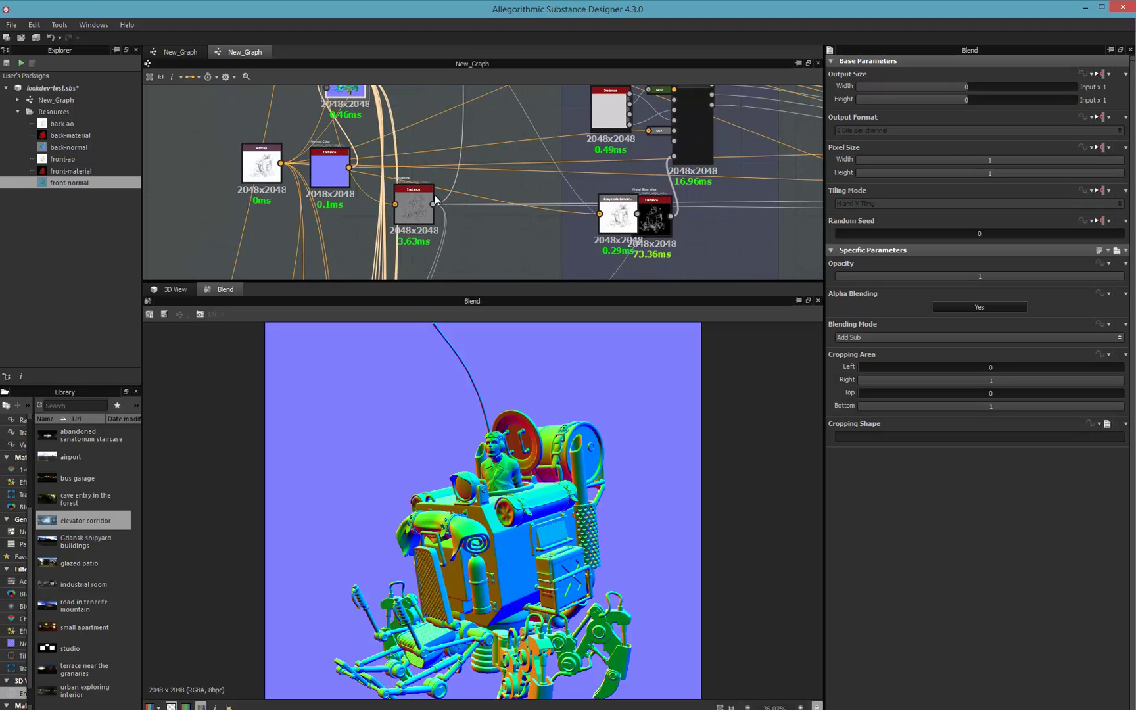
pyautogui.doubleClick(418, 201)
pyautogui.moveTo(681, 125); pyautogui.dragTo(494, 187, button='middle')
pyautogui.click(491, 125)
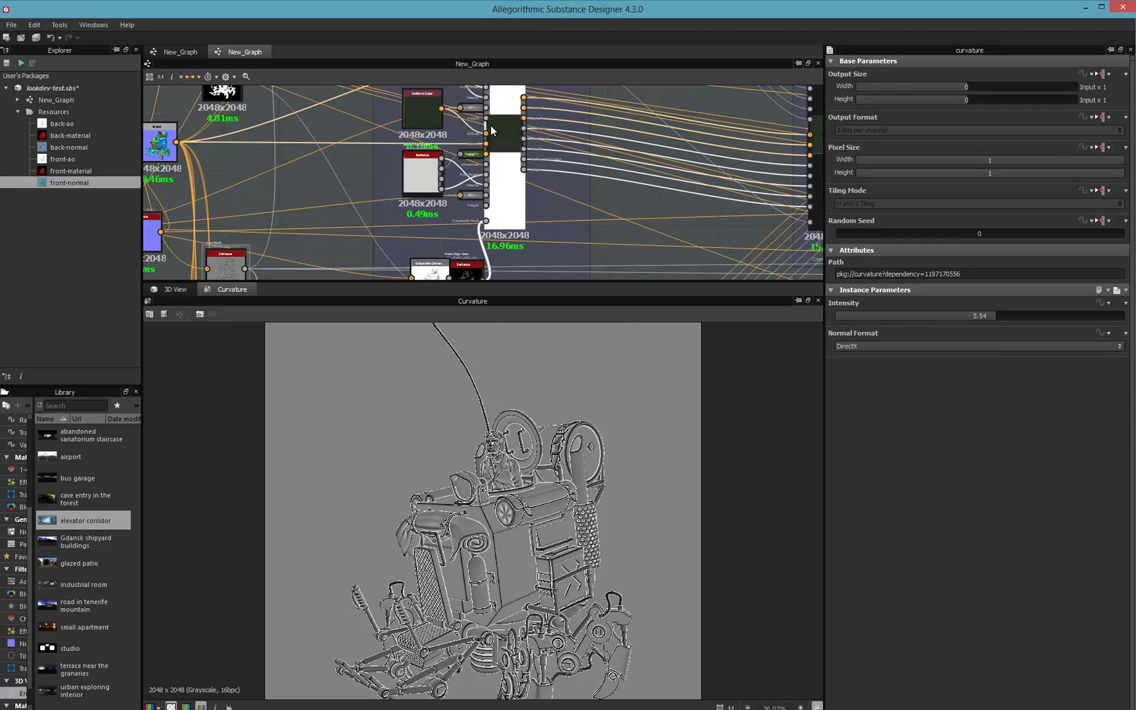
pyautogui.doubleClick(498, 128)
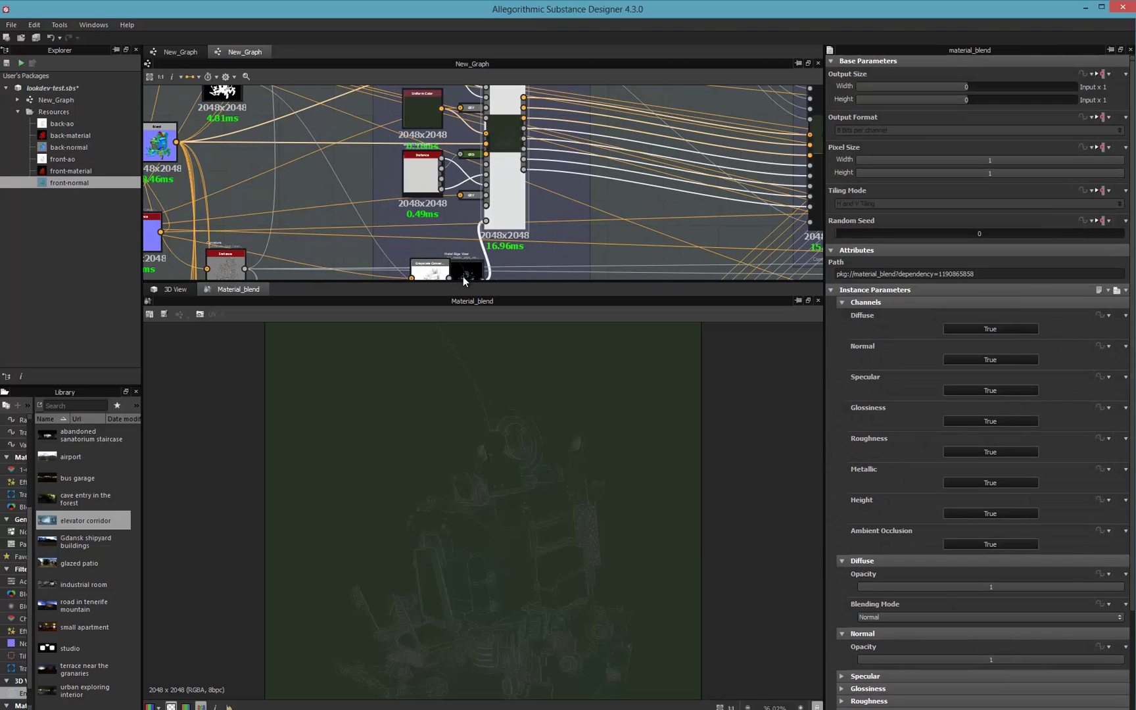
# - On the base material's metal edge wear node, set Wear Contrast to 0.09 and Grunge Amount to 0.32
pyautogui.click(462, 276)
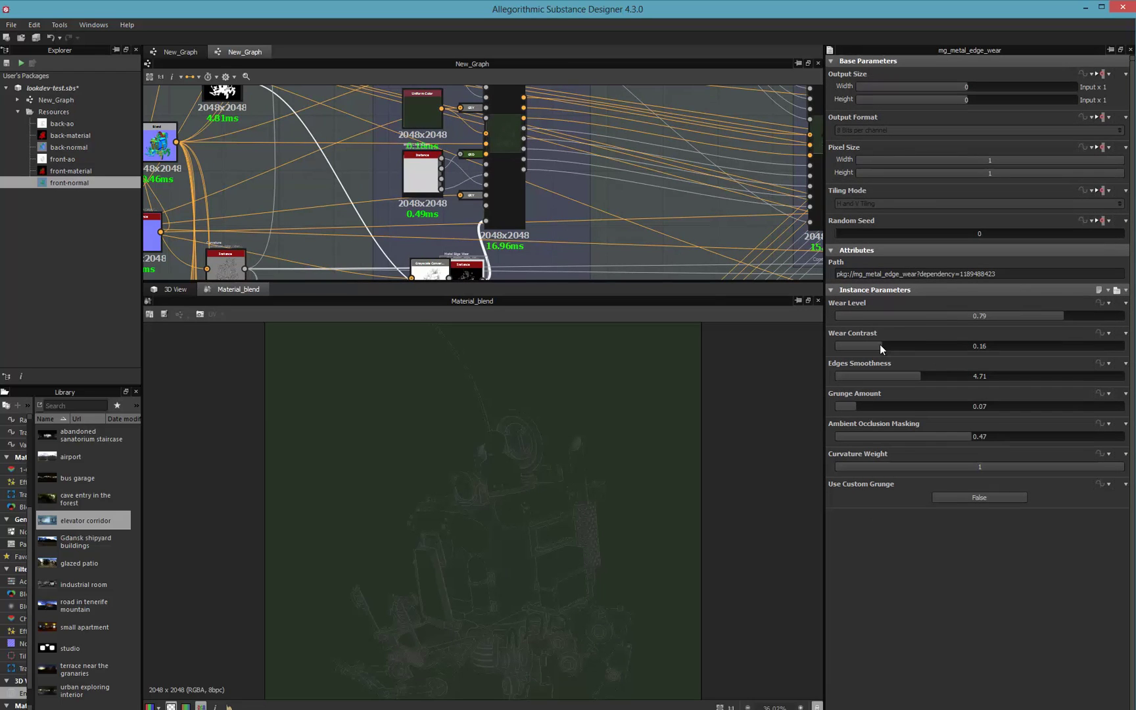
pyautogui.moveTo(879, 343)
pyautogui.mouseDown()
pyautogui.moveTo(917, 343)
pyautogui.moveTo(862, 345)
pyautogui.mouseUp()
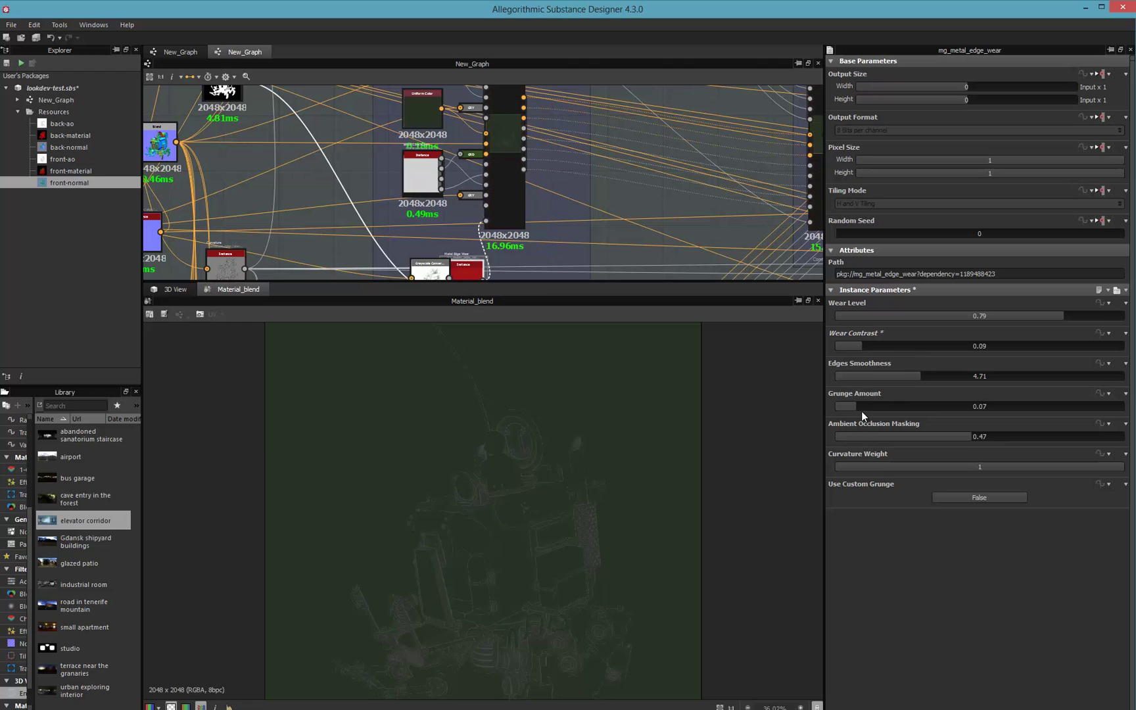
pyautogui.moveTo(861, 407); pyautogui.dragTo(926, 399)
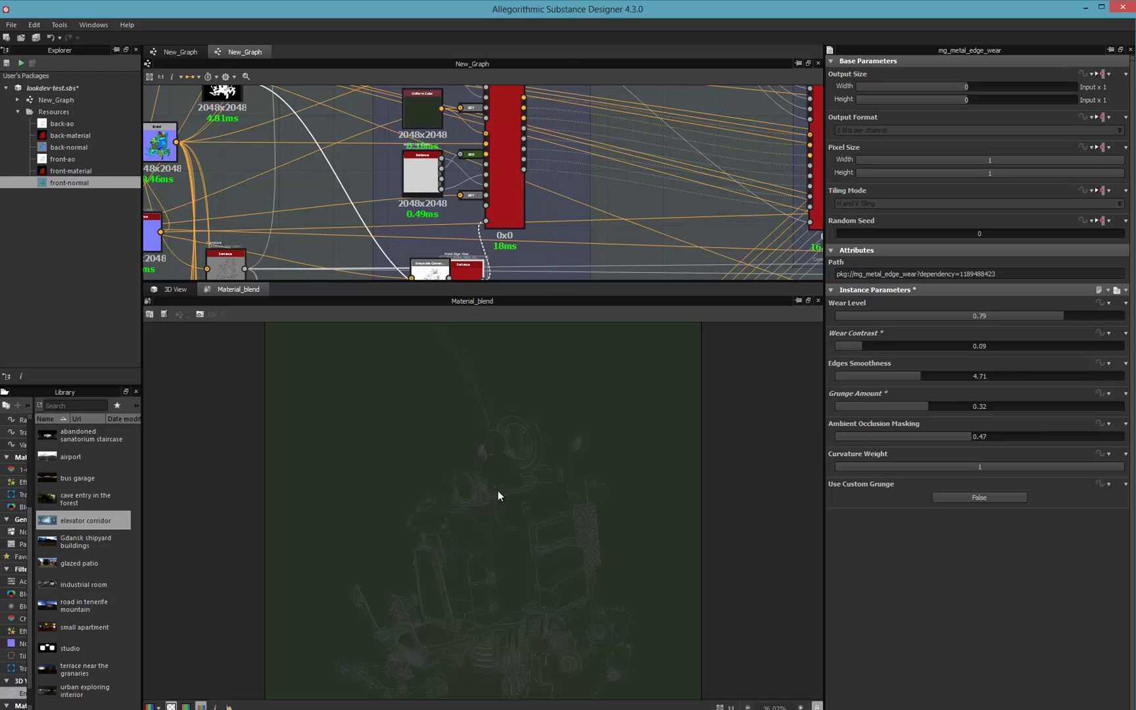
# - Show the base material blend on the 3D model, try an edge wear Grunge Amount of 0.79 and set it to 0.28
pyautogui.click(174, 291)
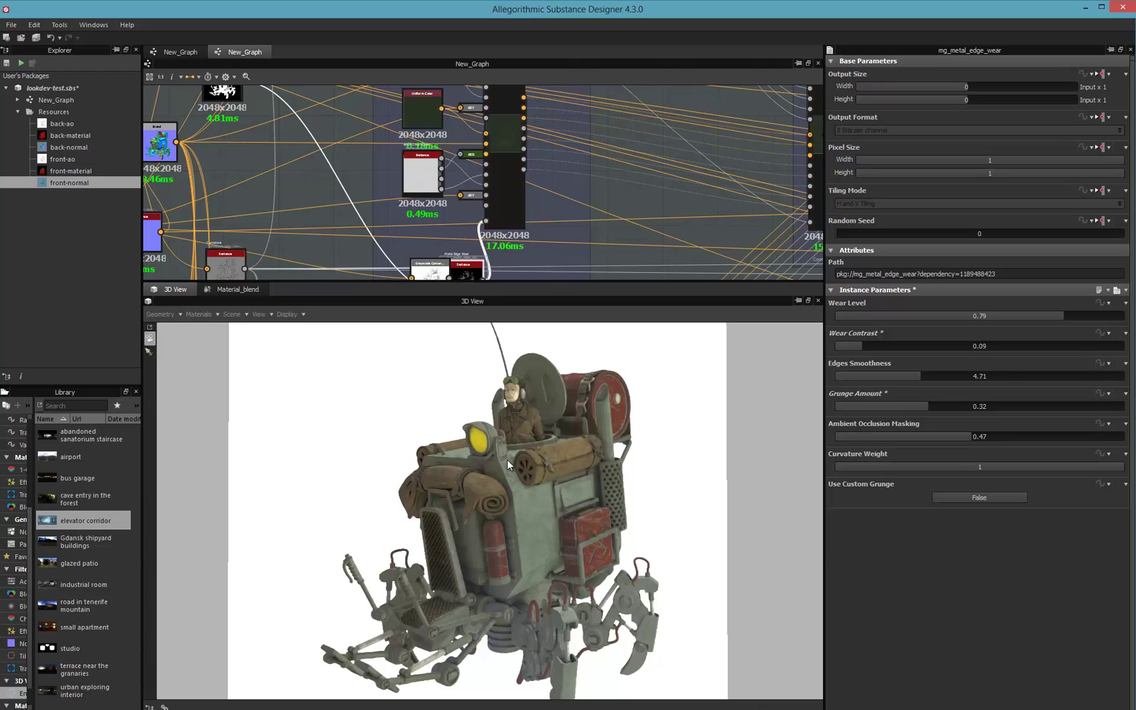
pyautogui.moveTo(509, 143); pyautogui.dragTo(527, 555, button='middle')
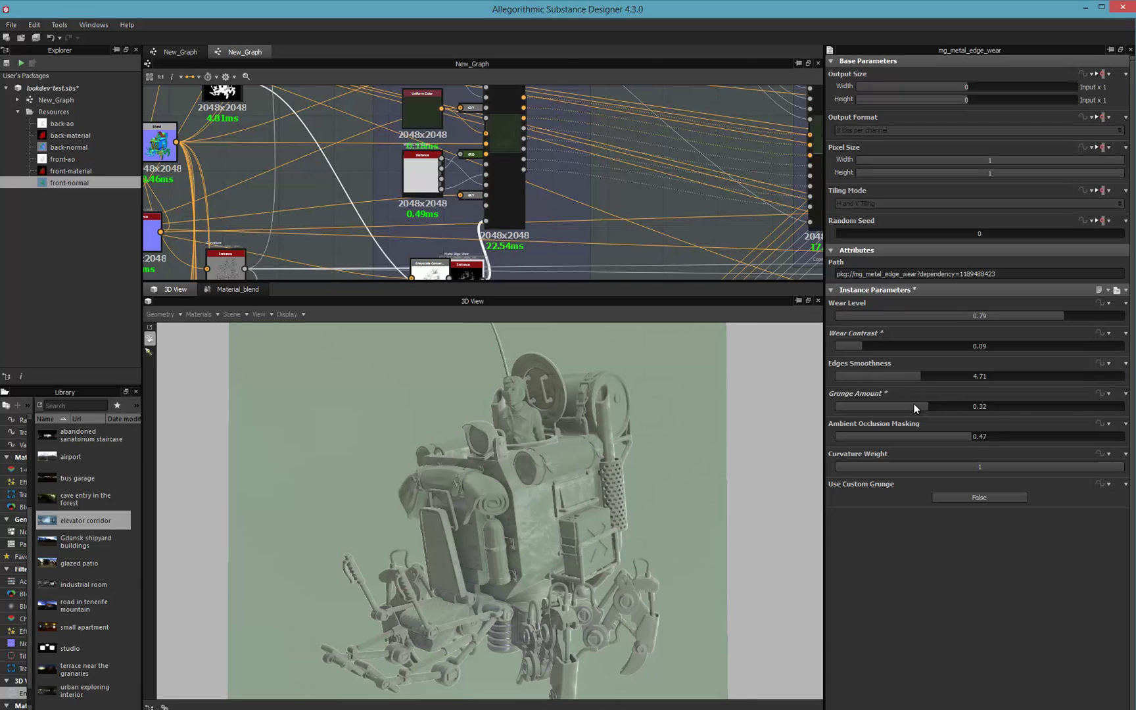
pyautogui.moveTo(914, 404); pyautogui.dragTo(1065, 405)
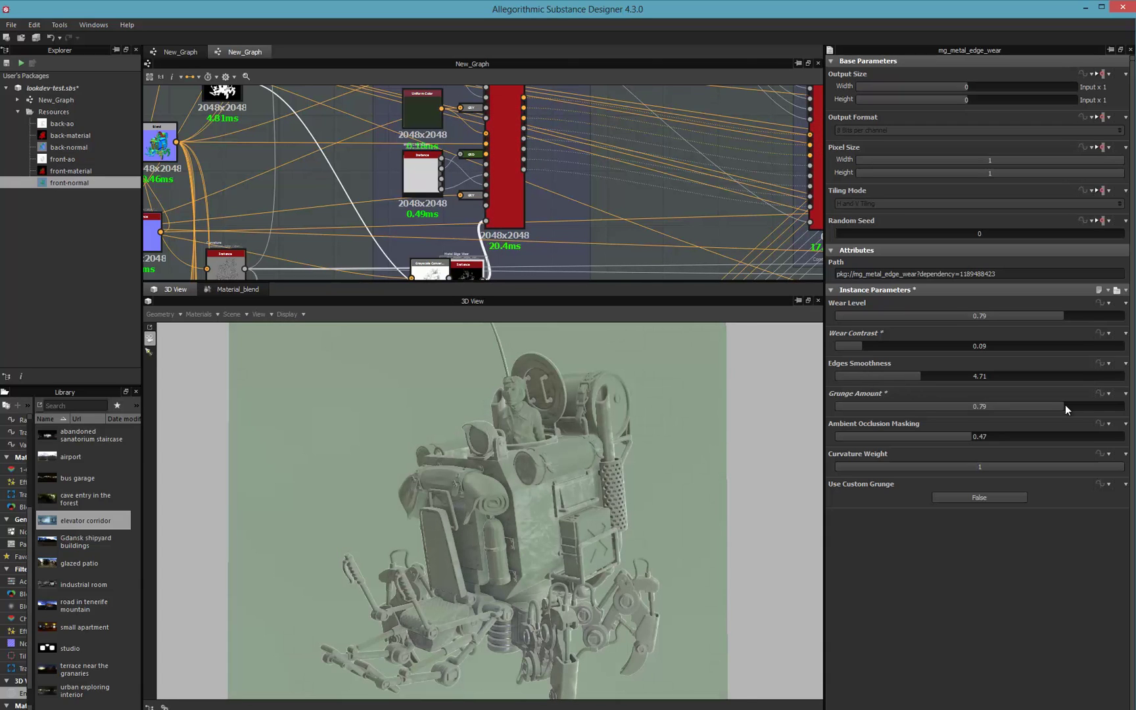
pyautogui.moveTo(1065, 405); pyautogui.dragTo(915, 409)
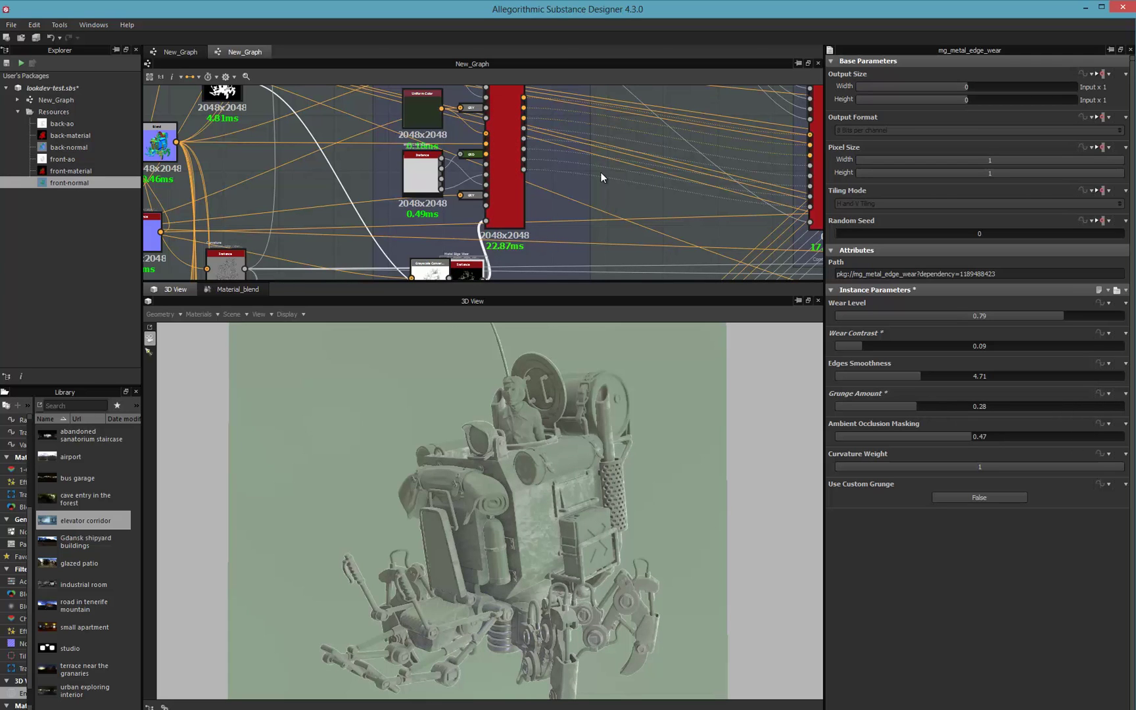
# - Preview the mg_dirt node feeding the dirt2 material blend and set its Grunge Amount to 0.65
pyautogui.moveTo(601, 176); pyautogui.dragTo(263, 240, button='middle')
pyautogui.moveTo(690, 213); pyautogui.dragTo(358, 203, button='middle')
pyautogui.moveTo(632, 165); pyautogui.dragTo(283, 134, button='middle')
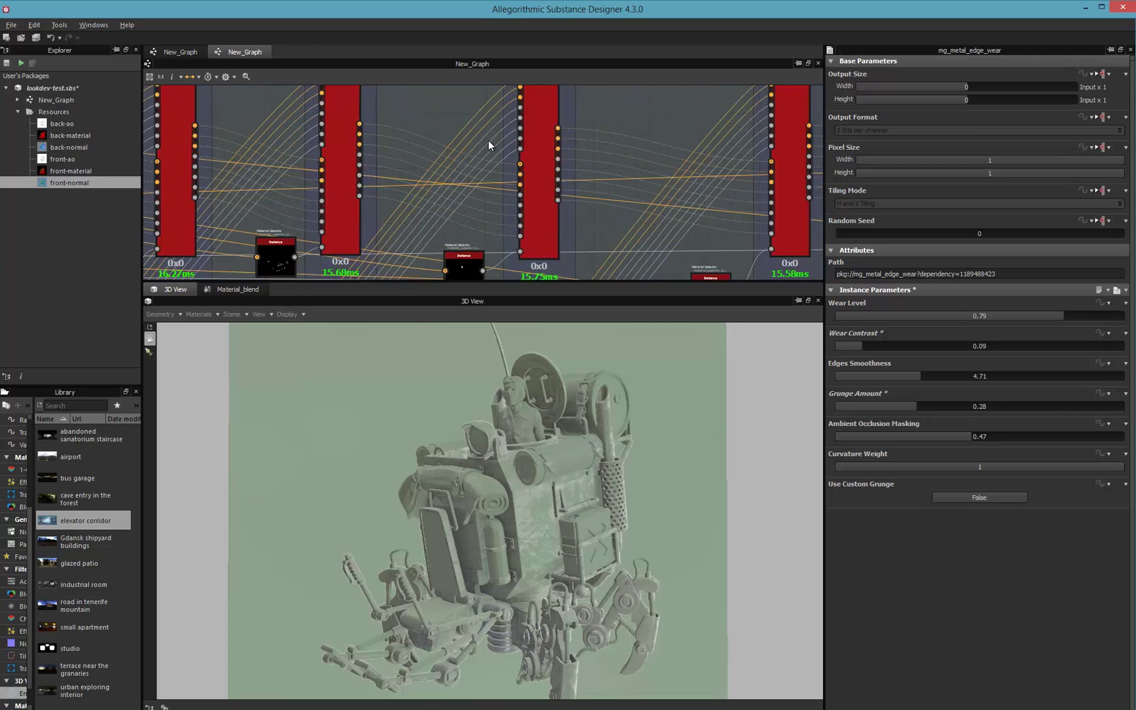
pyautogui.moveTo(713, 154); pyautogui.dragTo(383, 216, button='middle')
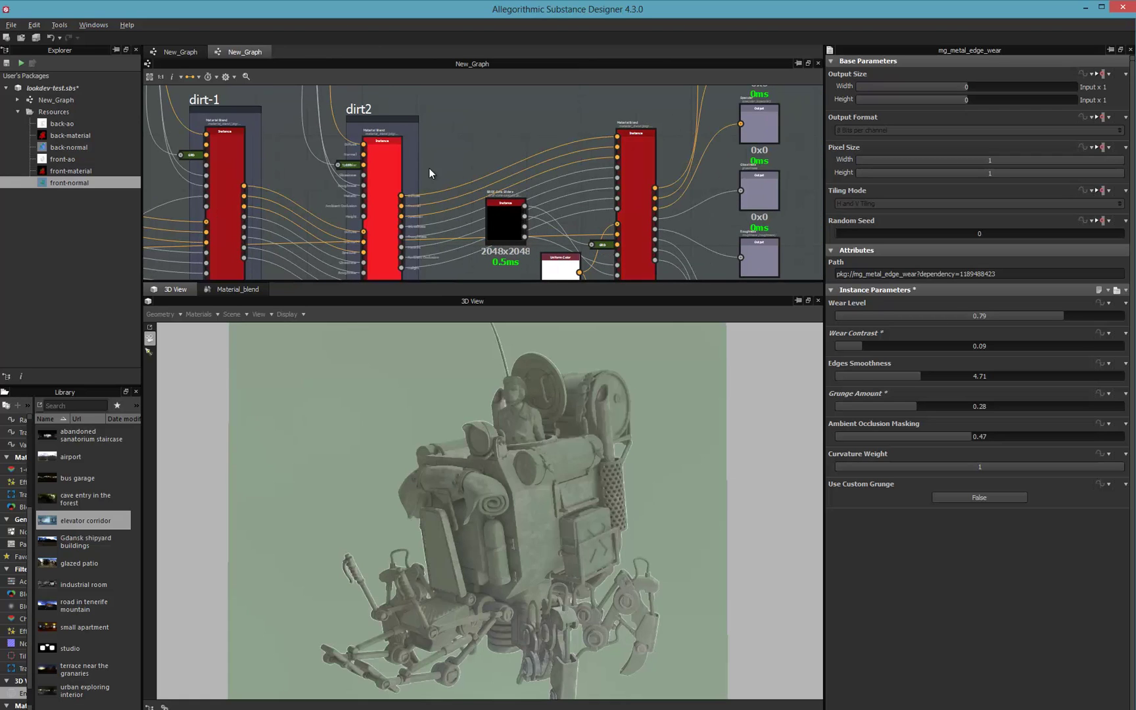
pyautogui.moveTo(325, 203); pyautogui.dragTo(410, 133, button='middle')
pyautogui.moveTo(388, 250); pyautogui.dragTo(462, 154, button='middle')
pyautogui.doubleClick(443, 199)
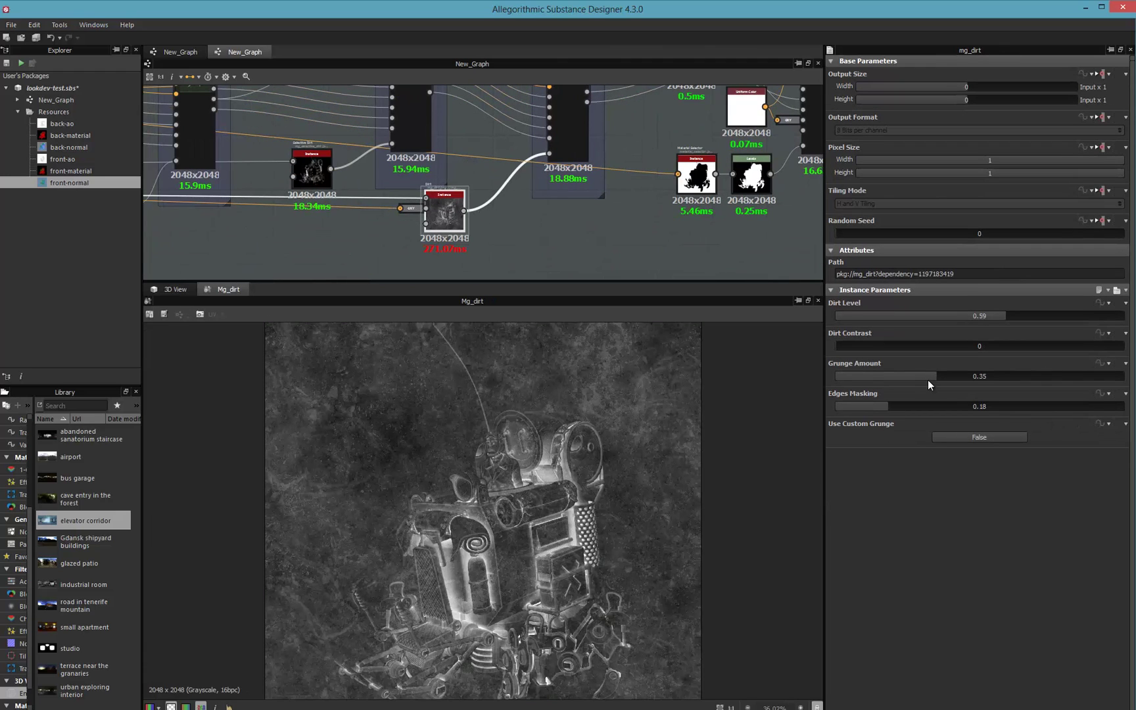
pyautogui.moveTo(928, 379); pyautogui.dragTo(1022, 375)
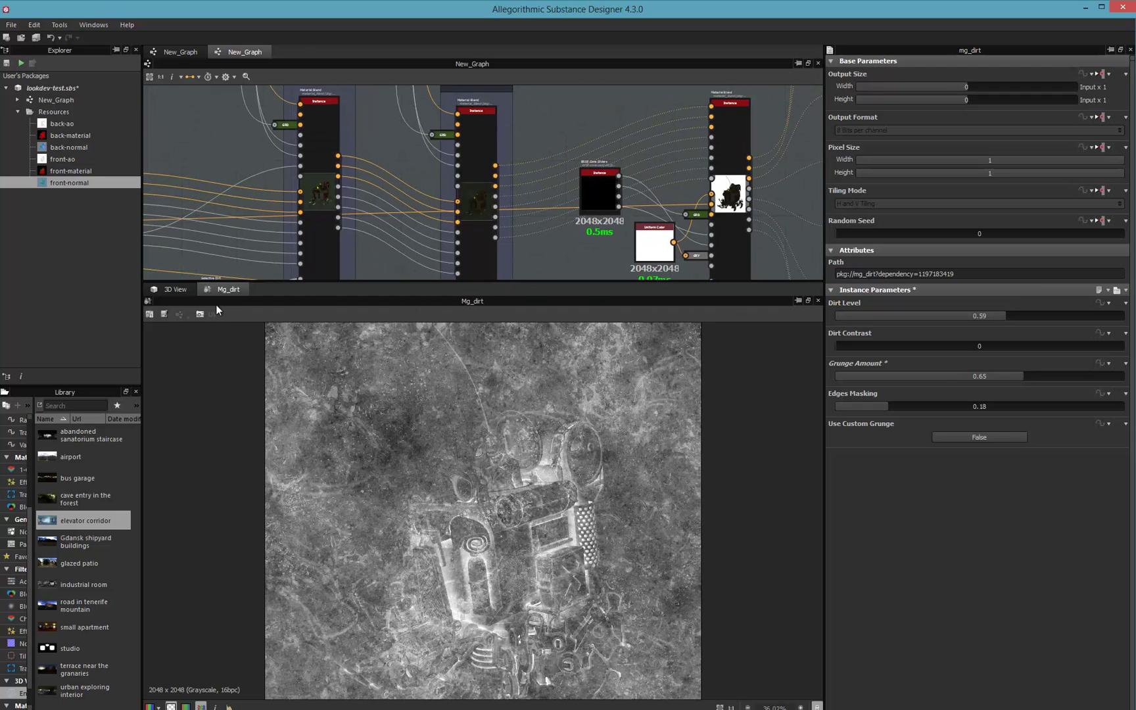
# - Check the dirt on the walker in the 3D view while lowering its Grunge Amount to 0.29, and settle on 0.38
pyautogui.click(175, 290)
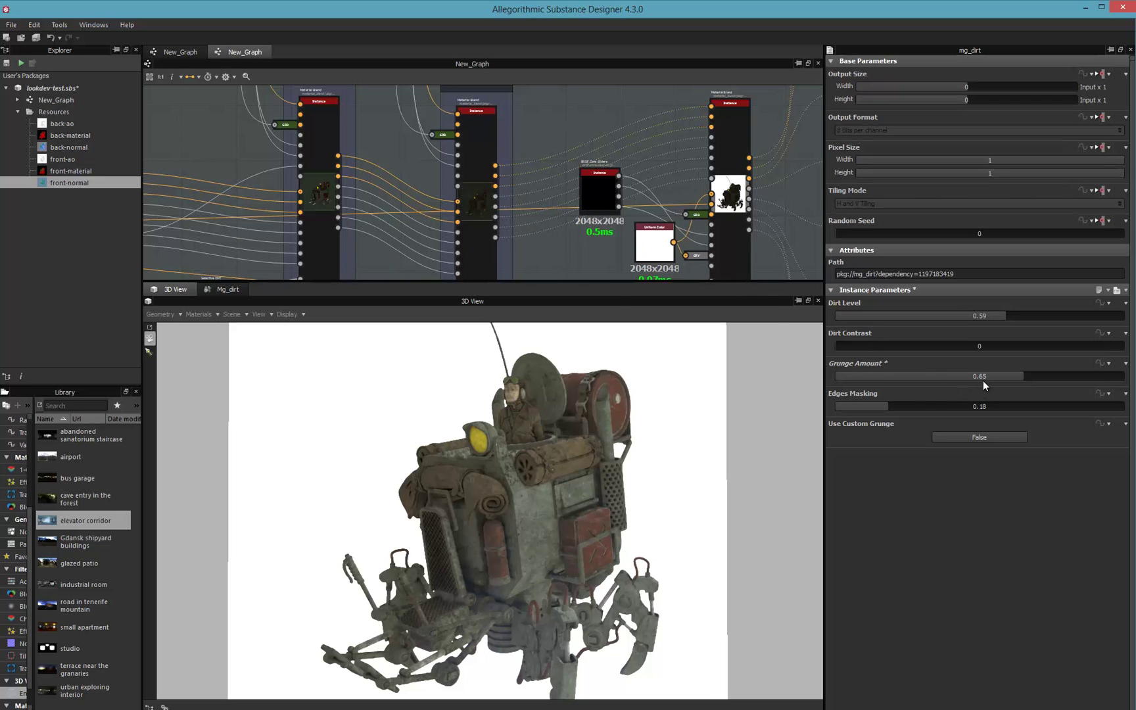
pyautogui.moveTo(982, 381); pyautogui.dragTo(920, 376)
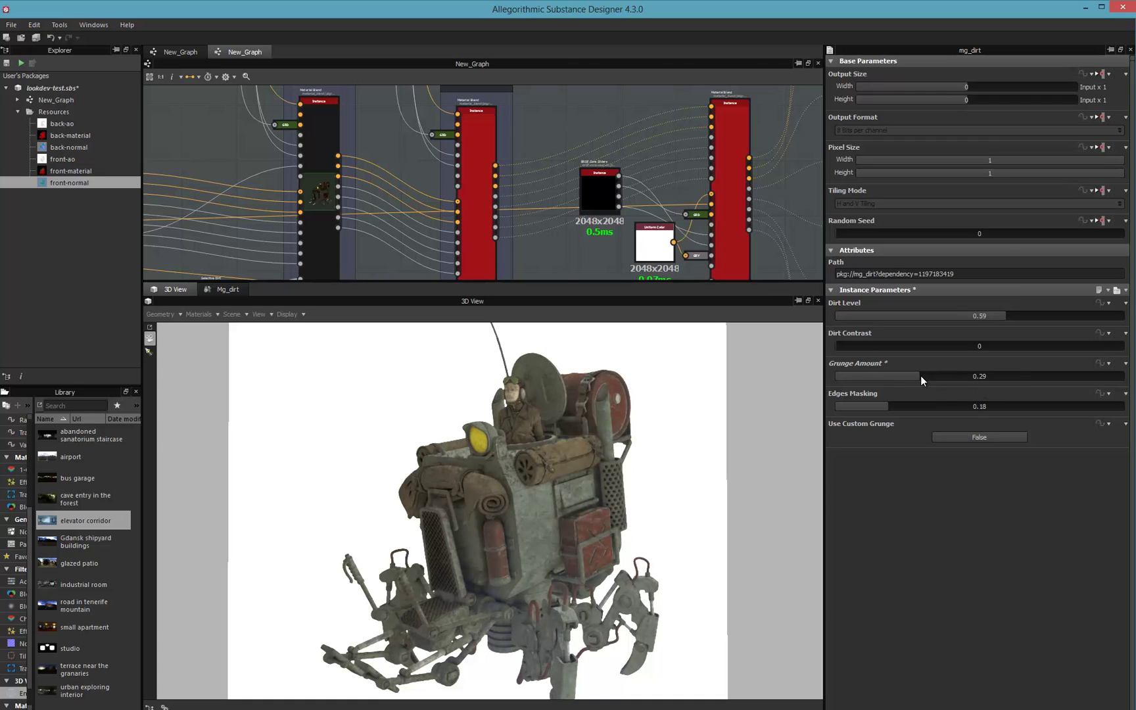
pyautogui.moveTo(922, 379); pyautogui.dragTo(948, 376)
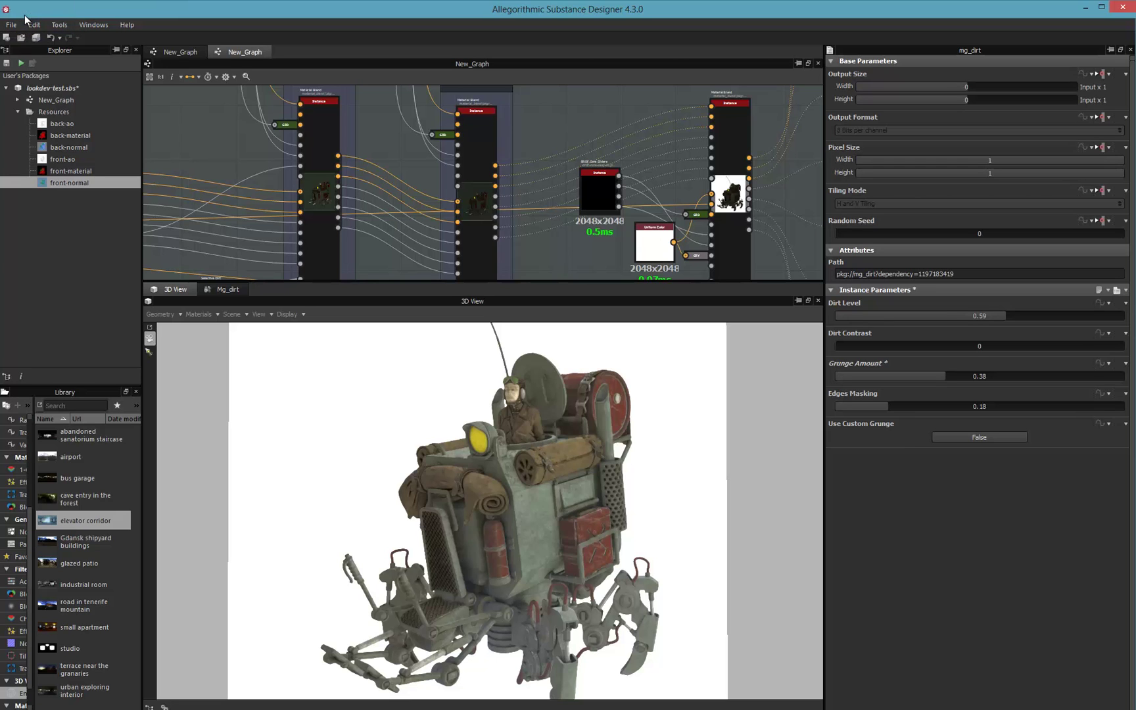
# - Change the base material's Uniform Color to orange-yellow, RGB 199, 129, 0, and view the walker in 3D
pyautogui.scroll(5, 533, 146)
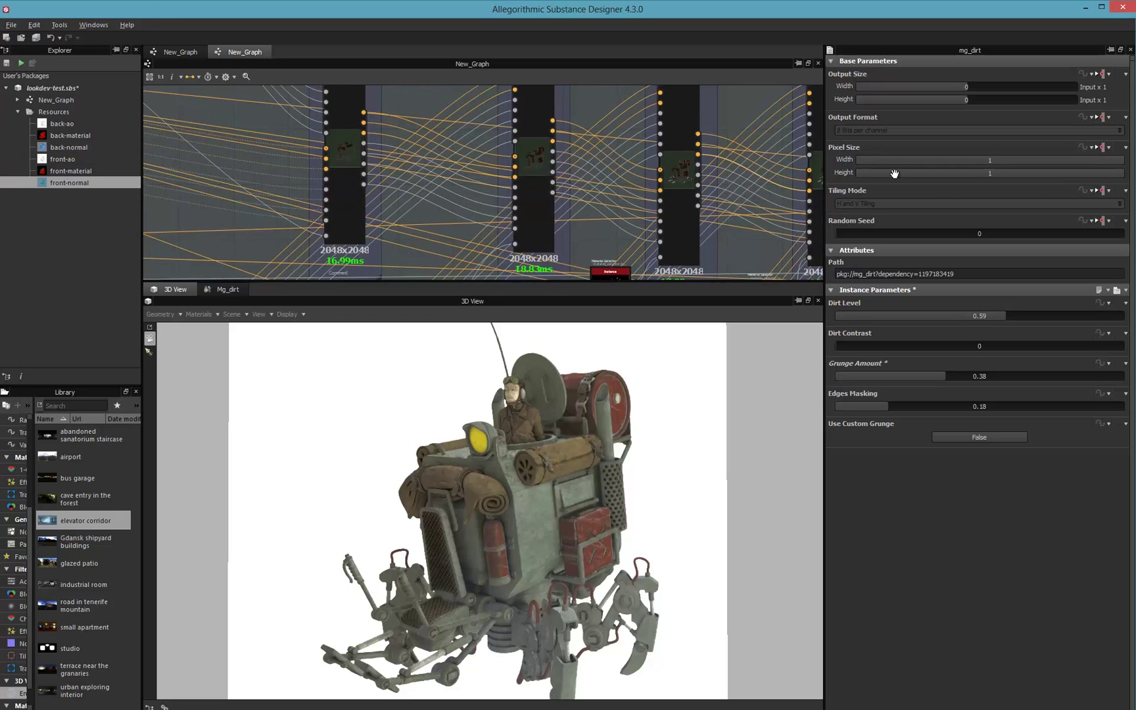
pyautogui.scroll(-5, 441, 177)
pyautogui.scroll(2, 332, 204)
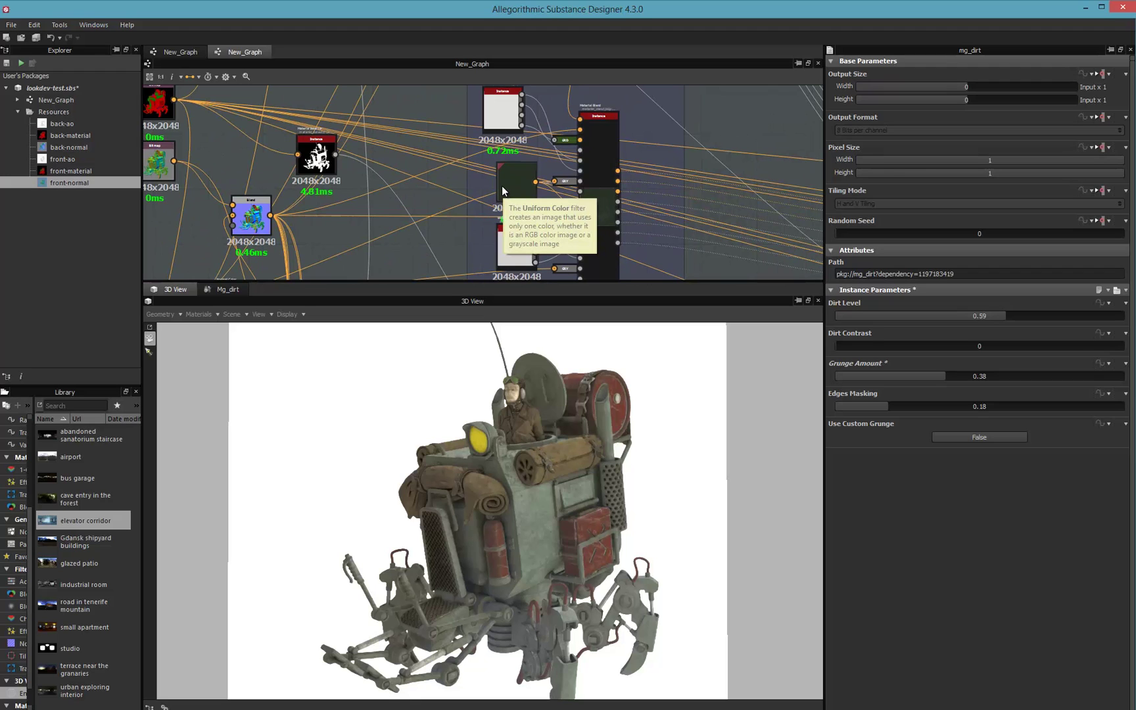
pyautogui.doubleClick(520, 191)
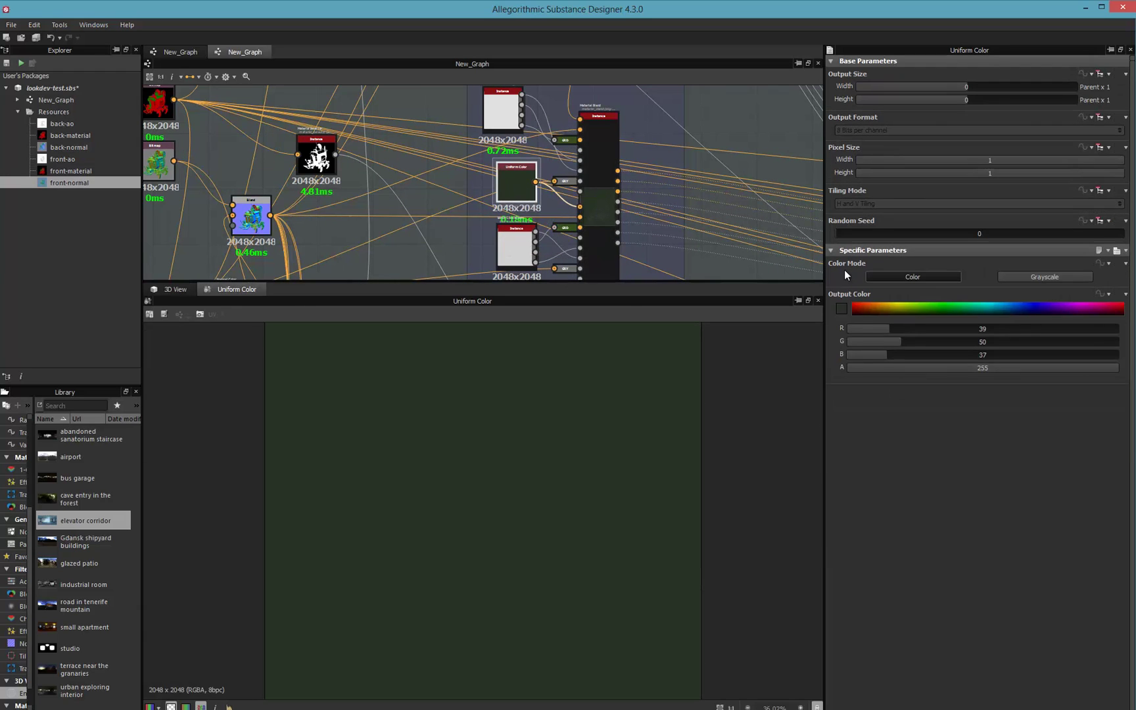
pyautogui.click(879, 309)
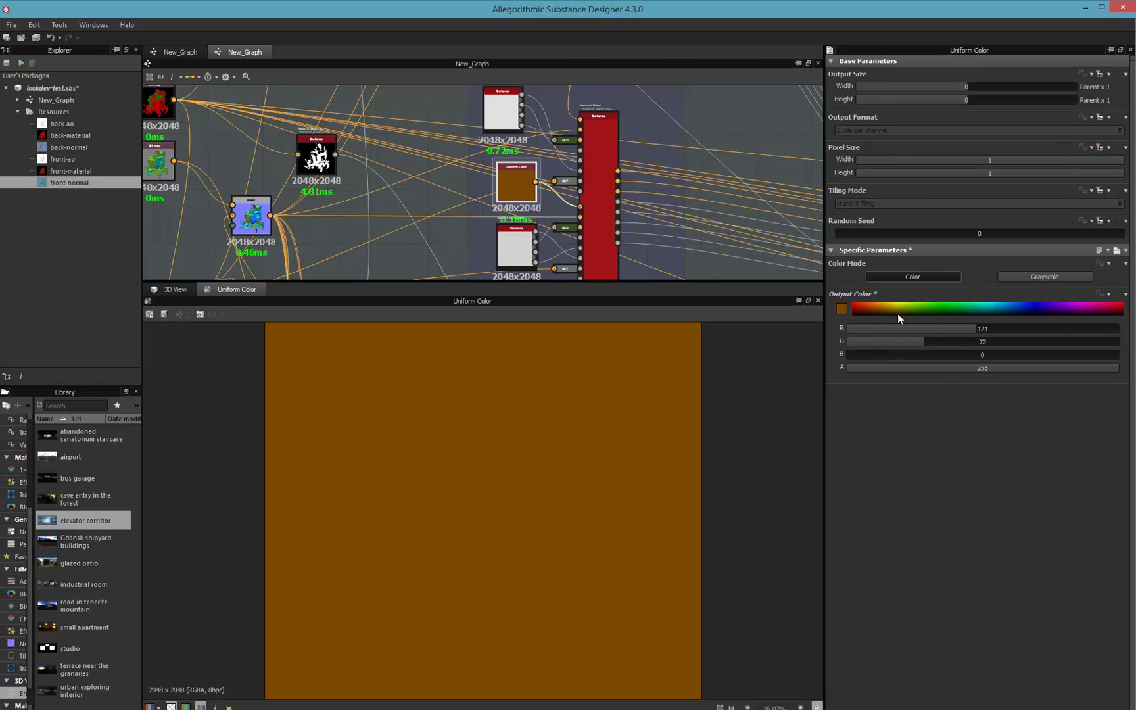
pyautogui.click(882, 305)
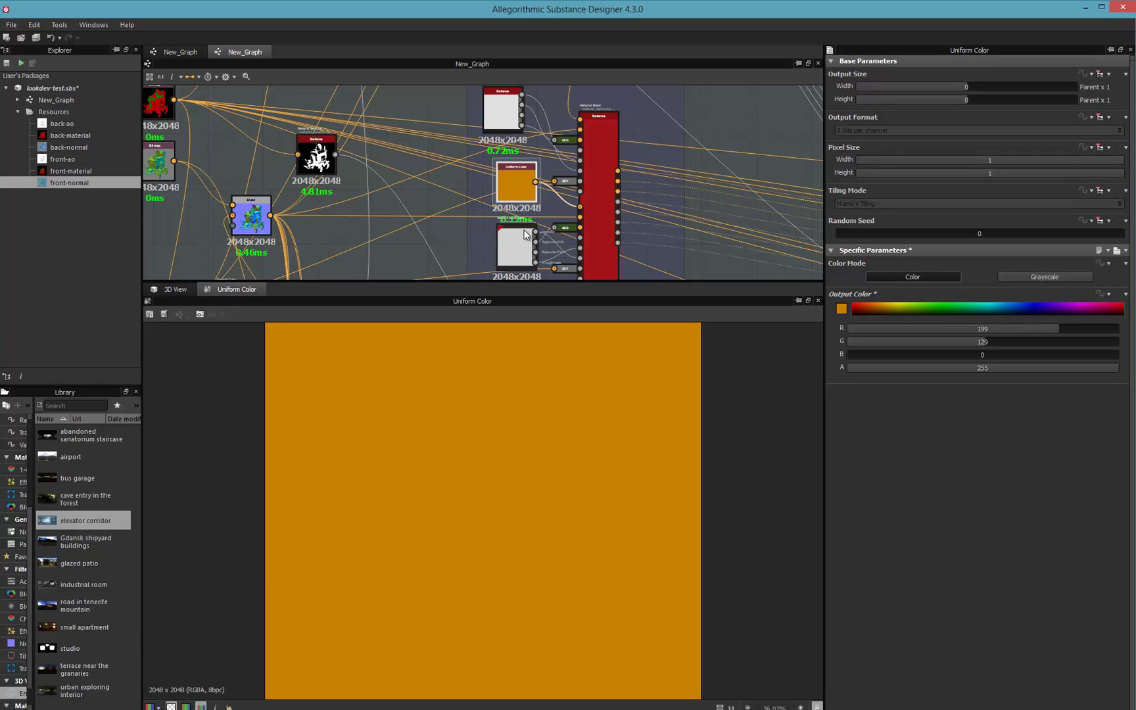
pyautogui.click(180, 289)
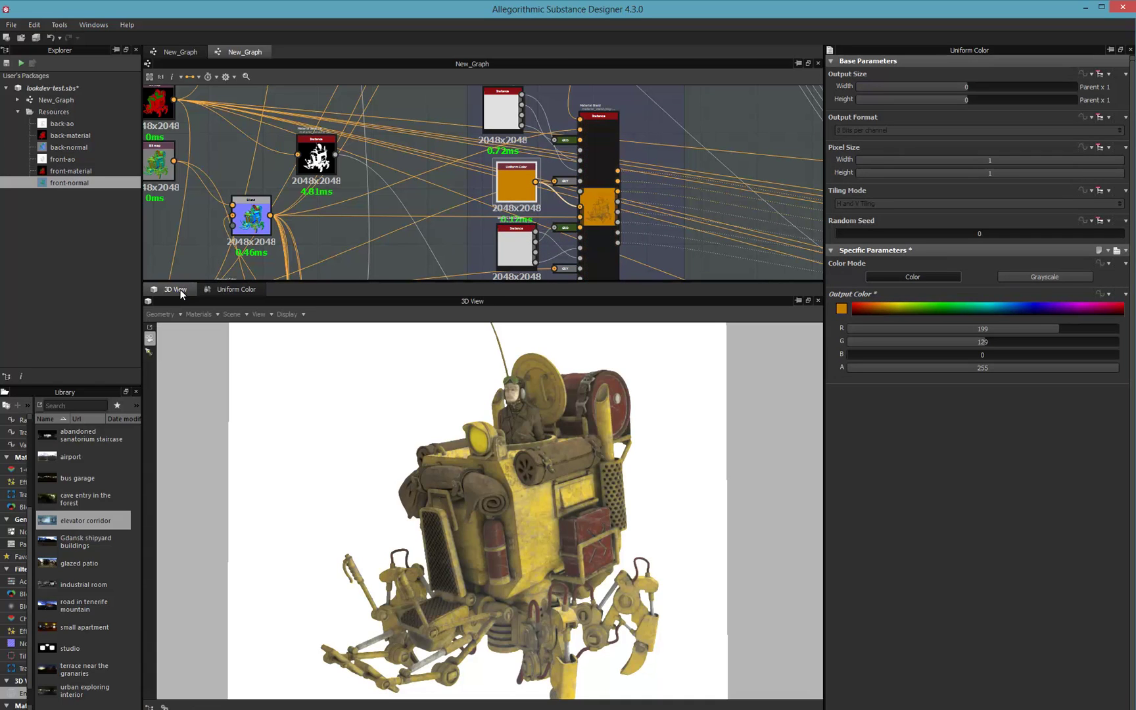
# - Try an orange Uniform Color of RGB 226, 84, 1 on the base material
pyautogui.click(842, 309)
pyautogui.click(951, 526)
pyautogui.moveTo(951, 526); pyautogui.dragTo(963, 568)
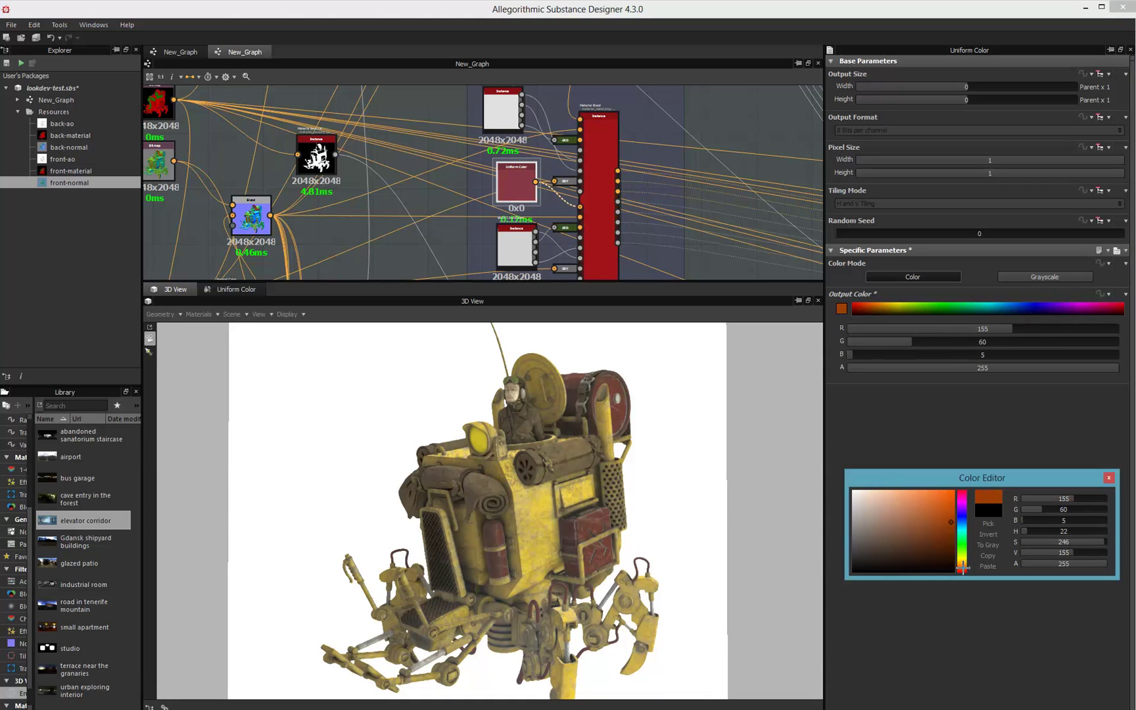
pyautogui.click(953, 499)
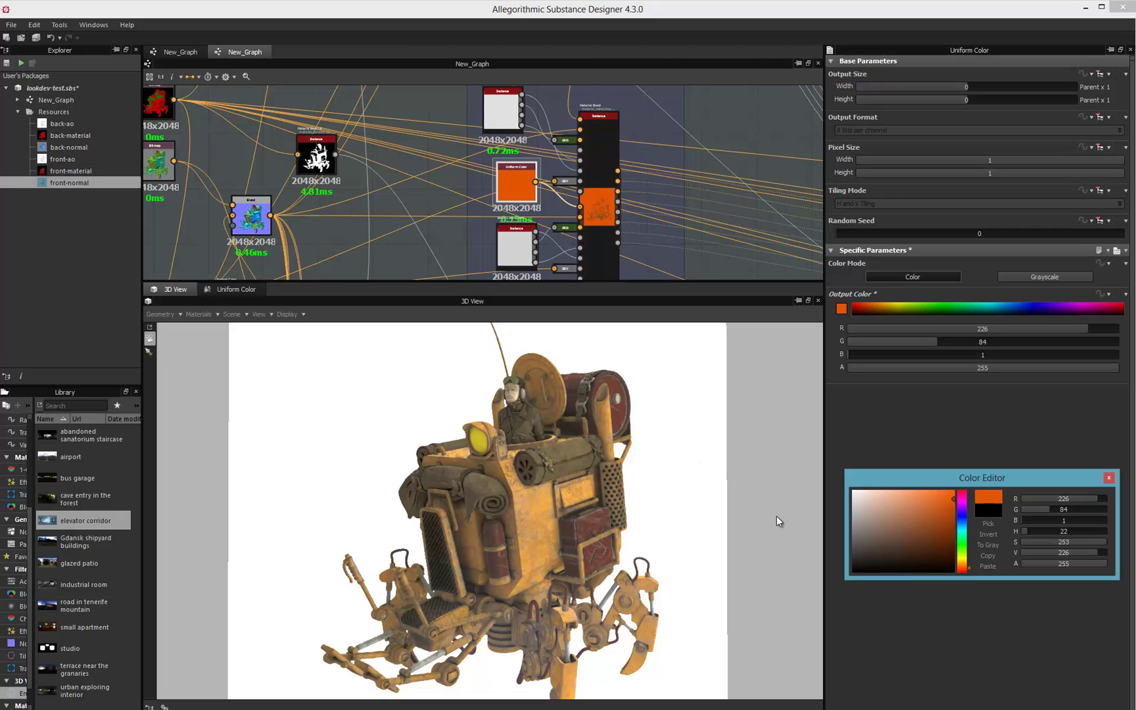
# - Recolor the base material's Uniform Color through blue to a dark green, RGB 28, 45, 28
pyautogui.click(962, 528)
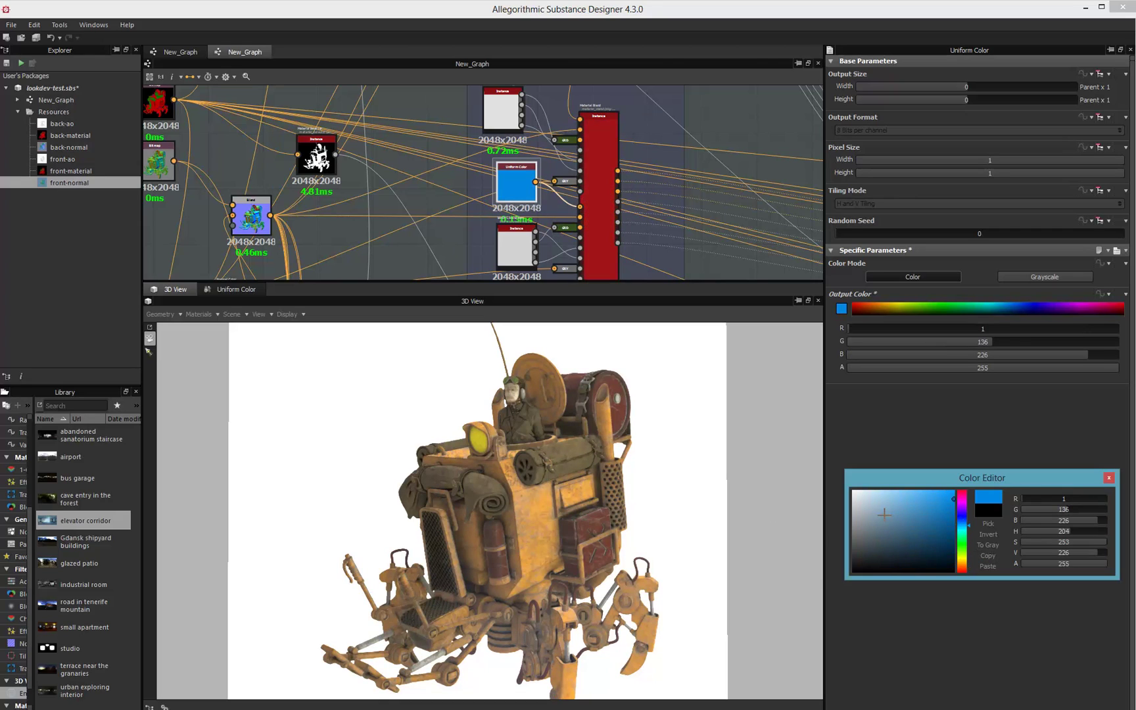
pyautogui.click(877, 512)
pyautogui.moveTo(962, 532); pyautogui.dragTo(962, 545)
pyautogui.click(900, 546)
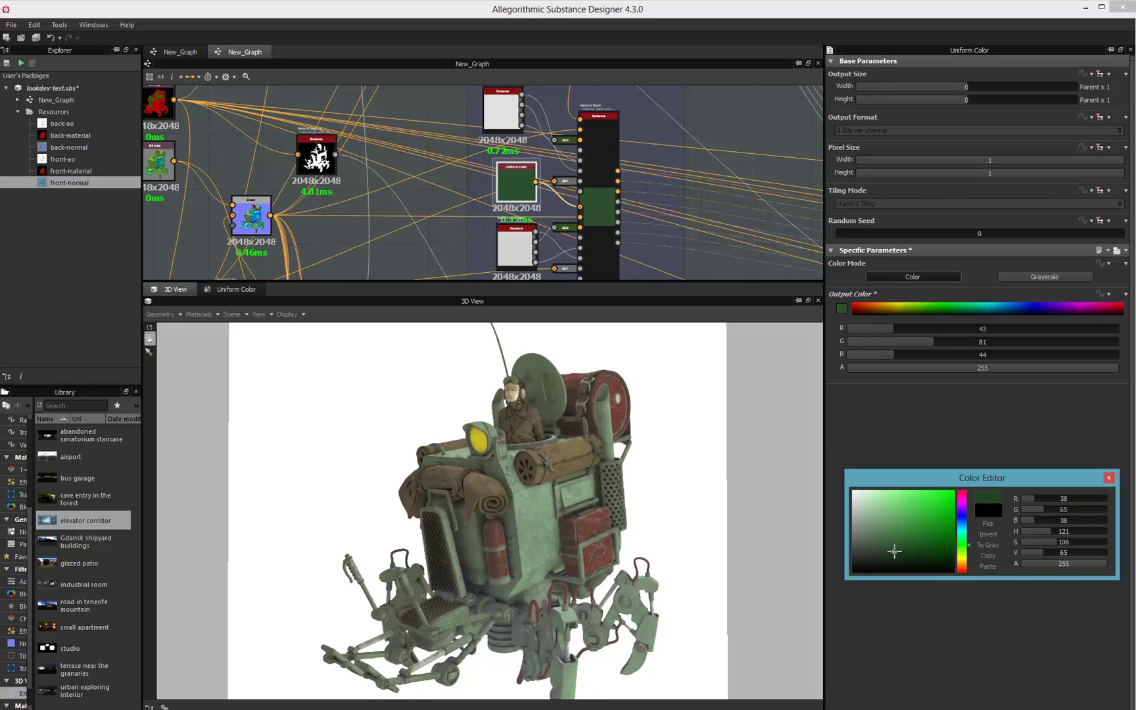
pyautogui.click(892, 557)
# - Preview the base material blend's green output and check the walker in the 3D view
pyautogui.rightClick(603, 212)
pyautogui.doubleClick(600, 194)
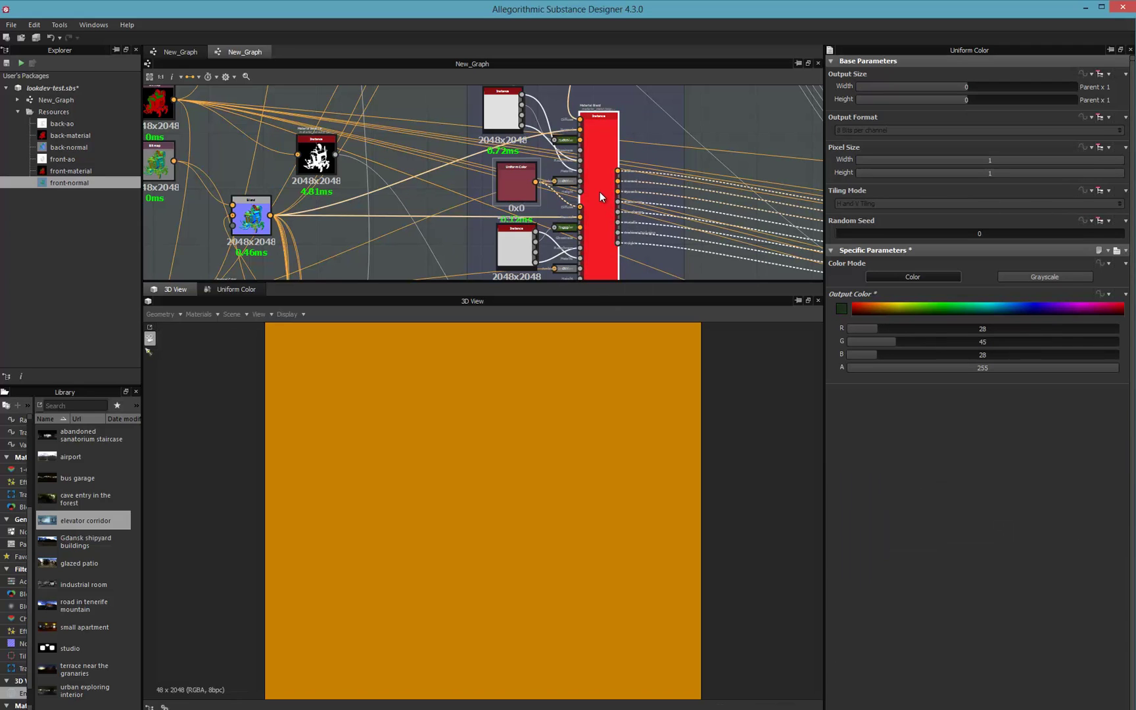
pyautogui.rightClick(603, 365)
pyautogui.click(179, 289)
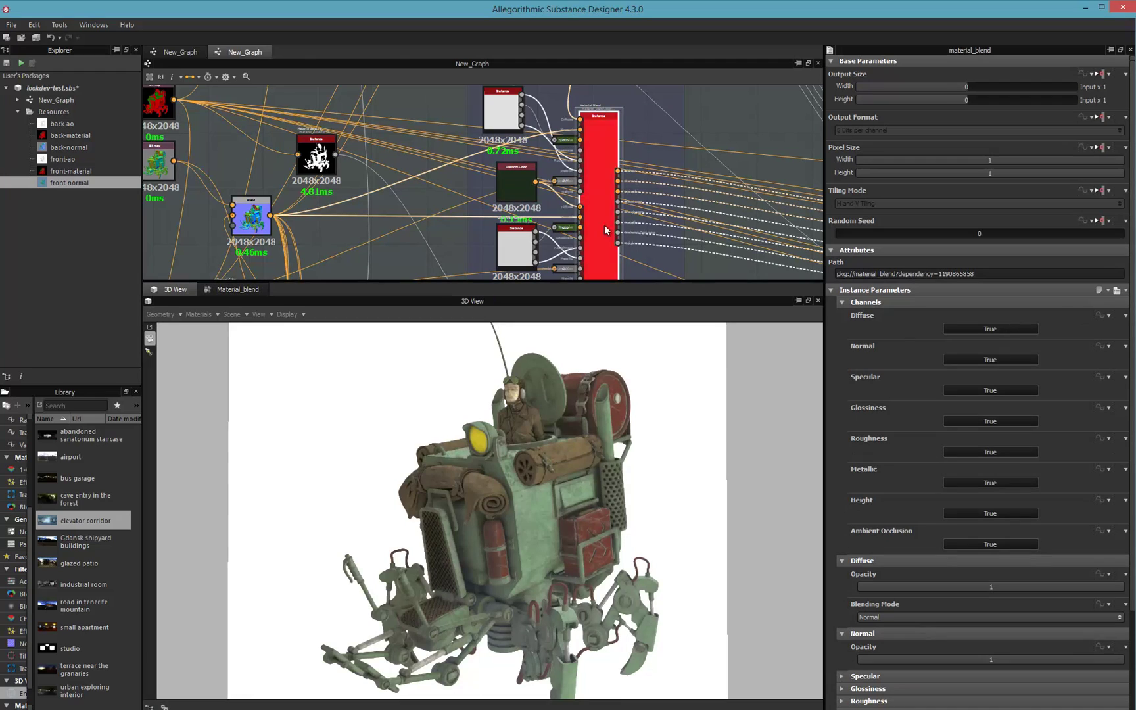
pyautogui.moveTo(595, 213); pyautogui.dragTo(531, 539)
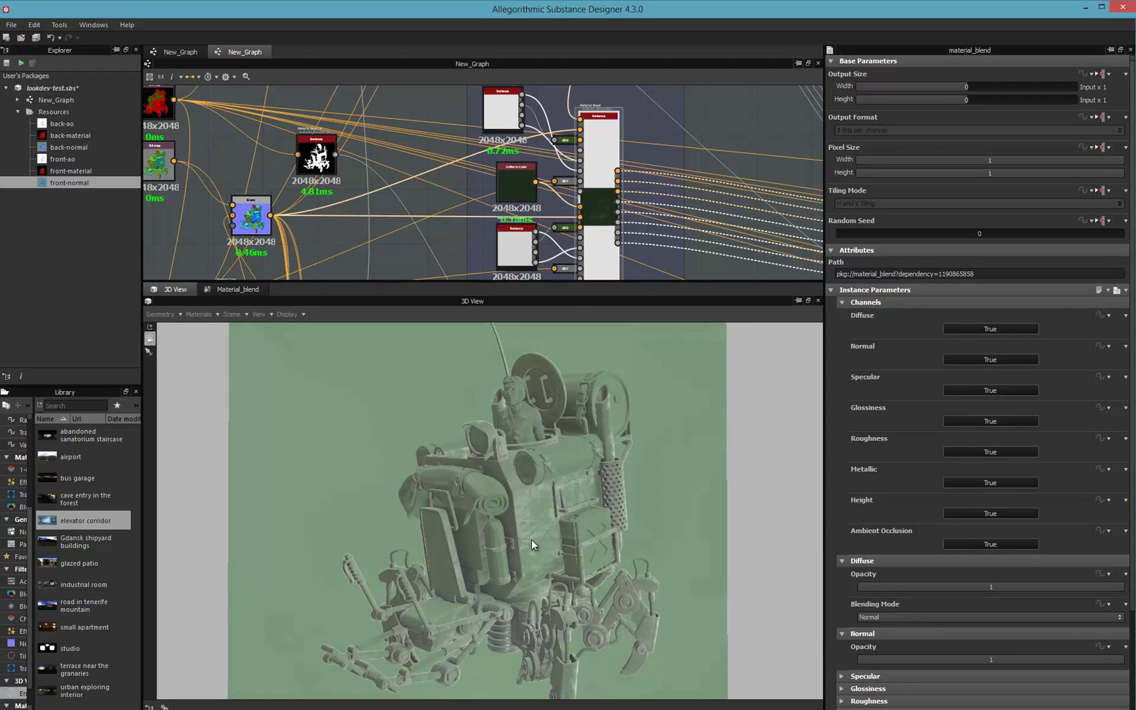
pyautogui.doubleClick(507, 181)
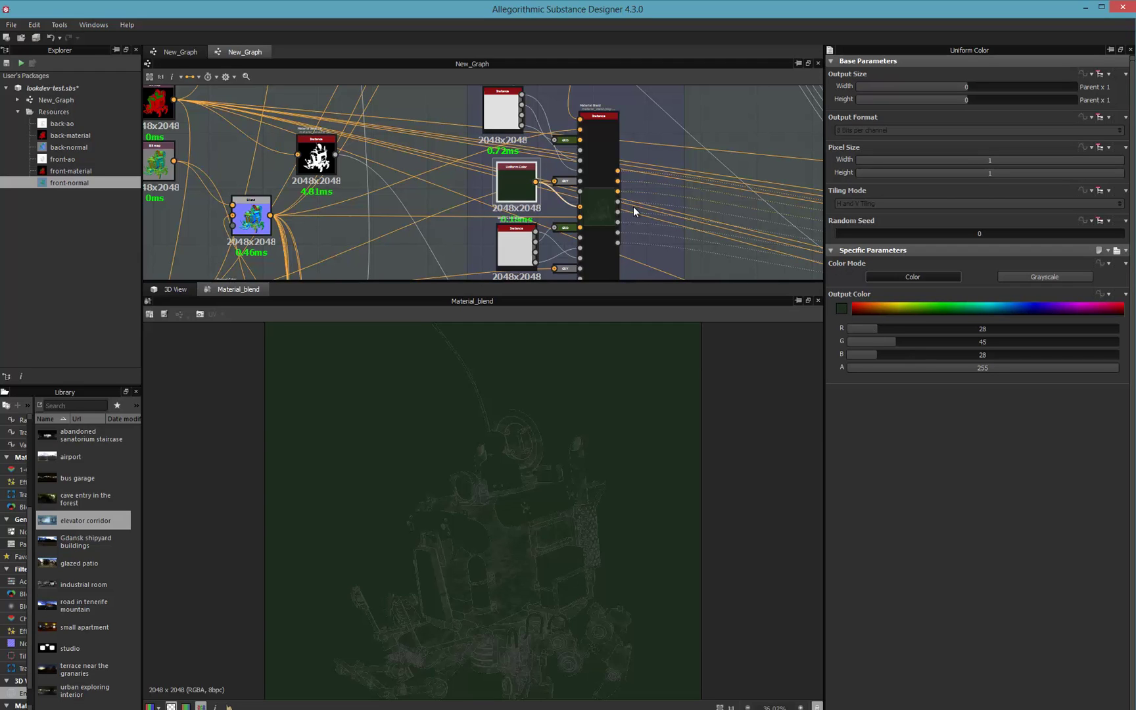
pyautogui.click(599, 202)
# - Darken the base material's Uniform Color to a grayish green, RGB 26, 34, 26, and show the walker in 3D
pyautogui.doubleClick(530, 192)
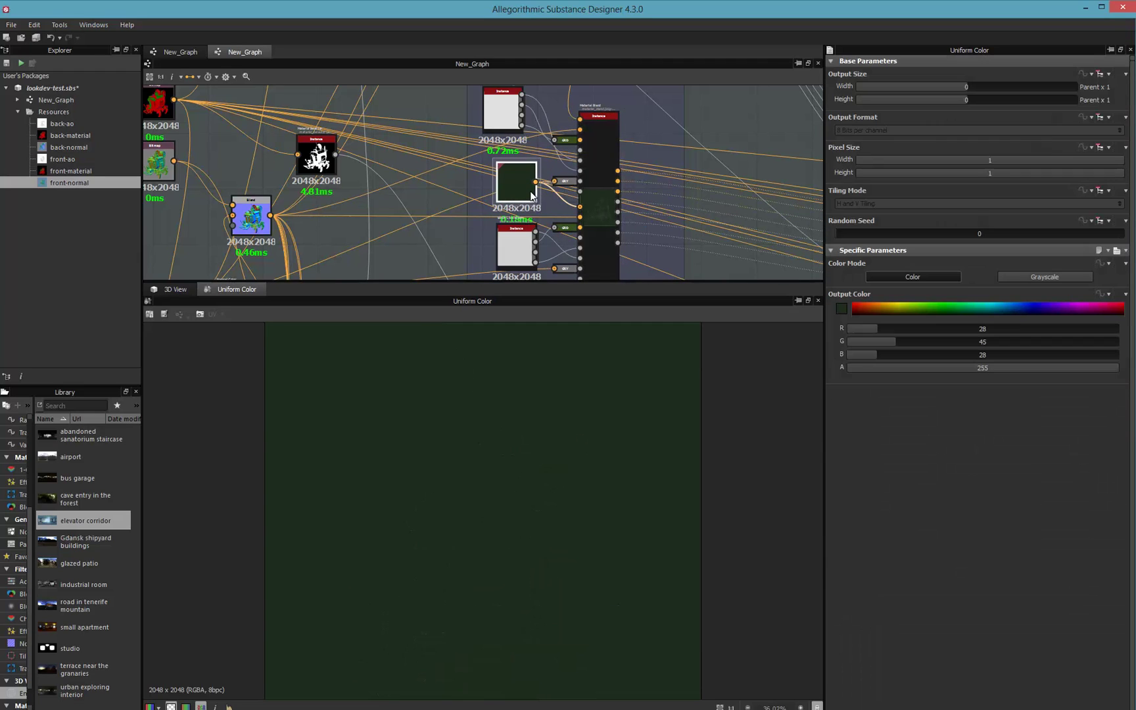
pyautogui.click(840, 307)
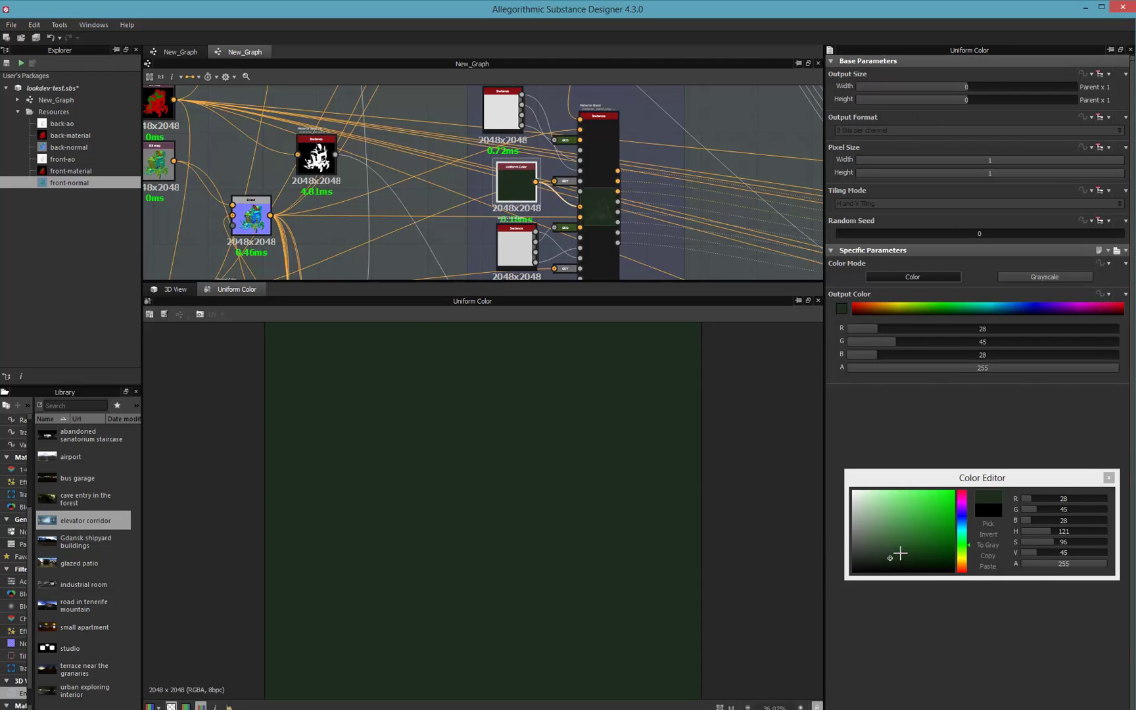
pyautogui.moveTo(901, 553); pyautogui.dragTo(875, 561)
pyautogui.click(172, 290)
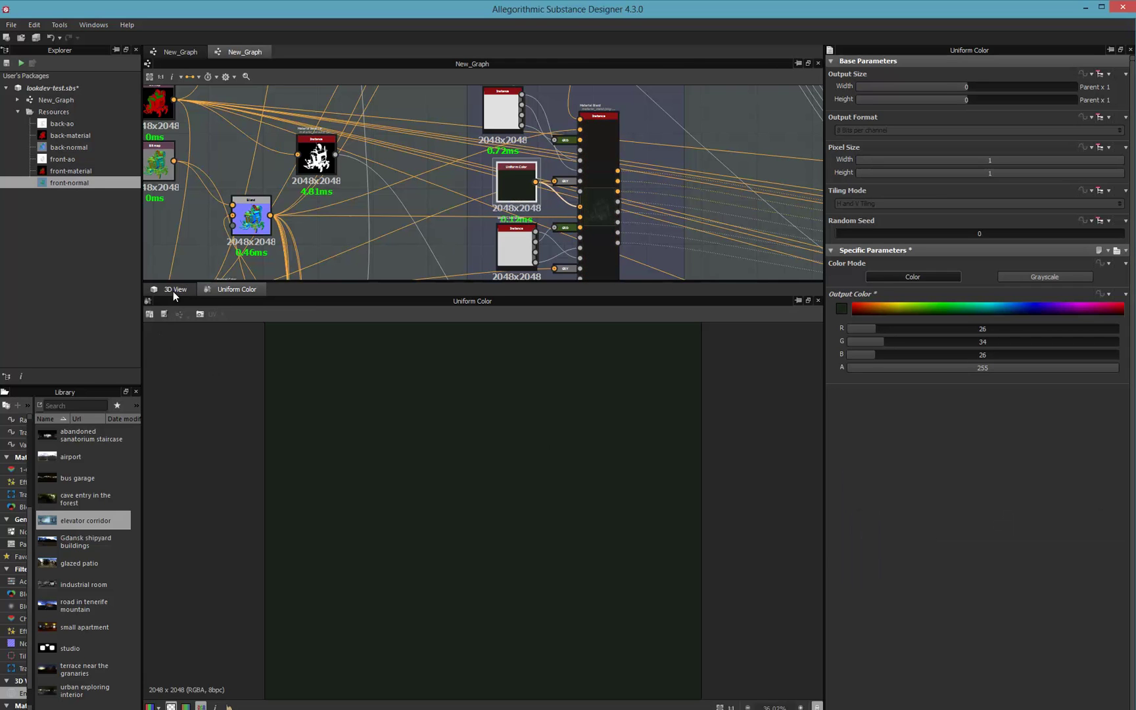
# - Try lighting the walker with the cave entry in the forest, industrial room and small apartment environments in turn
pyautogui.moveTo(608, 185); pyautogui.dragTo(462, 223, button='middle')
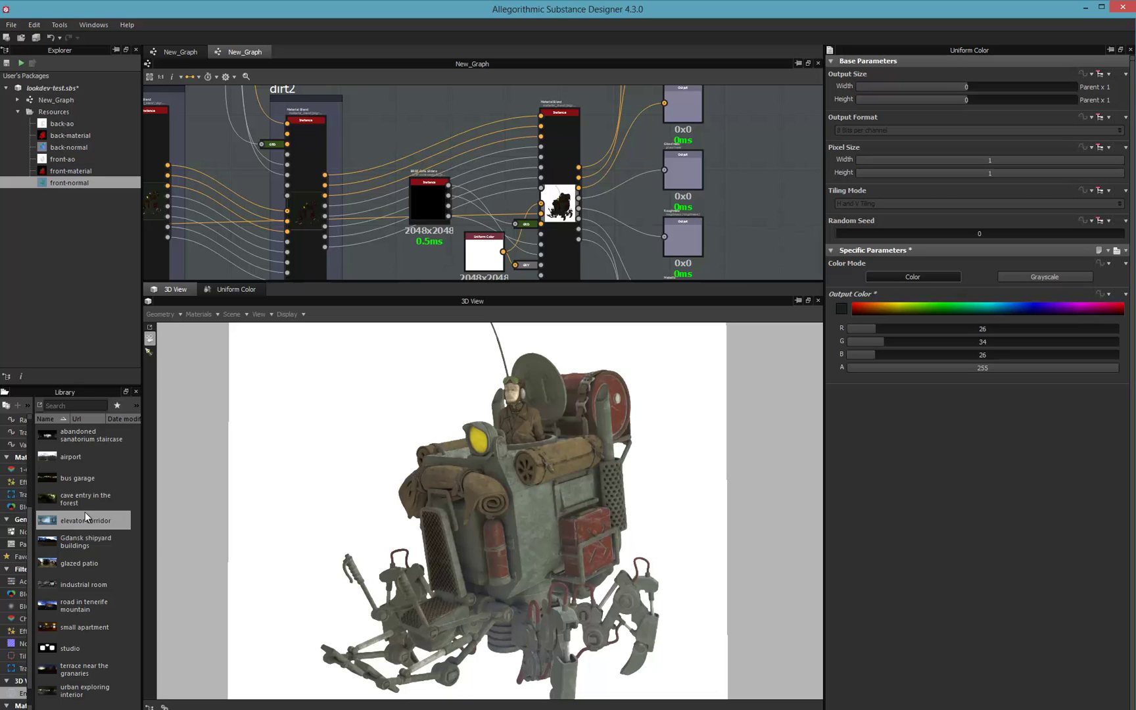
pyautogui.moveTo(85, 499); pyautogui.dragTo(533, 472)
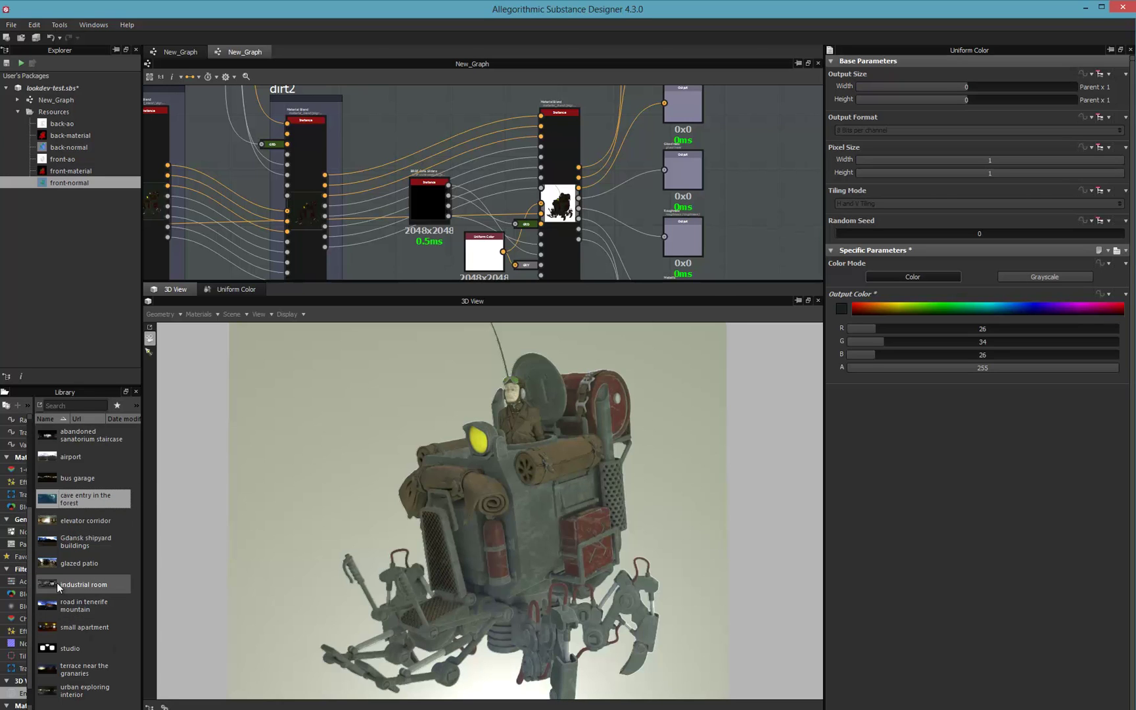
pyautogui.moveTo(59, 587); pyautogui.dragTo(483, 519)
pyautogui.doubleClick(64, 630)
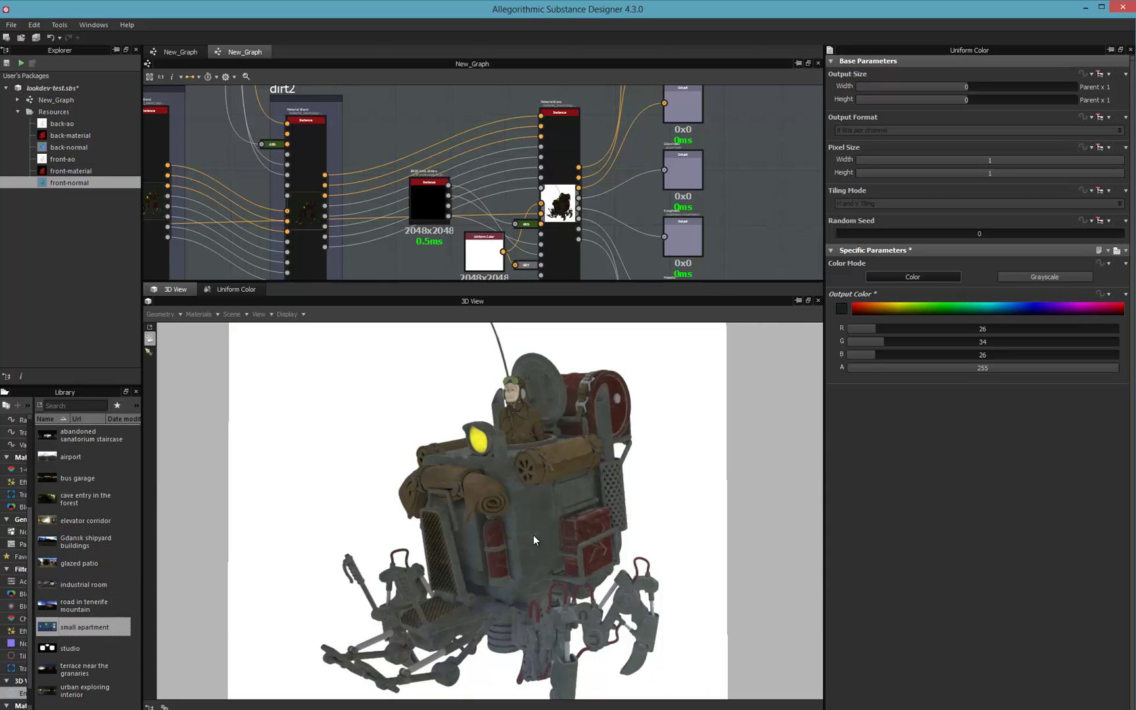
# - Try the terrace near the granaries, urban exploring interior, abandoned sanatorium staircase and bus garage environments on the walker
pyautogui.doubleClick(64, 670)
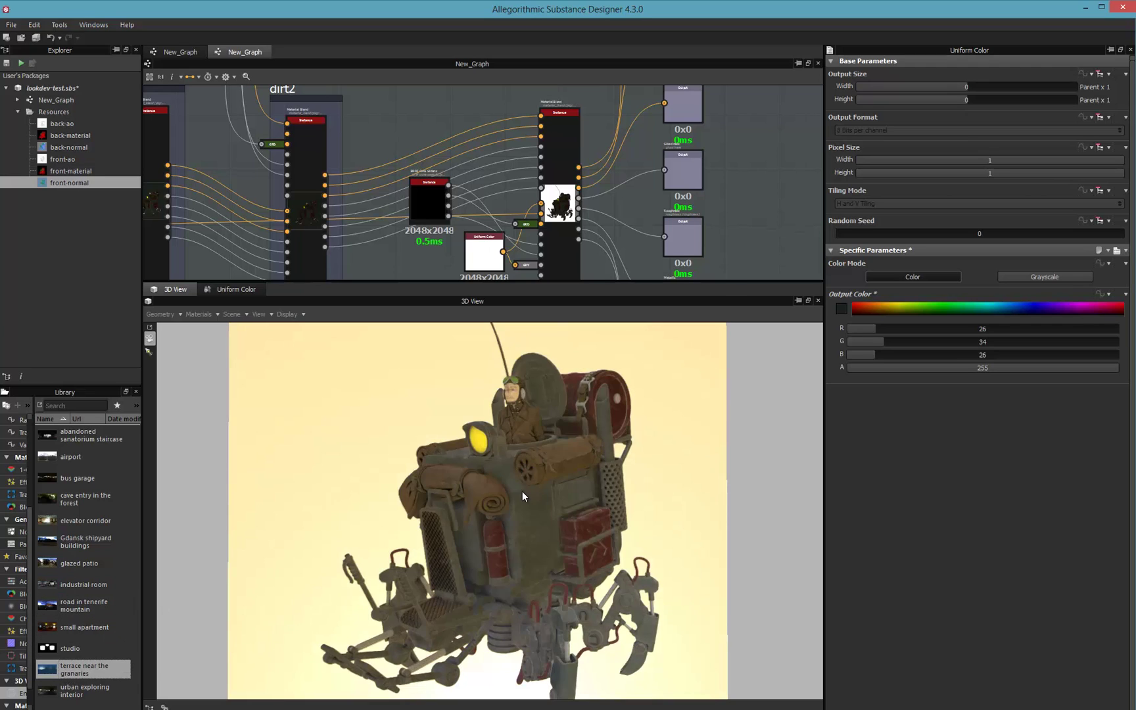
pyautogui.doubleClick(93, 691)
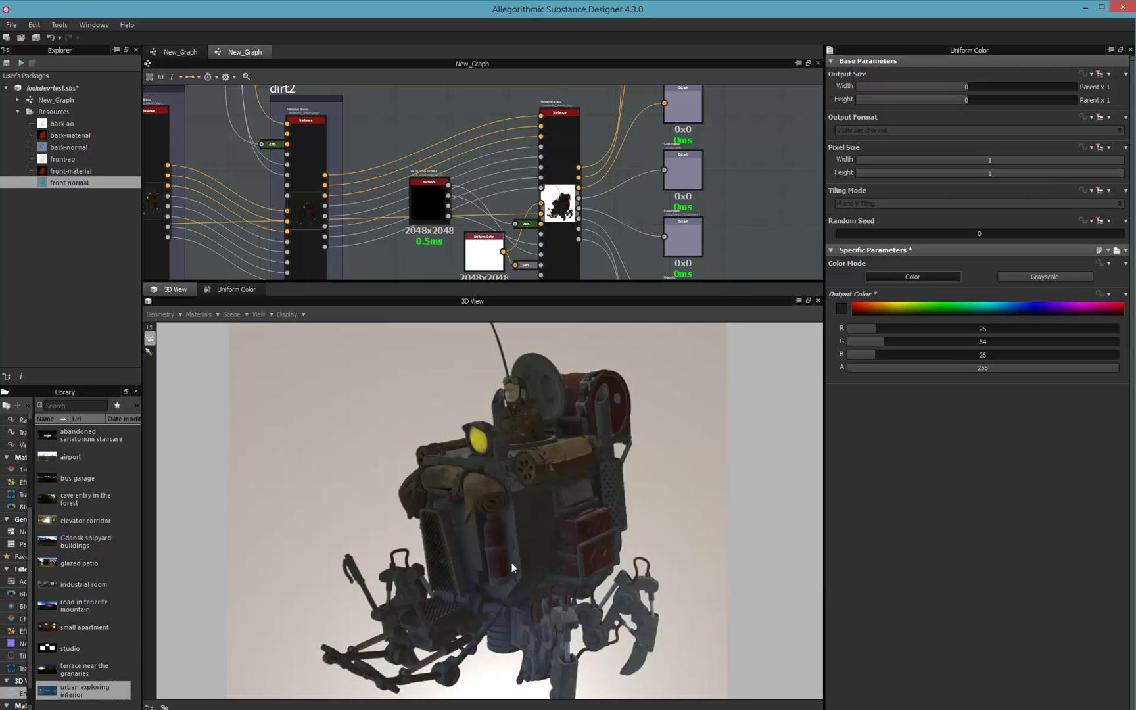
pyautogui.doubleClick(65, 435)
pyautogui.doubleClick(58, 478)
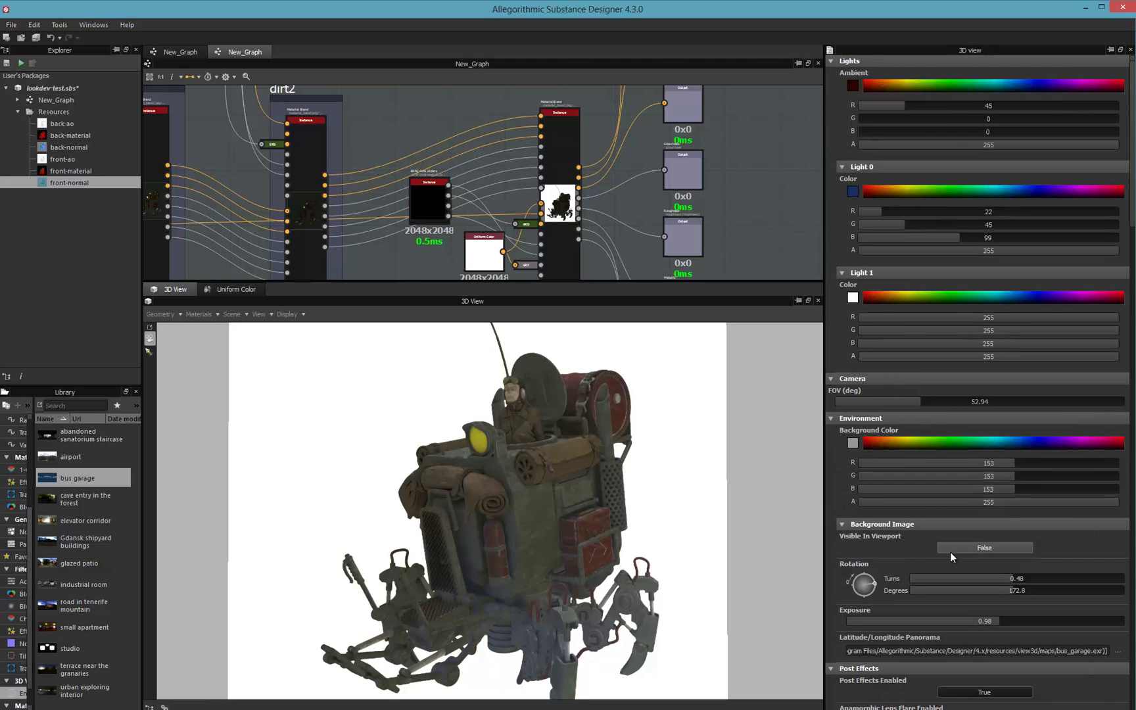
# - Set the background image's rotation to 0.71 turns and exposure to 0.47, using the industrial room environment
pyautogui.moveTo(1004, 580); pyautogui.dragTo(1062, 560)
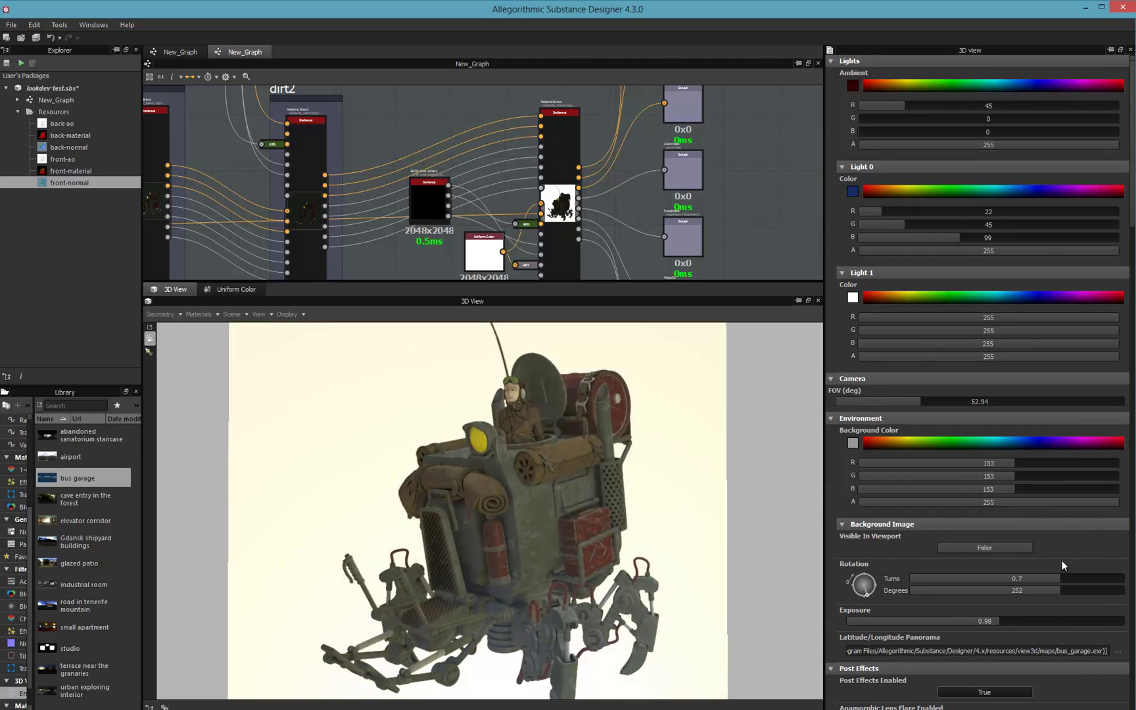
pyautogui.moveTo(989, 619); pyautogui.dragTo(905, 619)
pyautogui.click(992, 621)
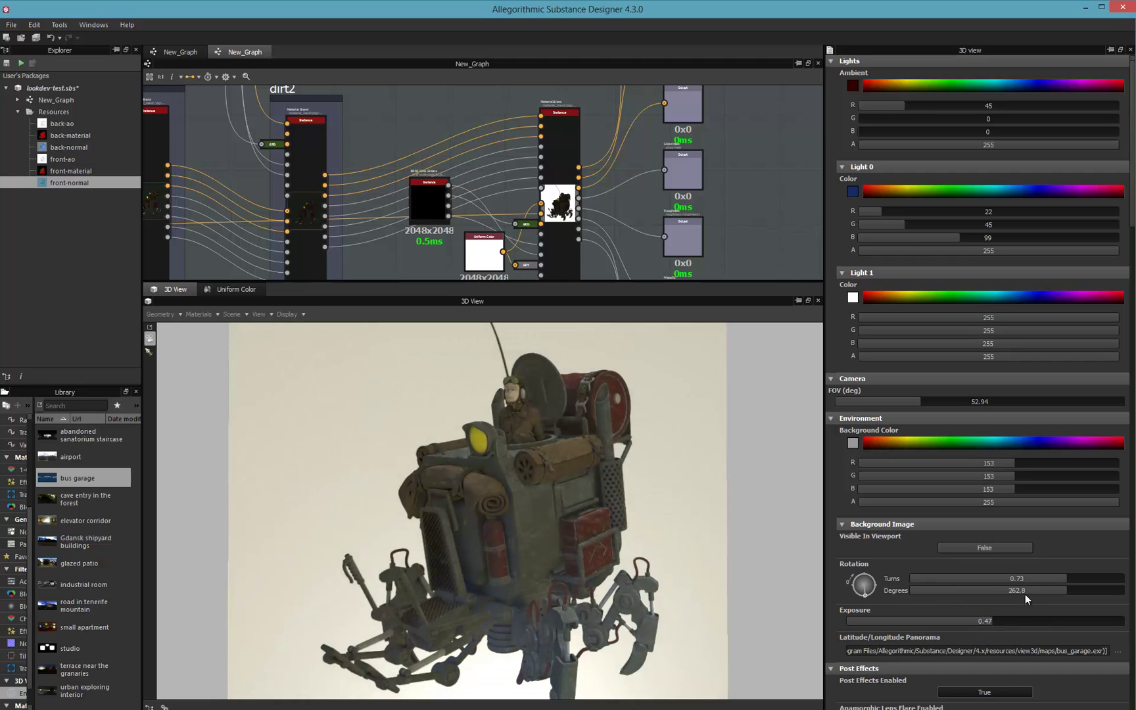
pyautogui.moveTo(1056, 578)
pyautogui.mouseDown()
pyautogui.moveTo(1044, 576)
pyautogui.moveTo(1059, 577)
pyautogui.mouseUp()
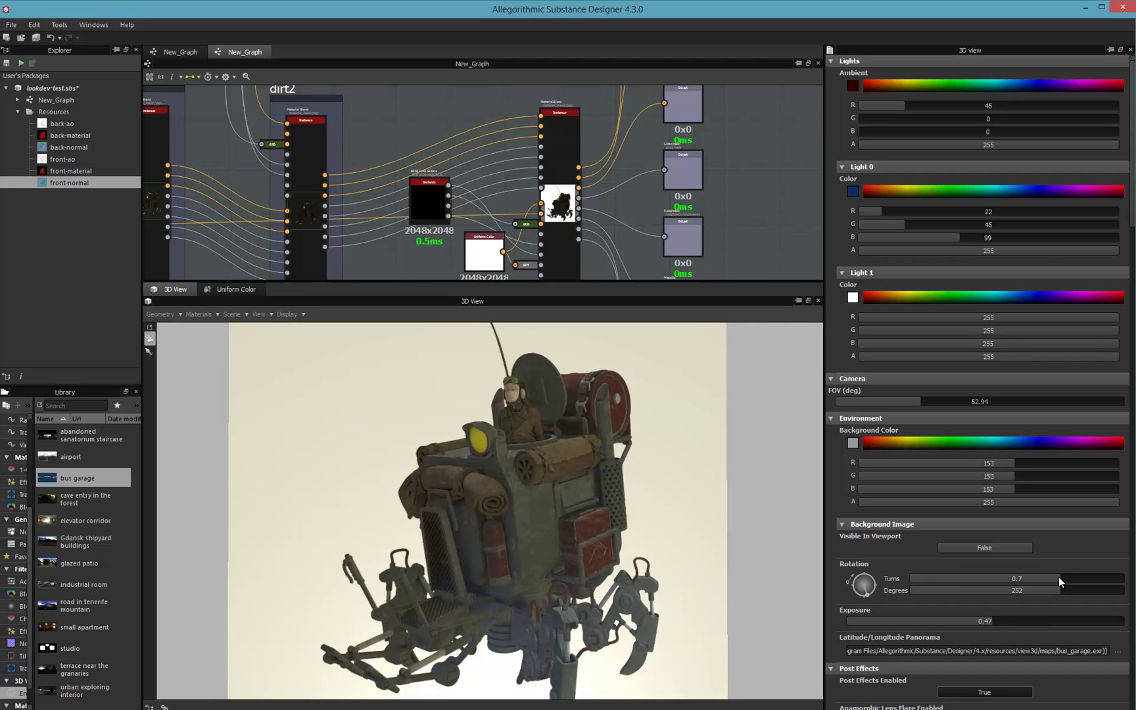
pyautogui.moveTo(92, 583); pyautogui.dragTo(341, 563)
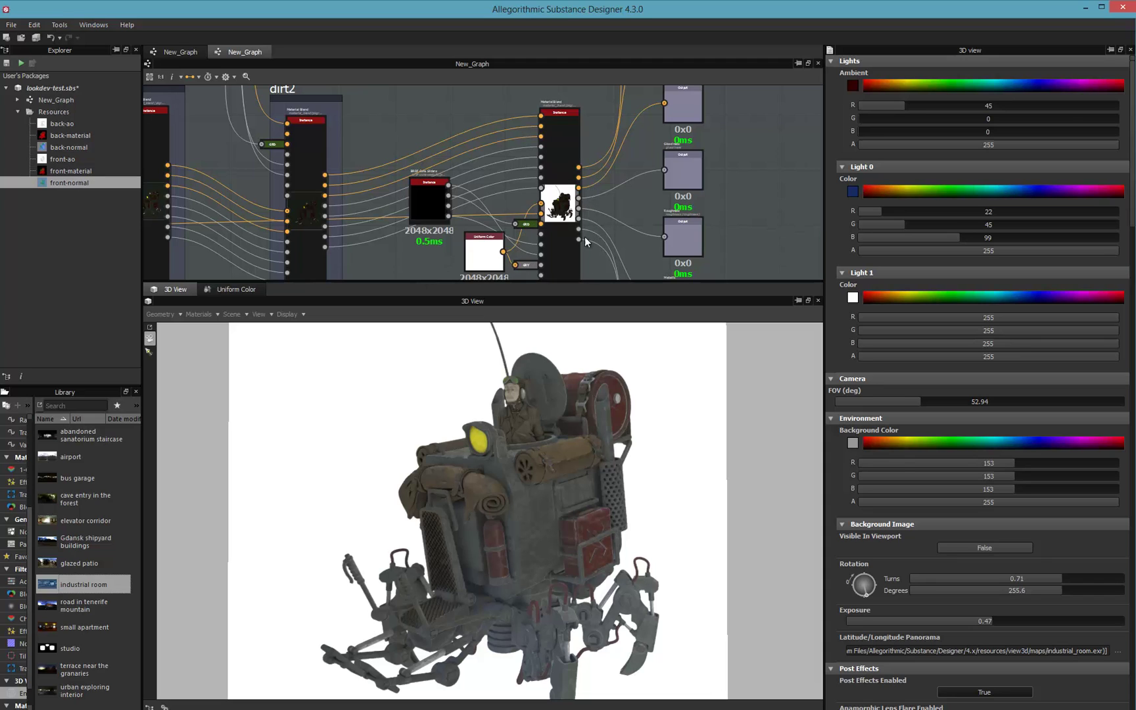
# - Move the ambient occlusion Bitmap node up, directly beneath the normal map Bitmap node at the start of the graph
pyautogui.moveTo(358, 131); pyautogui.dragTo(812, 99, button='middle')
pyautogui.moveTo(155, 189); pyautogui.dragTo(476, 156, button='middle')
pyautogui.moveTo(189, 167); pyautogui.dragTo(742, 158, button='middle')
pyautogui.moveTo(199, 179); pyautogui.dragTo(1025, 204, button='middle')
pyautogui.moveTo(306, 184); pyautogui.dragTo(563, 256, button='middle')
pyautogui.moveTo(365, 167); pyautogui.dragTo(379, 117, button='middle')
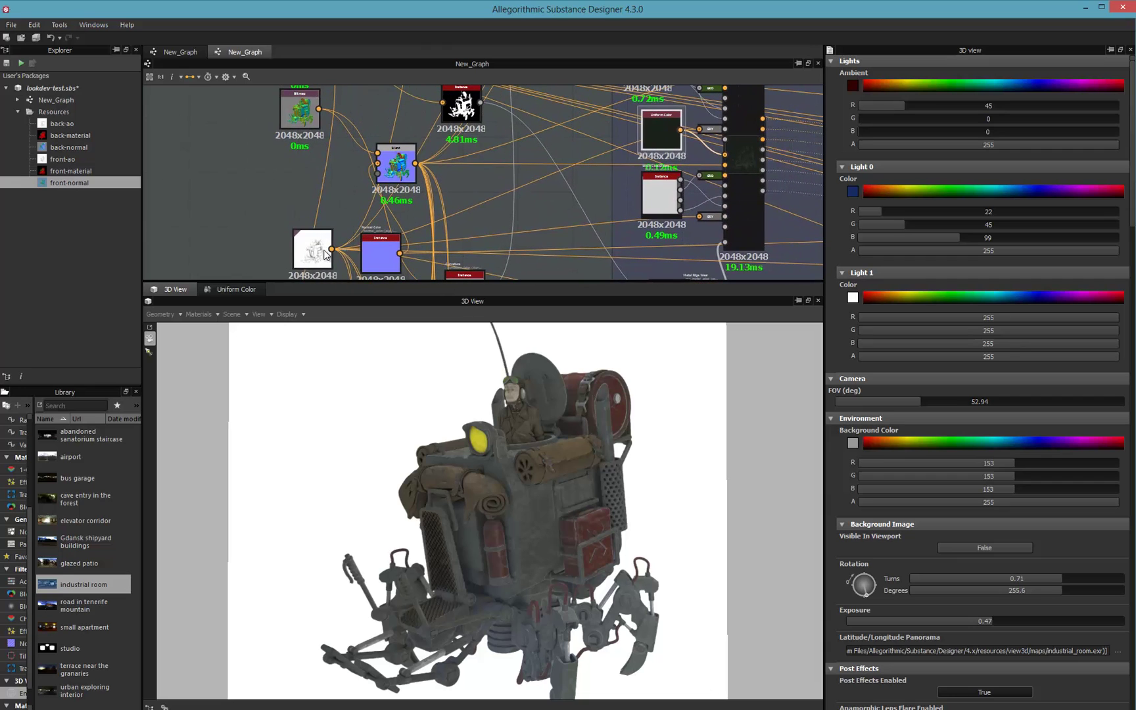
pyautogui.moveTo(318, 249); pyautogui.dragTo(303, 177)
pyautogui.moveTo(301, 173); pyautogui.dragTo(330, 249, button='middle')
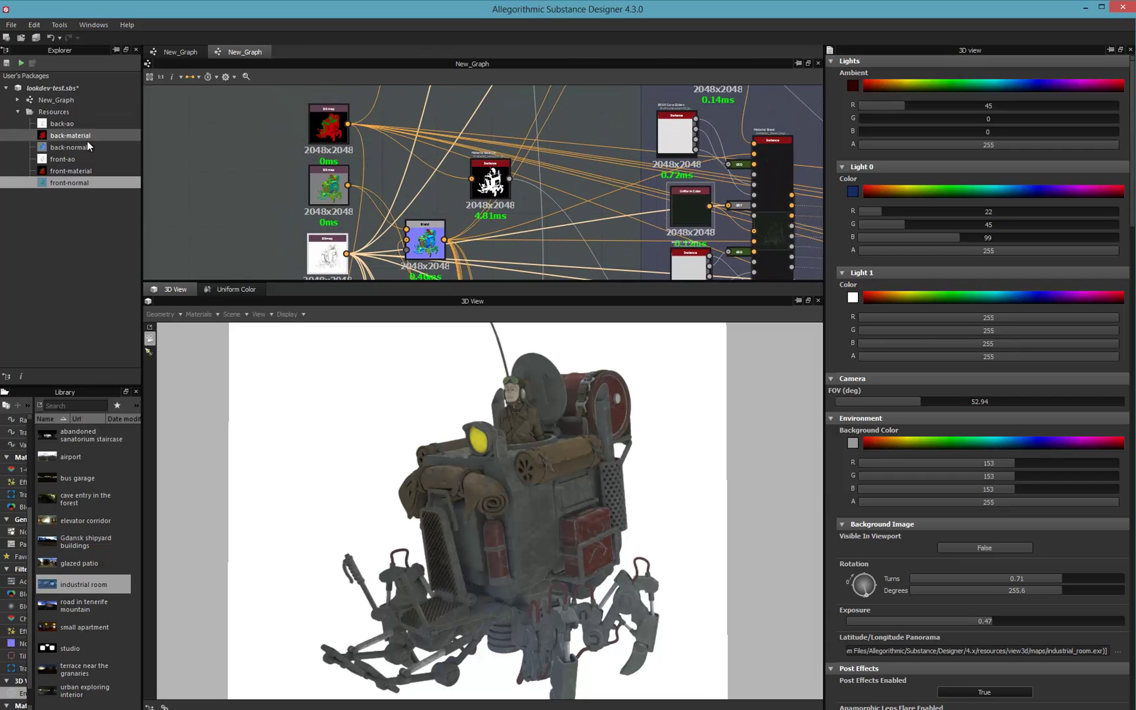
# - Replace the three input bitmaps with the back-normal, back-material and back-ao resources
pyautogui.click(65, 143)
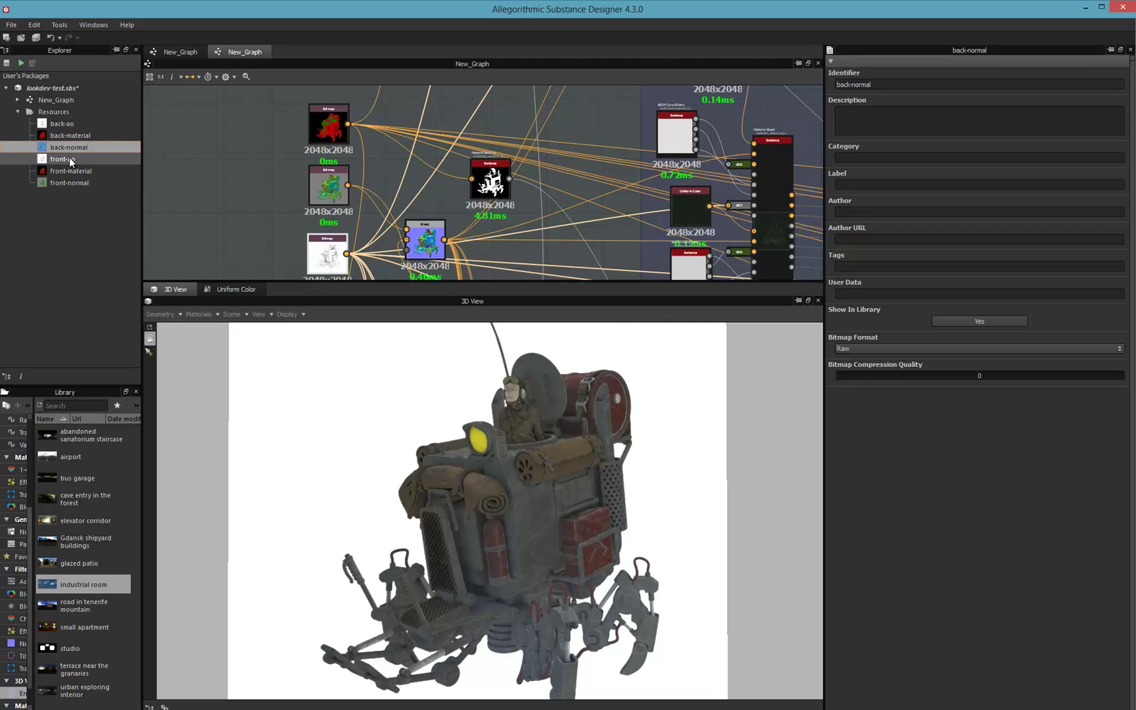
pyautogui.moveTo(65, 147); pyautogui.dragTo(329, 196)
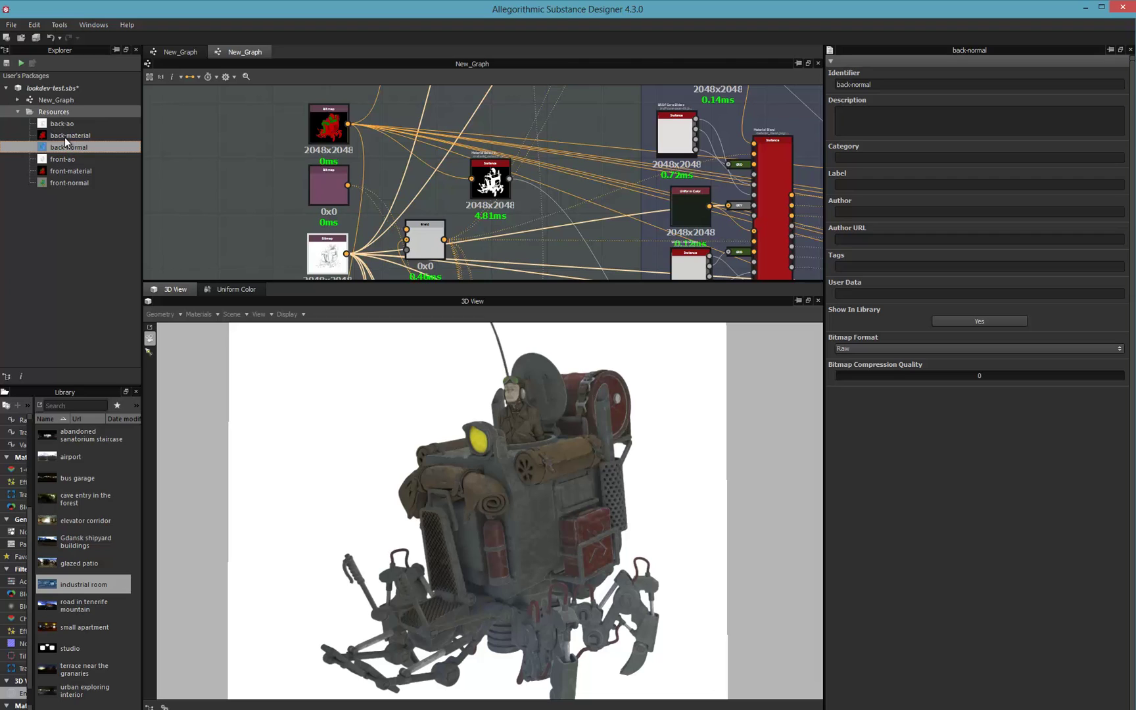
pyautogui.click(65, 136)
pyautogui.moveTo(318, 119); pyautogui.dragTo(318, 118)
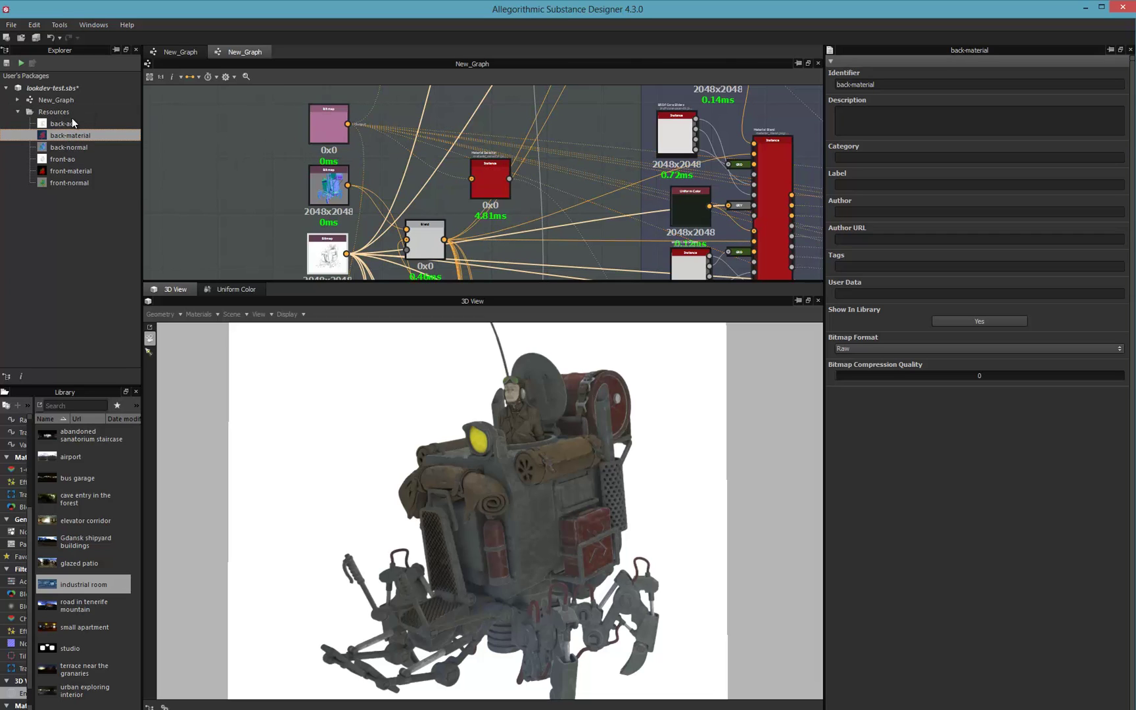
pyautogui.moveTo(70, 125); pyautogui.dragTo(330, 257)
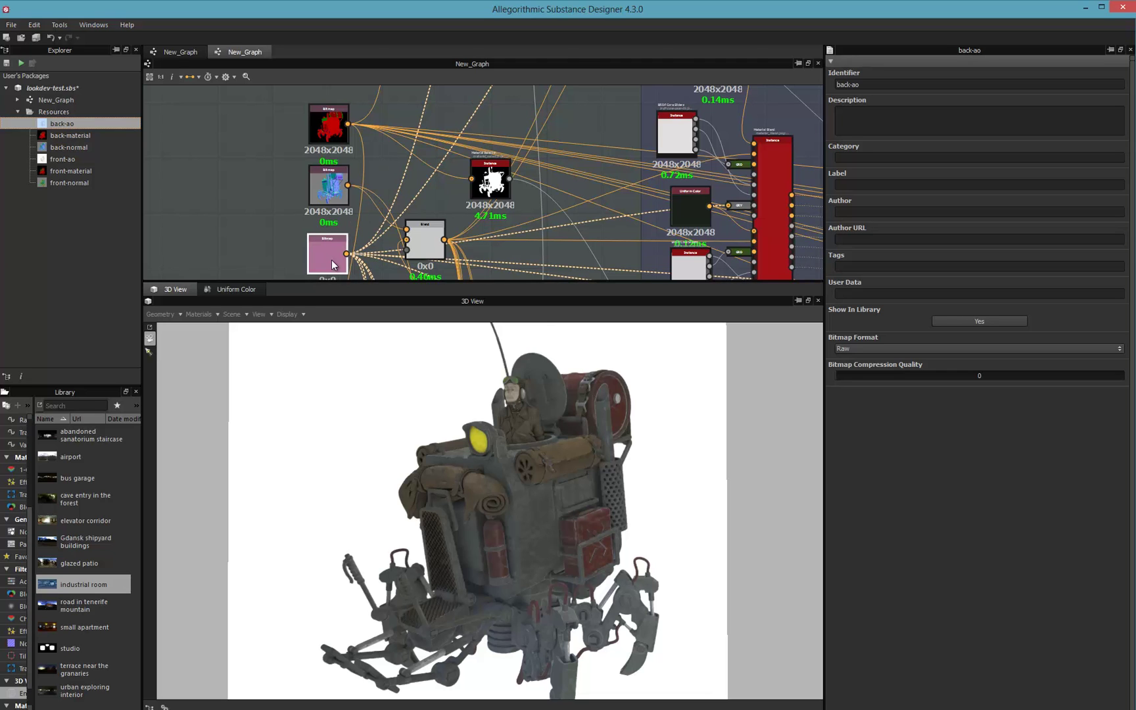
# - Preview the base material blend, ambient occlusion bitmap and normal map Blend node, nudging the Blend node's output width to refresh it
pyautogui.doubleClick(771, 192)
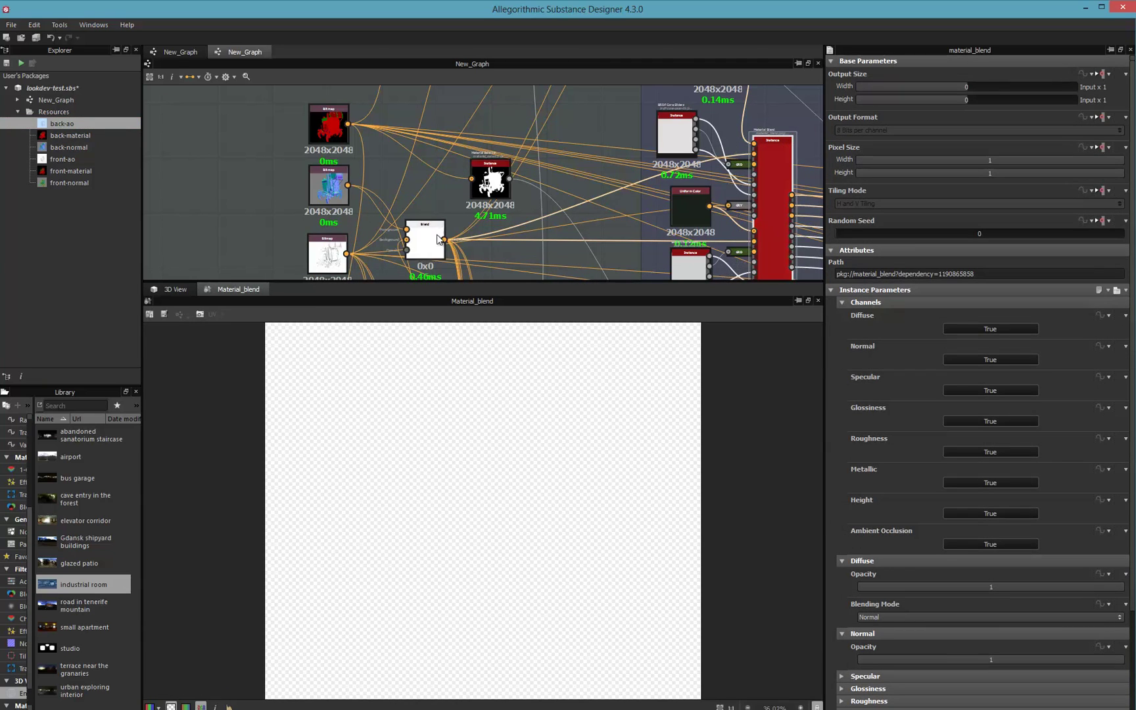
pyautogui.doubleClick(330, 253)
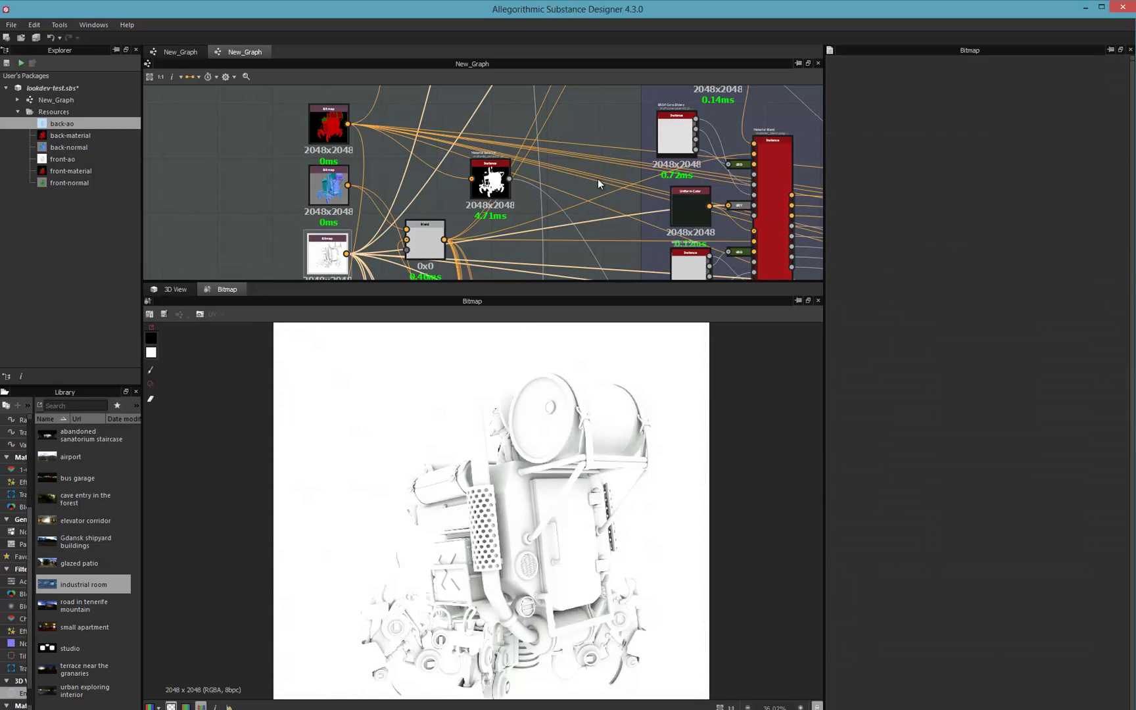
pyautogui.doubleClick(425, 242)
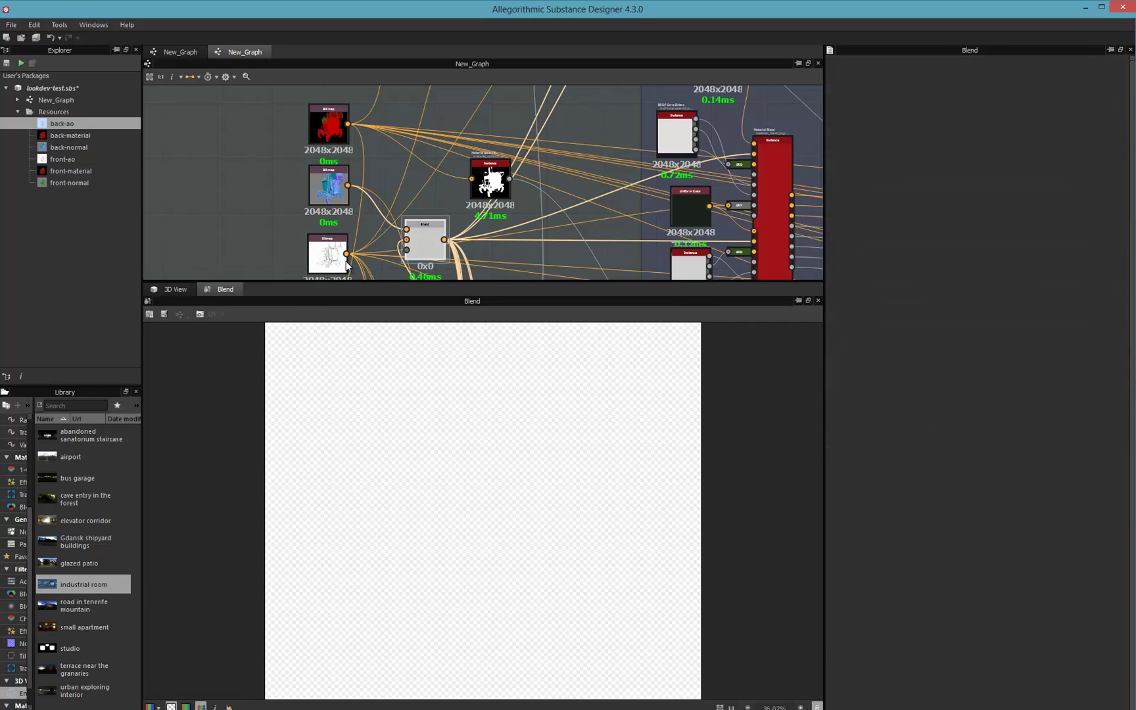
pyautogui.moveTo(965, 84)
pyautogui.mouseDown()
pyautogui.moveTo(979, 99)
pyautogui.moveTo(958, 84)
pyautogui.mouseUp()
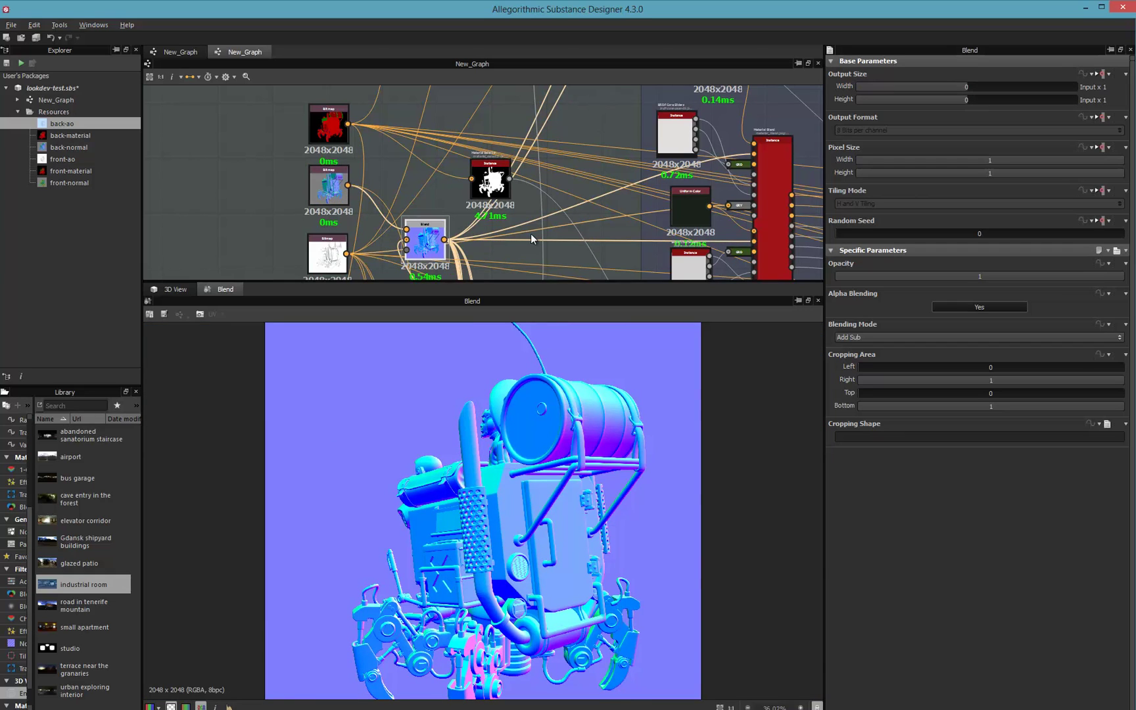
pyautogui.moveTo(531, 233); pyautogui.dragTo(433, 179, button='middle')
pyautogui.click(674, 156)
pyautogui.doubleClick(674, 157)
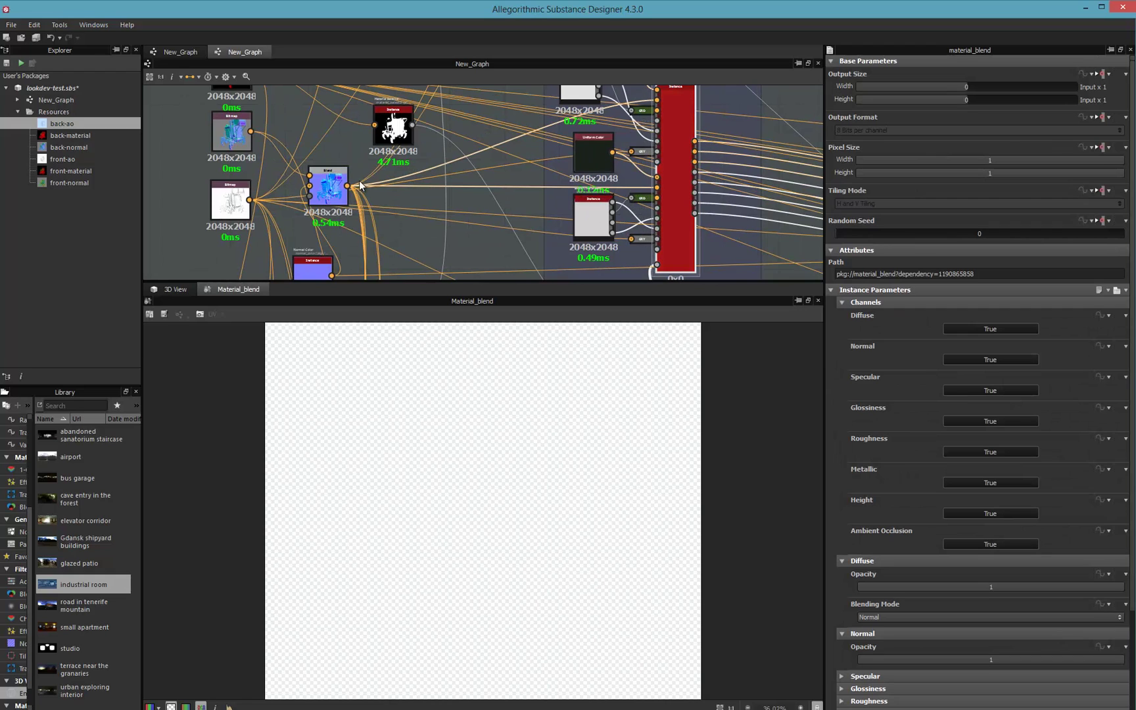
# - Move the normal map's Blend node slightly away from the input bitmaps and inspect the ambient occlusion and normal Bitmap nodes
pyautogui.moveTo(324, 190); pyautogui.dragTo(355, 182)
pyautogui.click(232, 204)
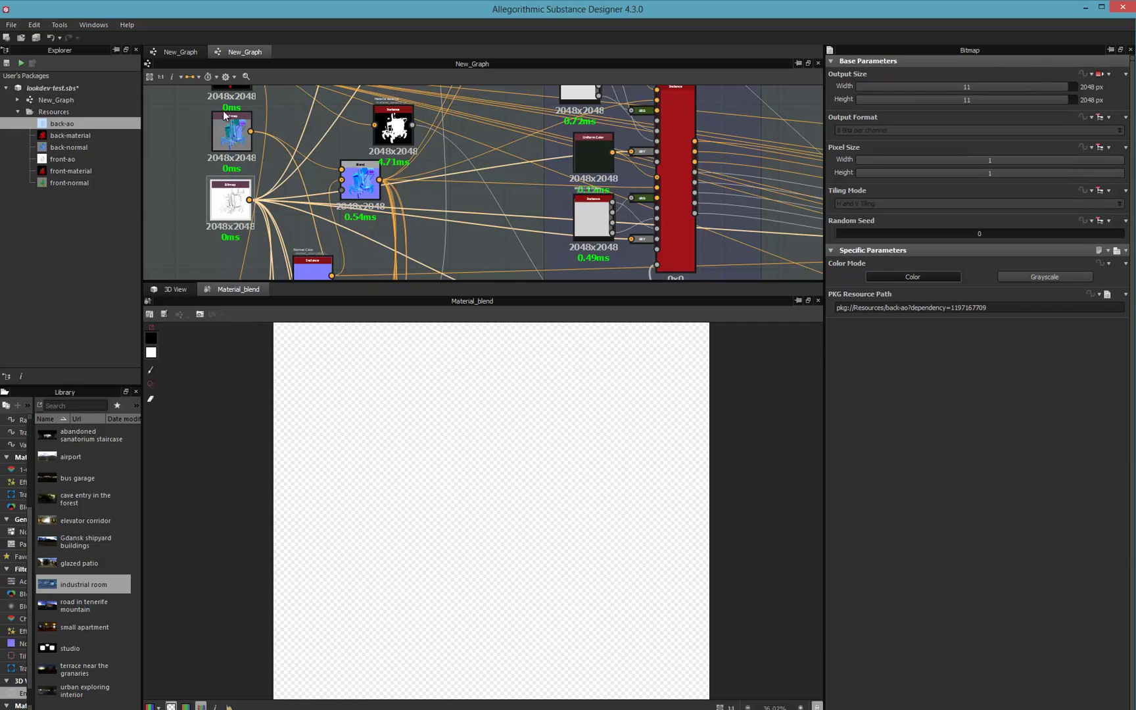
pyautogui.click(231, 131)
# - Nudge the base material blend's output width to recompute it with the back-view maps
pyautogui.moveTo(247, 186); pyautogui.dragTo(113, 128, button='middle')
pyautogui.click(536, 124)
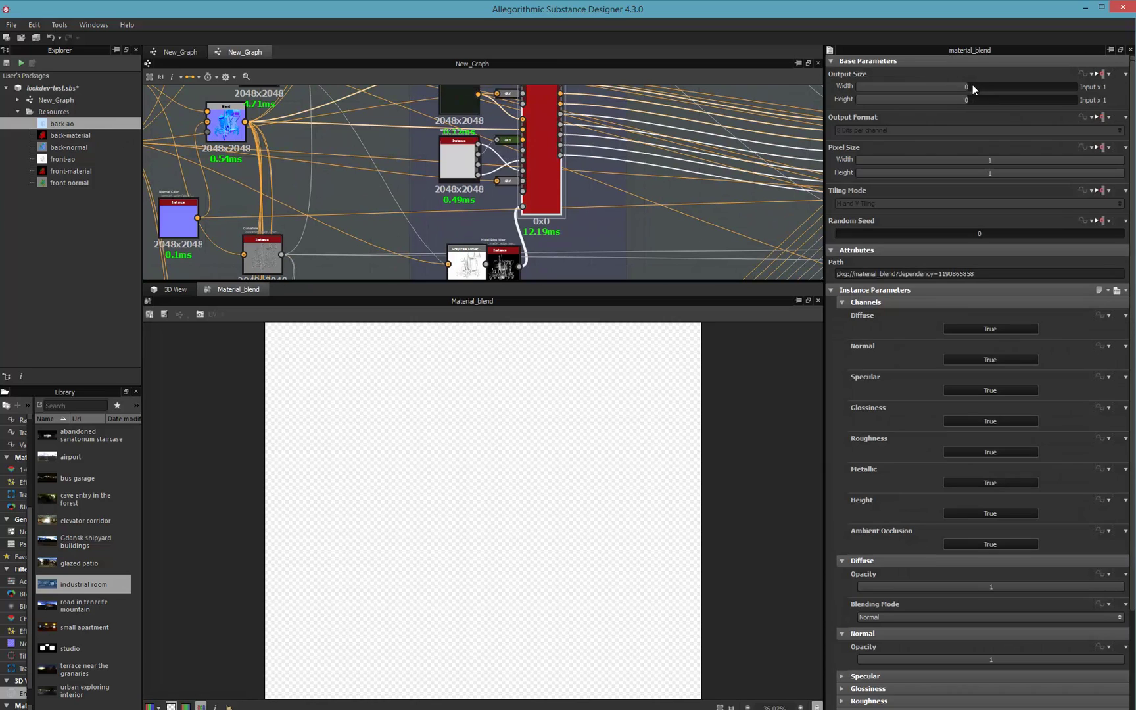
pyautogui.moveTo(973, 86); pyautogui.dragTo(1024, 87)
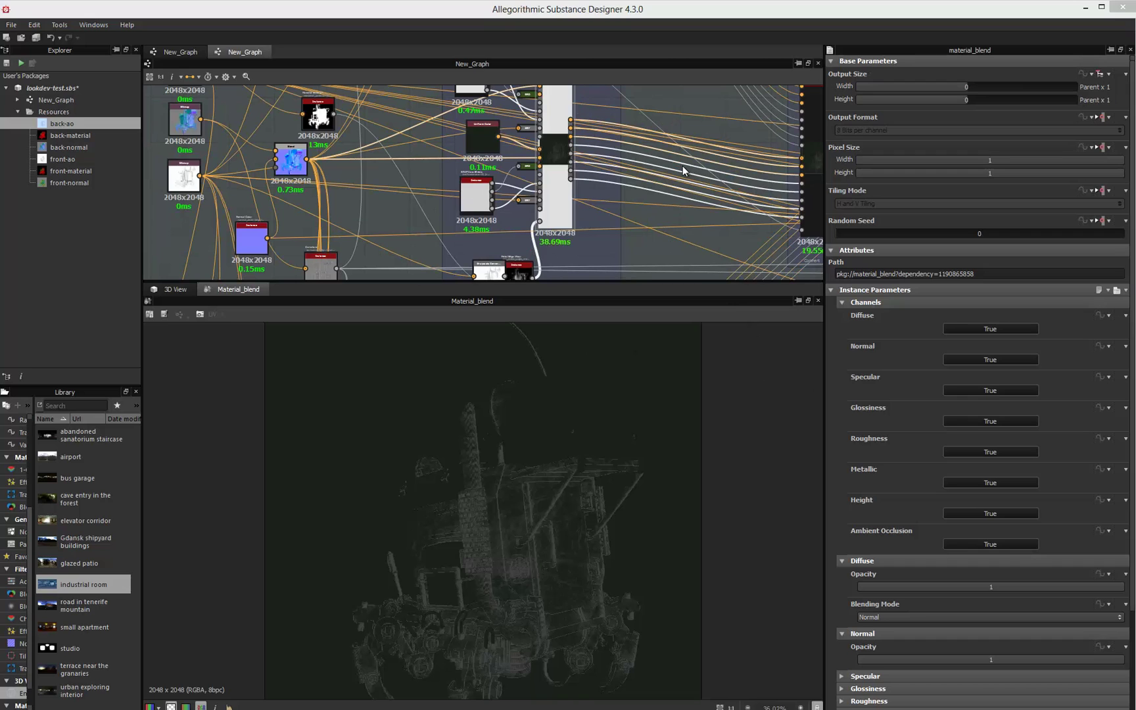
# - Show the back-view walker in the 3D View and light it in turn with the glazed patio, elevator corridor and bus garage environments
pyautogui.moveTo(703, 172); pyautogui.dragTo(319, 114, button='middle')
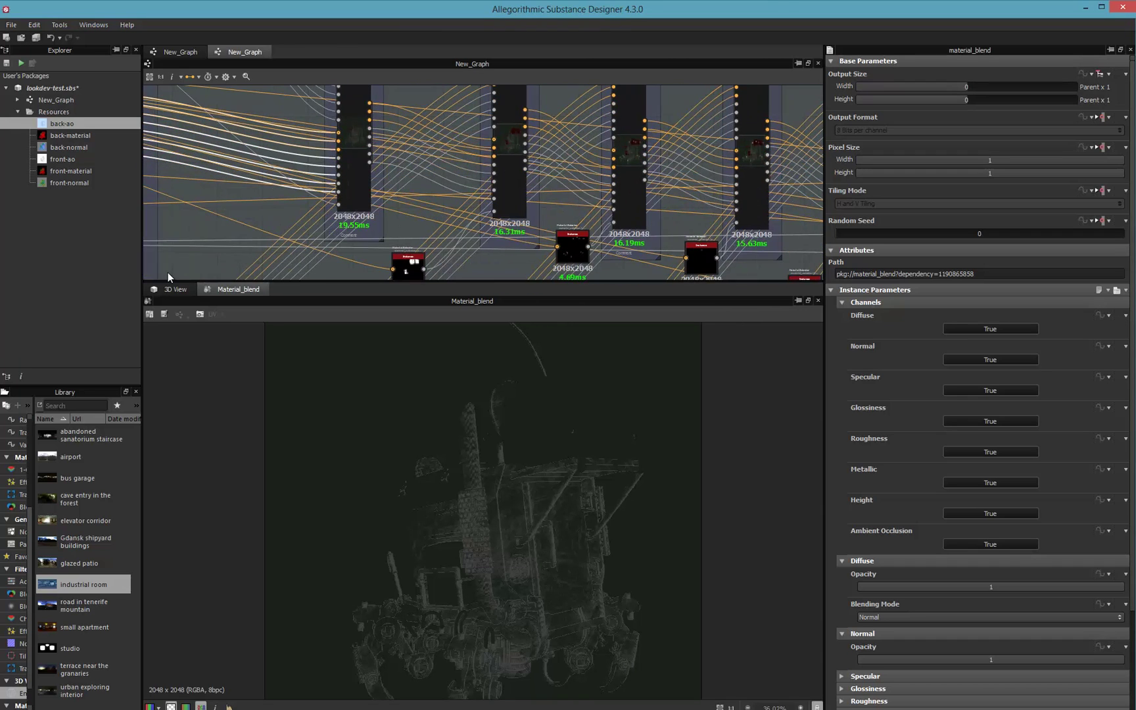
pyautogui.click(175, 289)
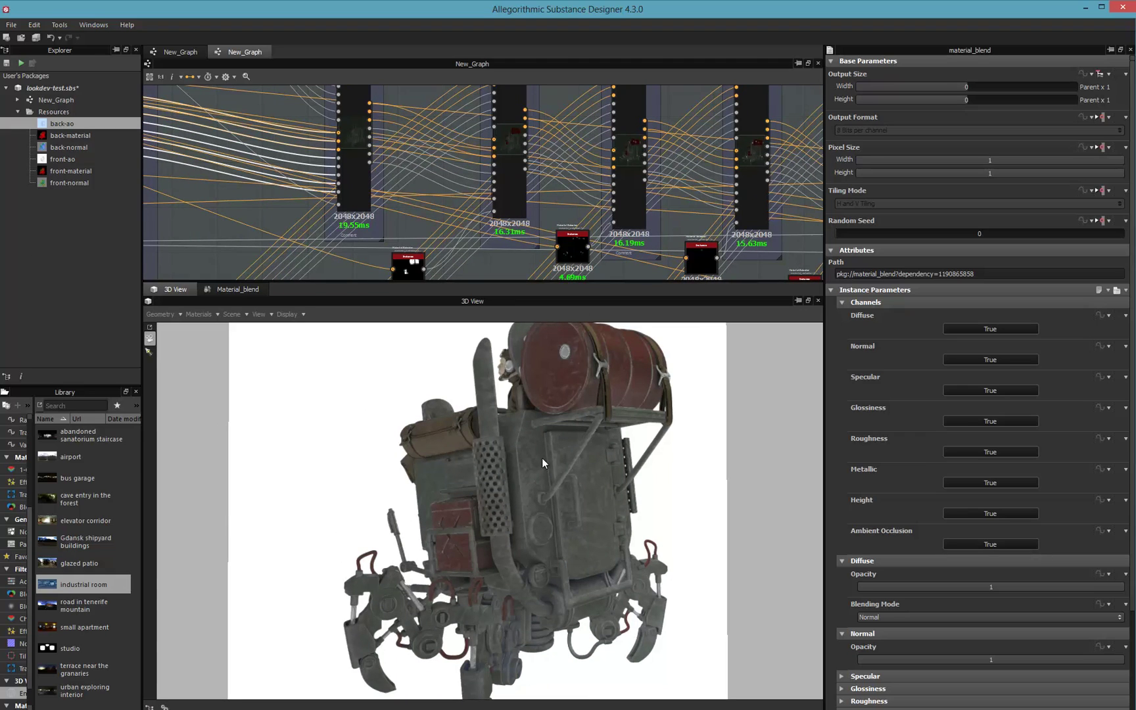
pyautogui.moveTo(61, 564); pyautogui.dragTo(282, 549)
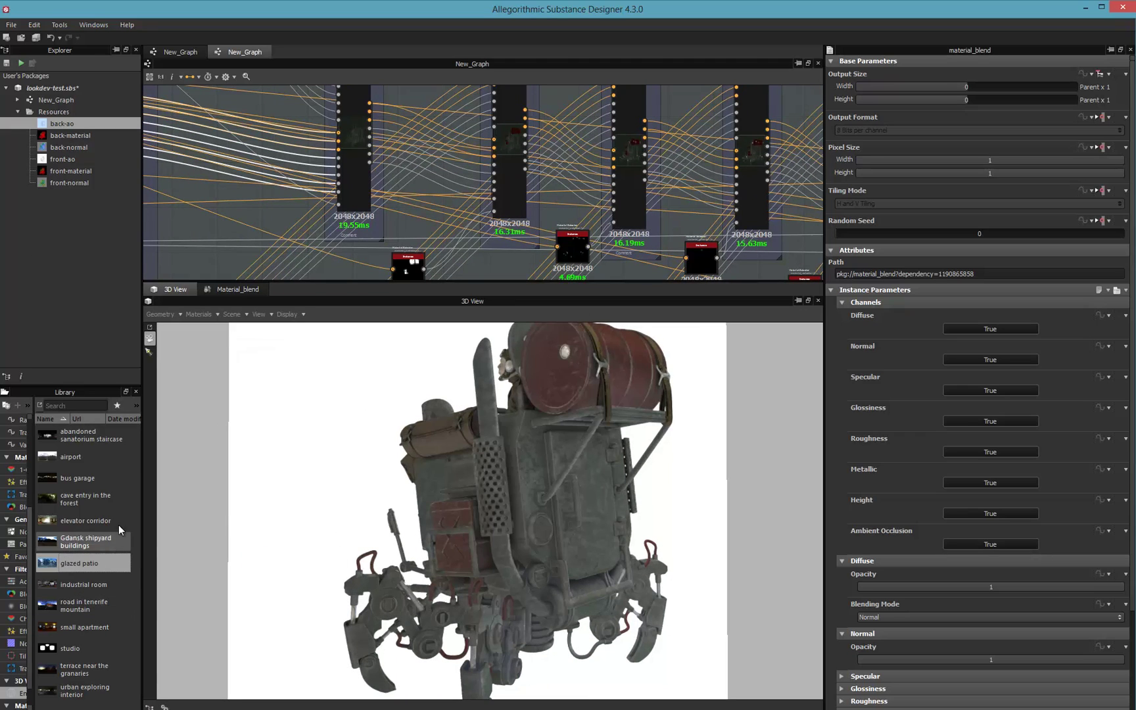
pyautogui.moveTo(118, 521); pyautogui.dragTo(463, 448)
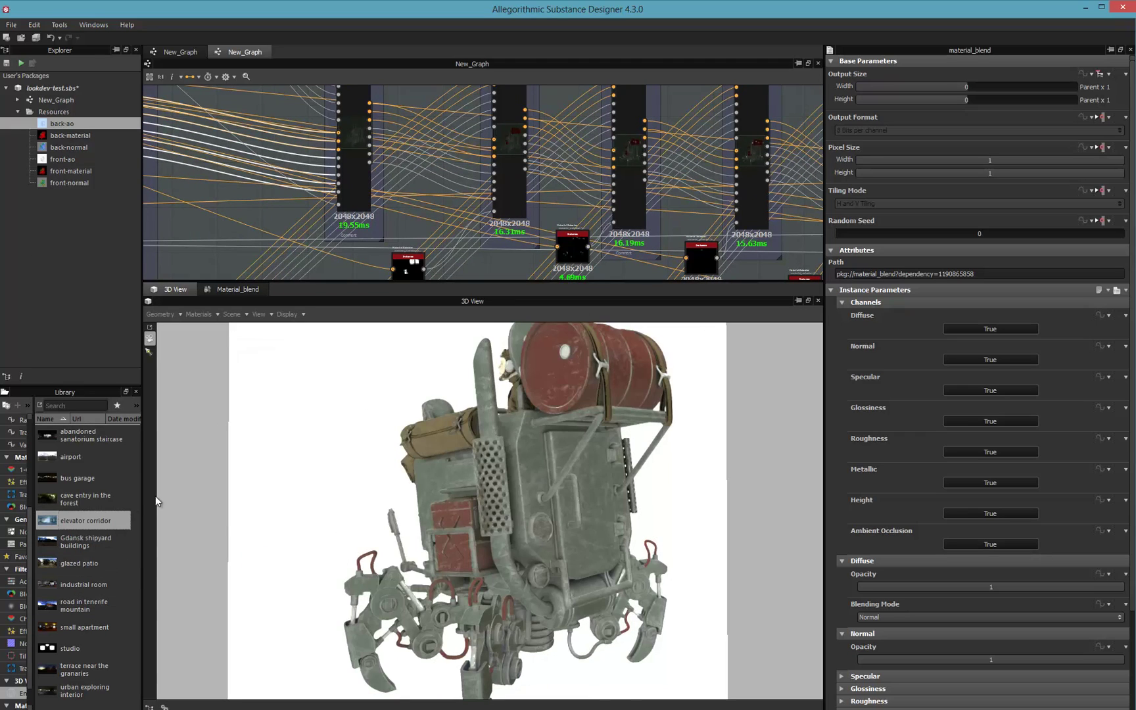
pyautogui.moveTo(61, 476); pyautogui.dragTo(379, 481)
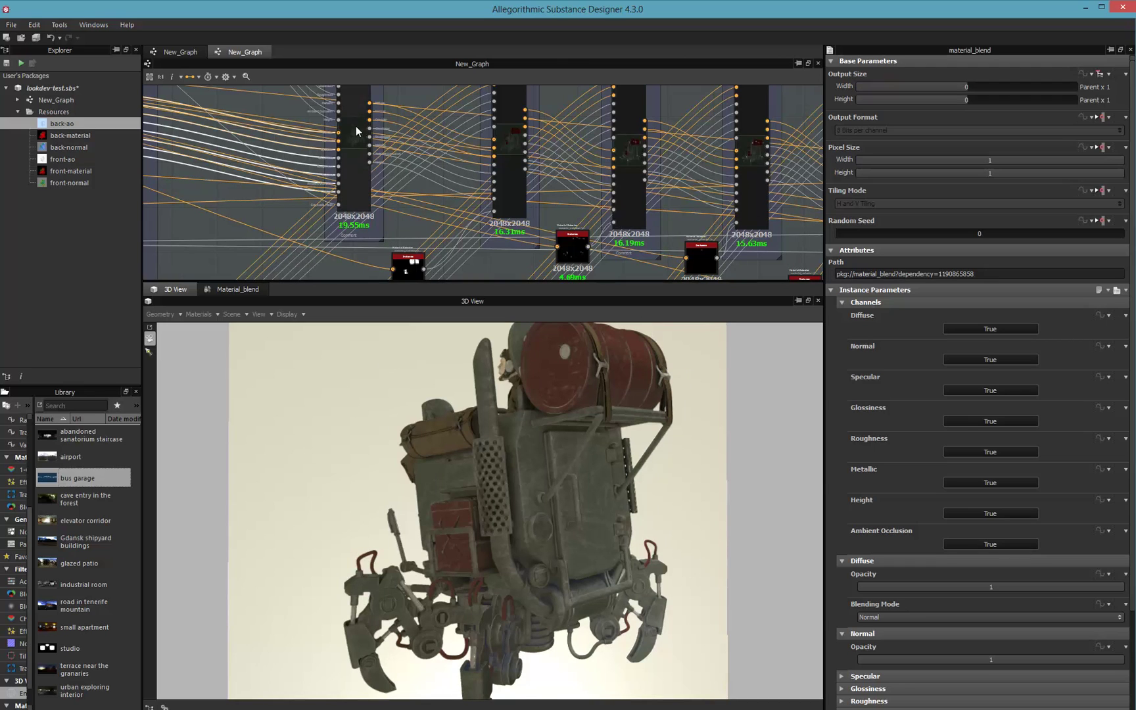
# - Replace the three input bitmaps with the front-ao, front-material and front-normal resources
pyautogui.moveTo(385, 153); pyautogui.dragTo(430, 203, button='middle')
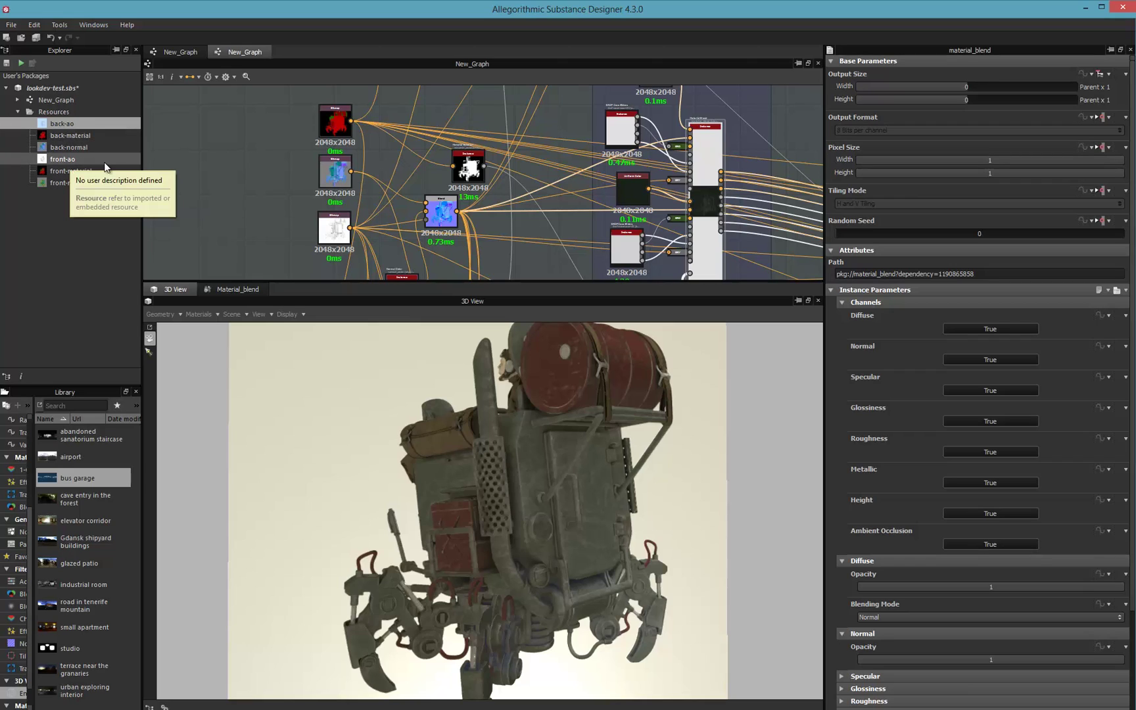
pyautogui.click(61, 160)
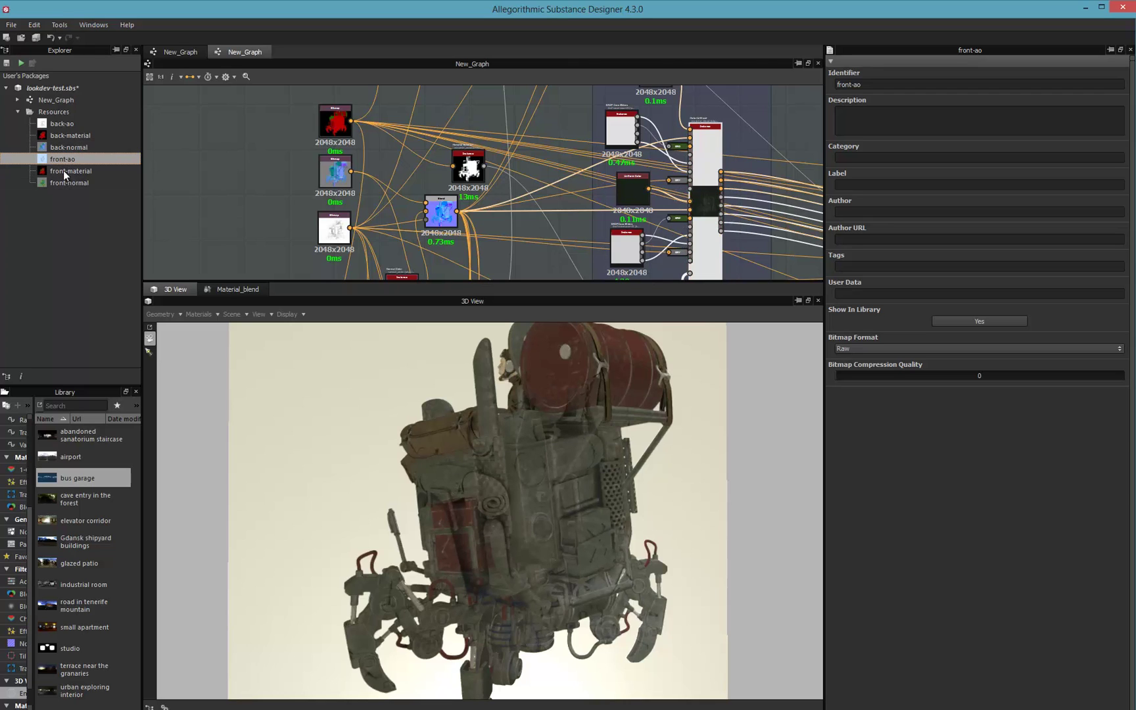
pyautogui.moveTo(70, 171); pyautogui.dragTo(340, 124)
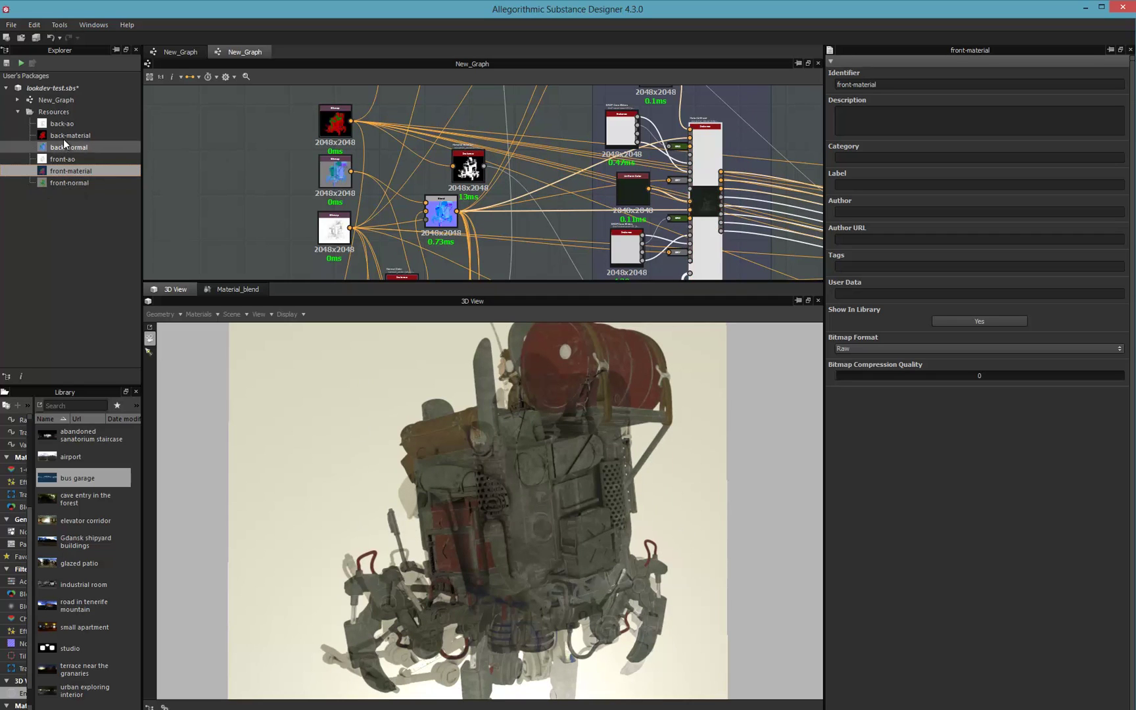
pyautogui.moveTo(65, 181); pyautogui.dragTo(335, 174)
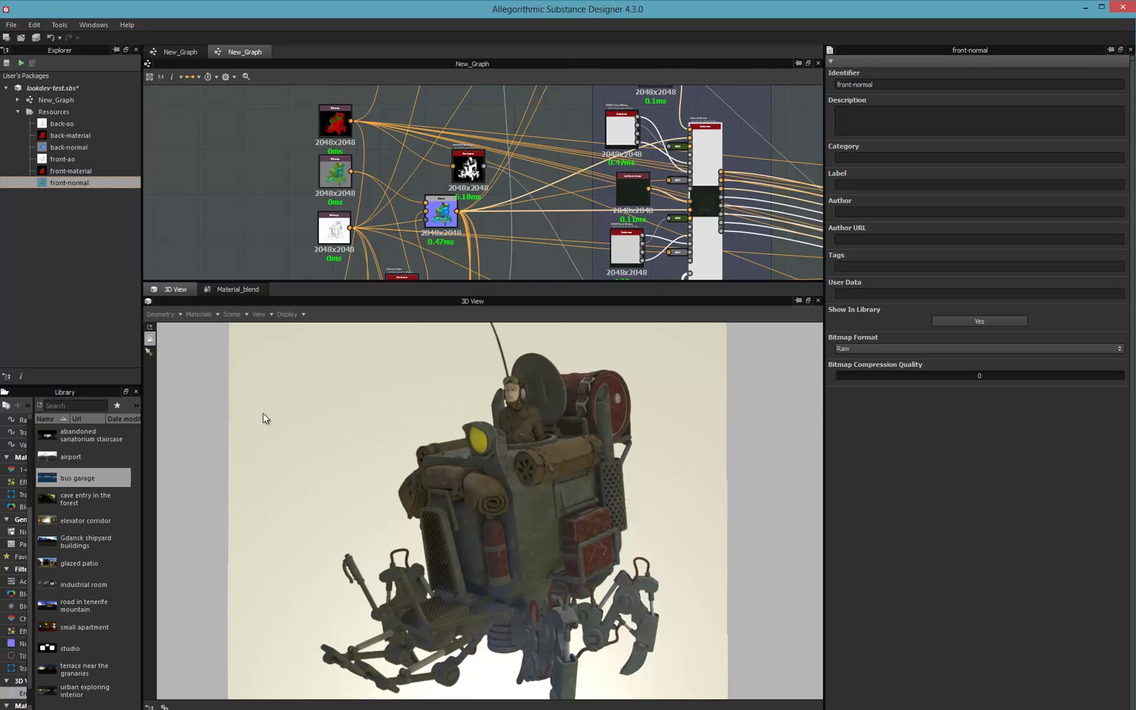
# - Light the front-view walker with the cave entry in the forest environment and inspect it from a slightly different angle
pyautogui.moveTo(85, 498); pyautogui.dragTo(521, 473)
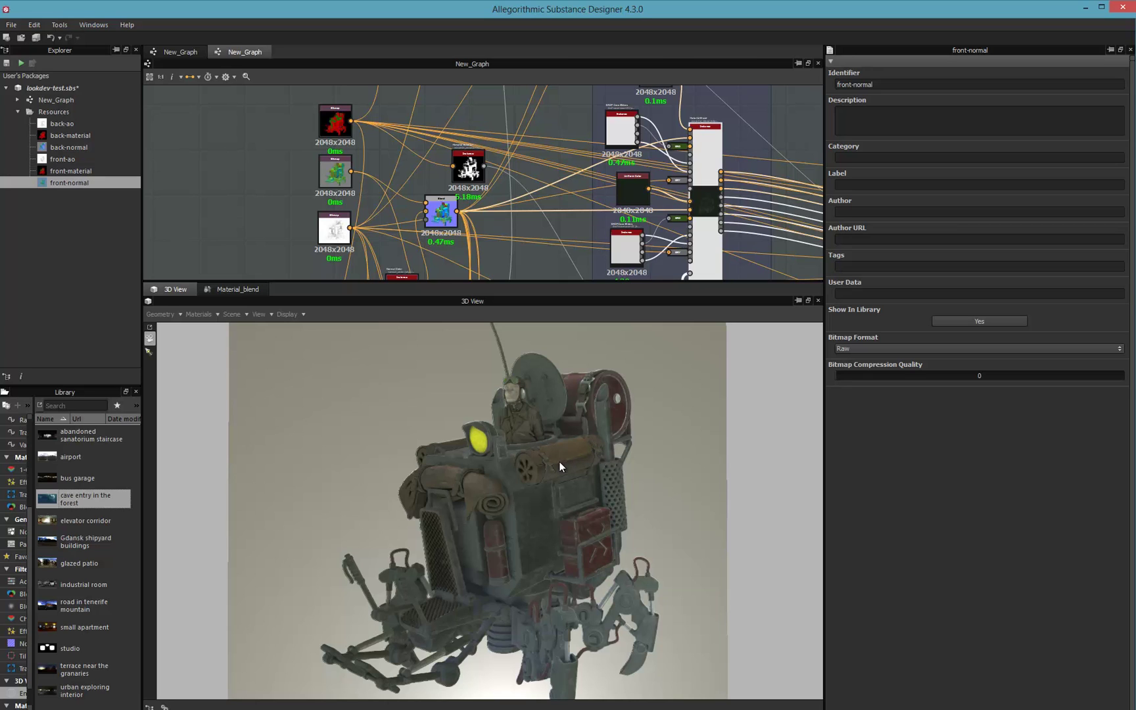
pyautogui.moveTo(623, 477); pyautogui.dragTo(556, 496)
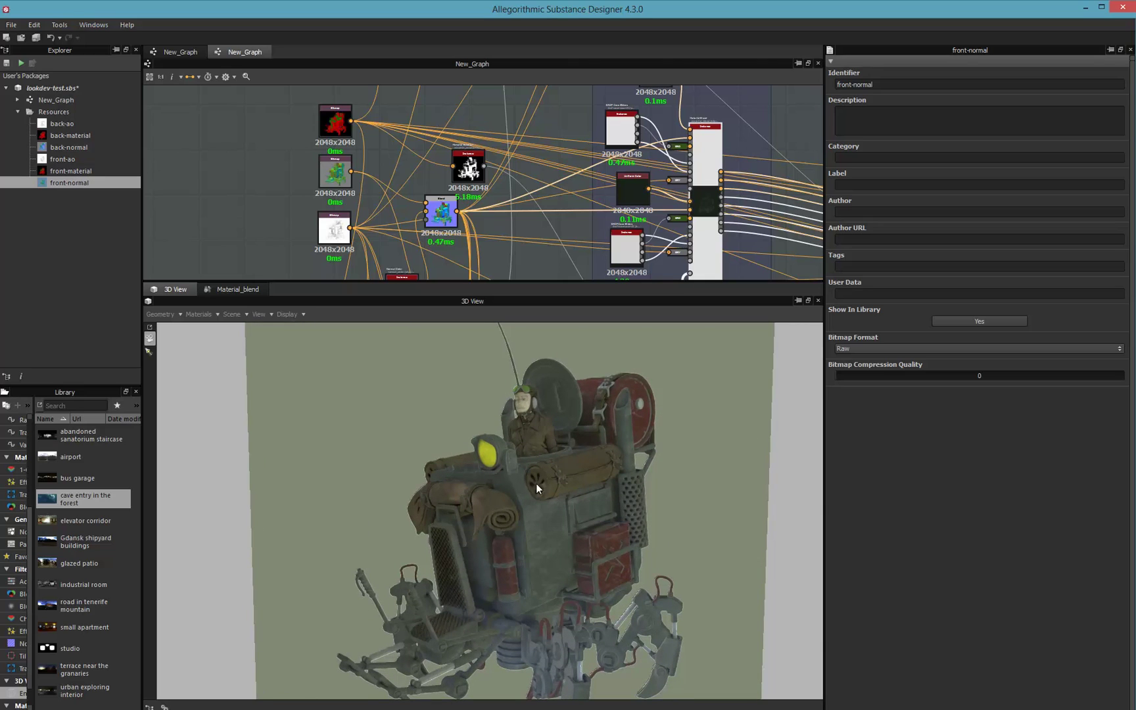